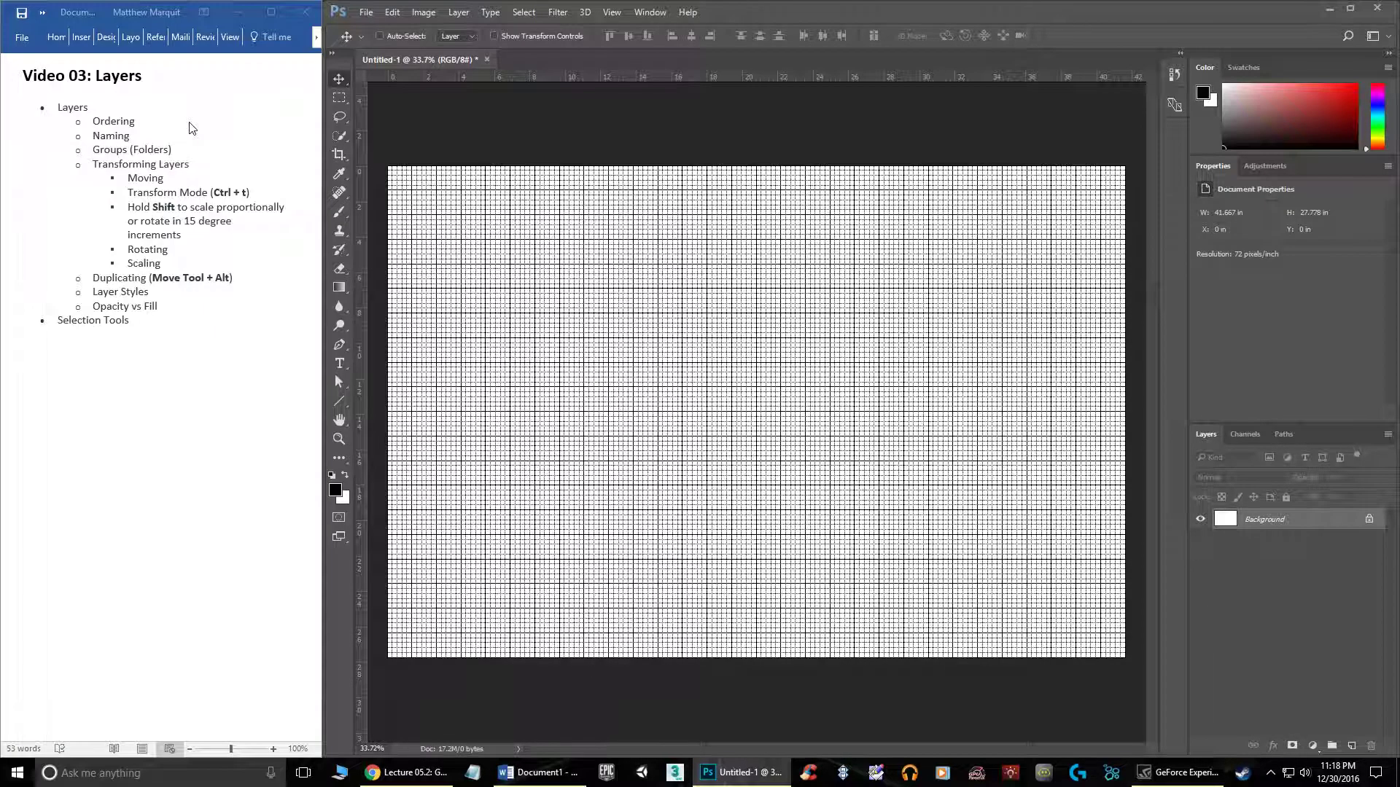
Step: Hide the grid with Ctrl+' and zoom in on the plain white Untitled-1 canvas
key(ctrl+apostrophe)
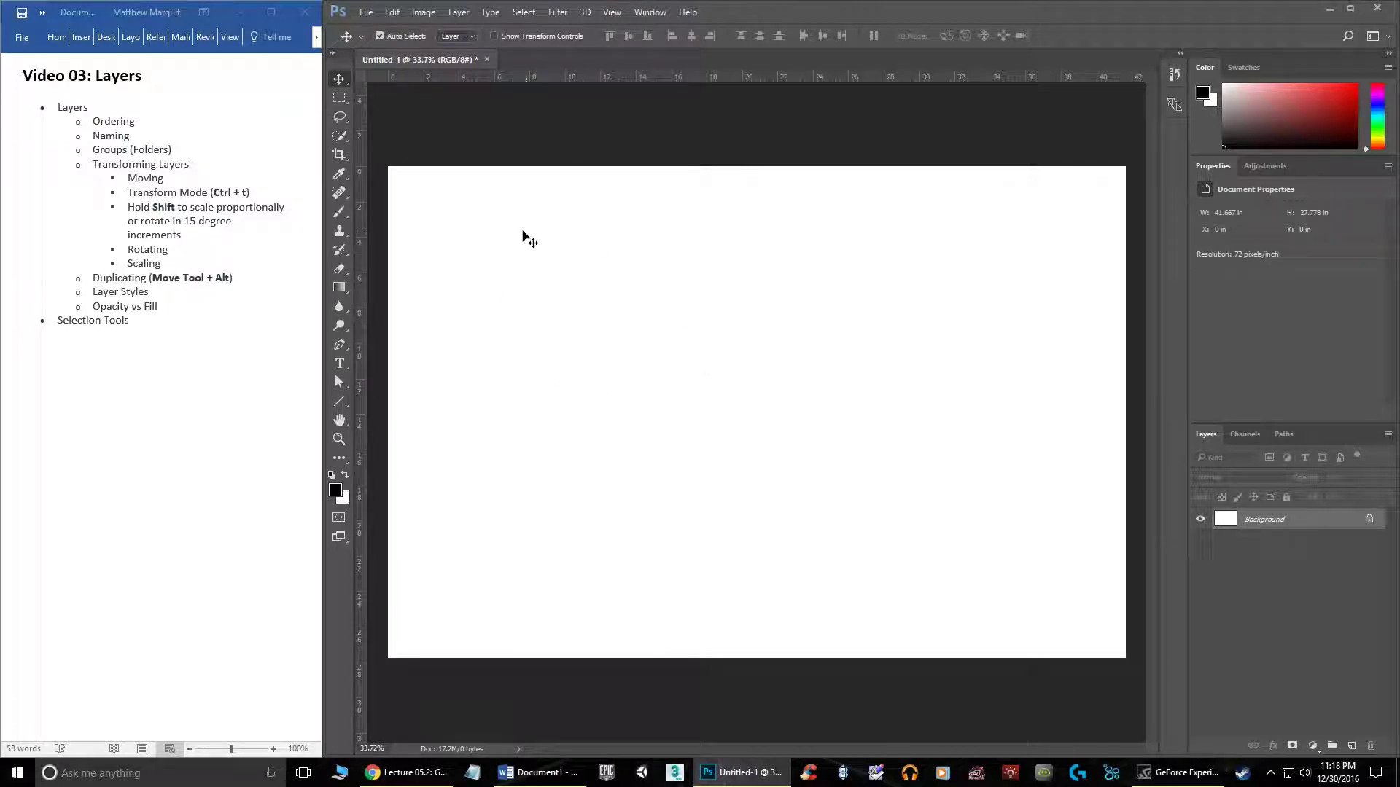
scroll(474, 234, up, 5)
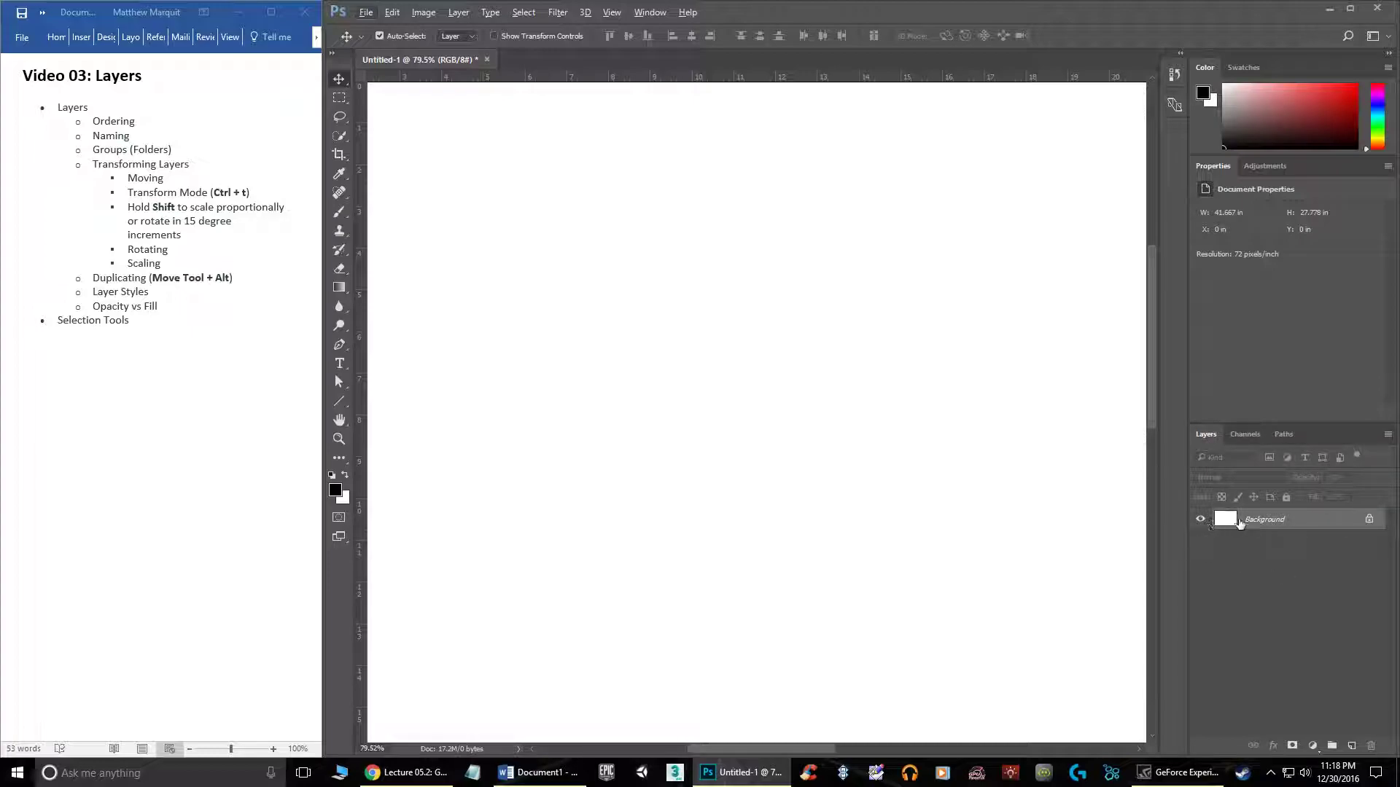
Step: Unlock Background into Layer 0, drag it aside to reveal transparency, then drag it back
click(1369, 520)
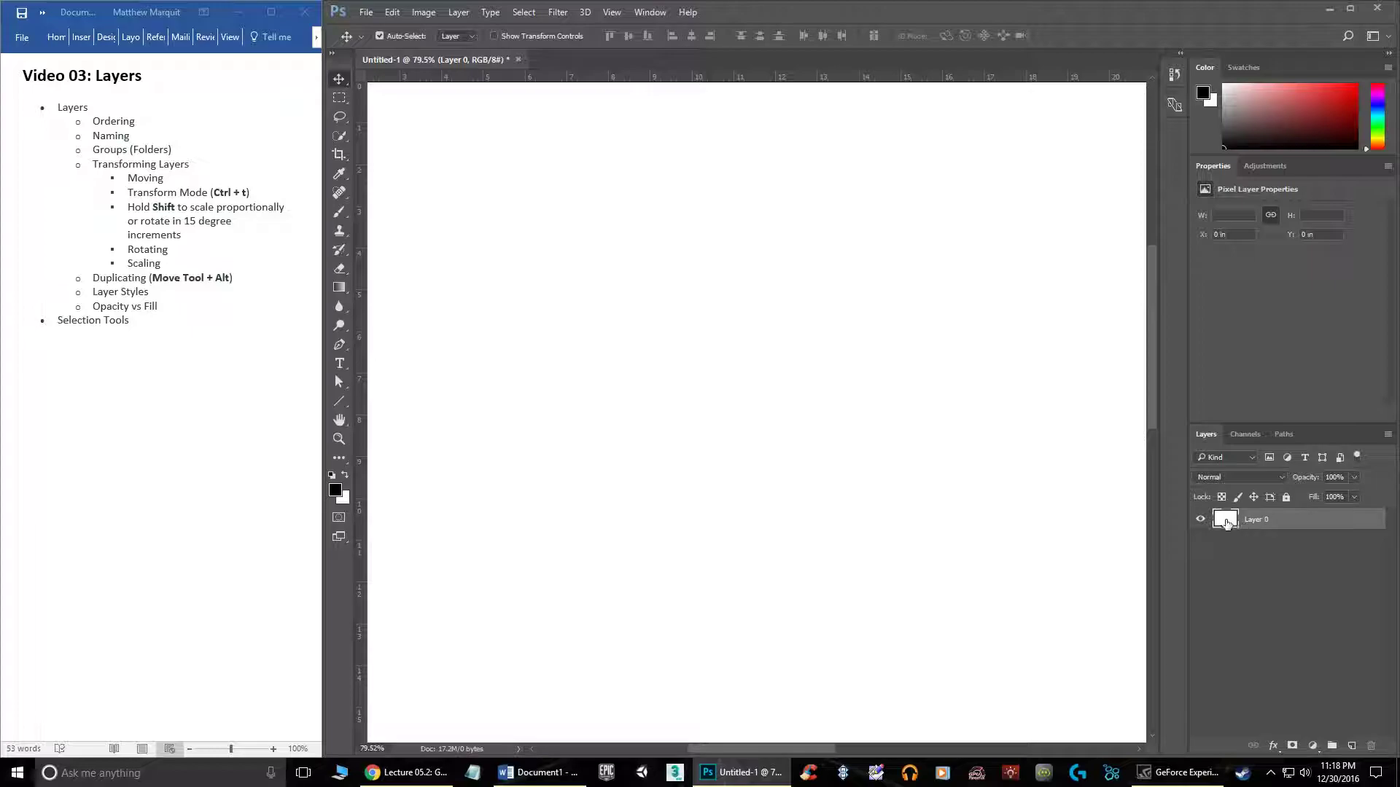
scroll(904, 407, down, 5)
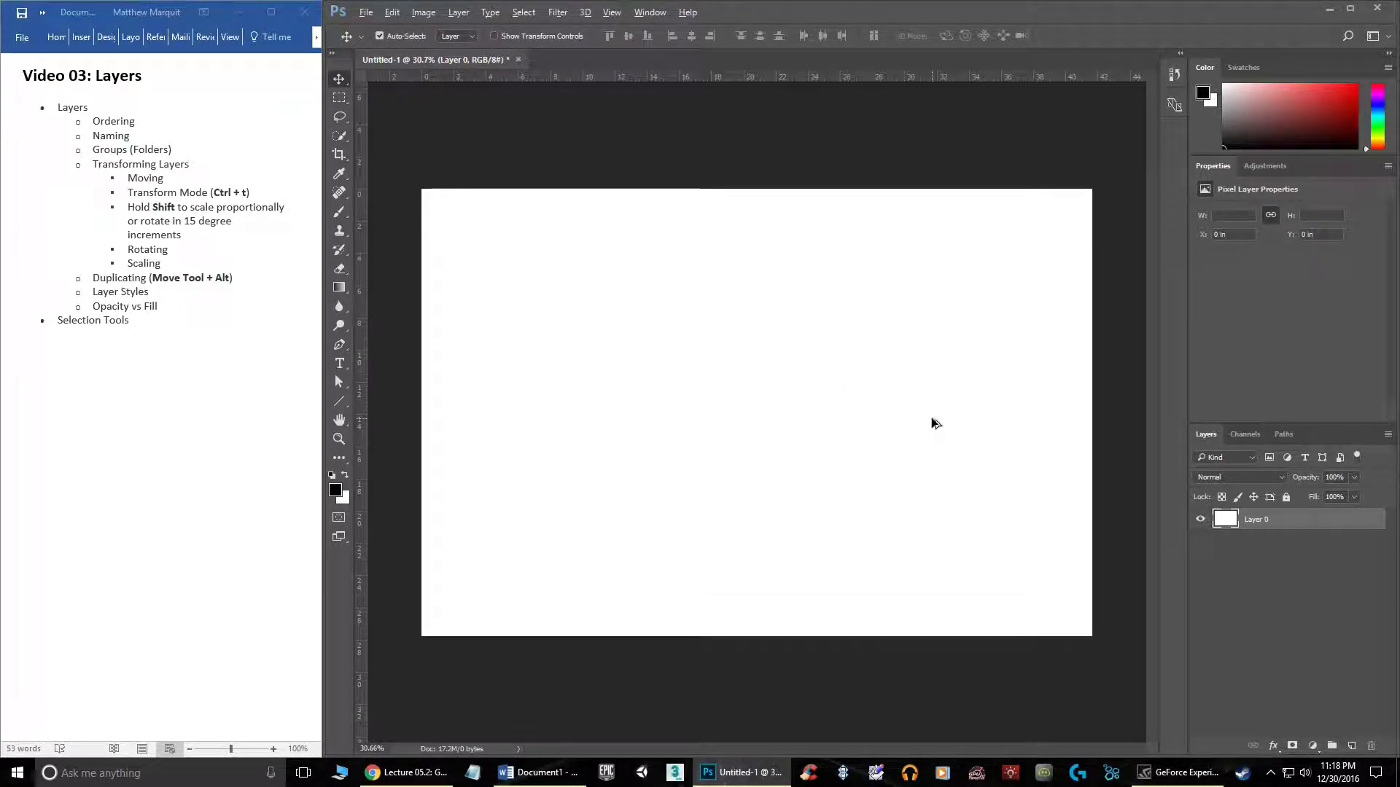
drag(569, 290, 658, 394)
scroll(511, 295, up, 2)
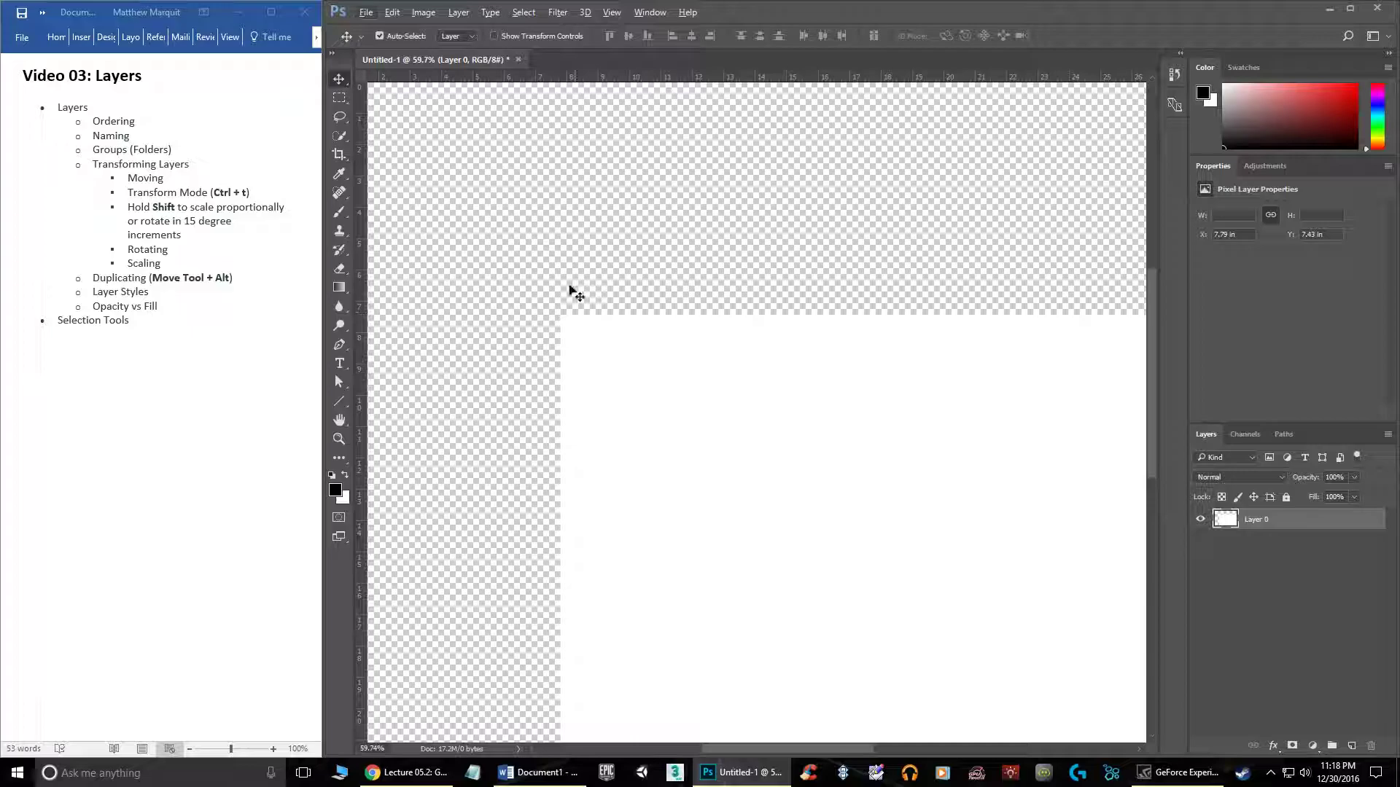
scroll(518, 321, down, 2)
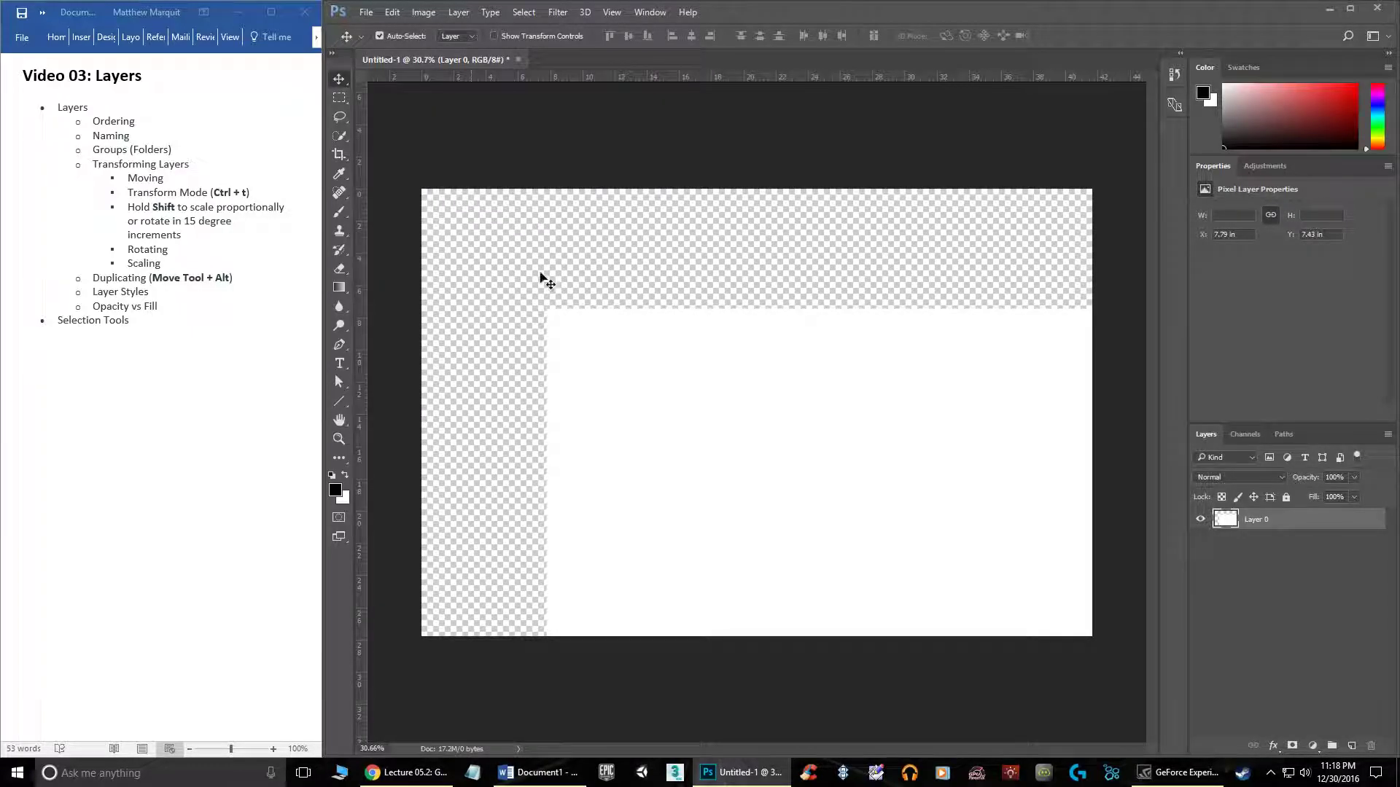
drag(622, 357, 491, 239)
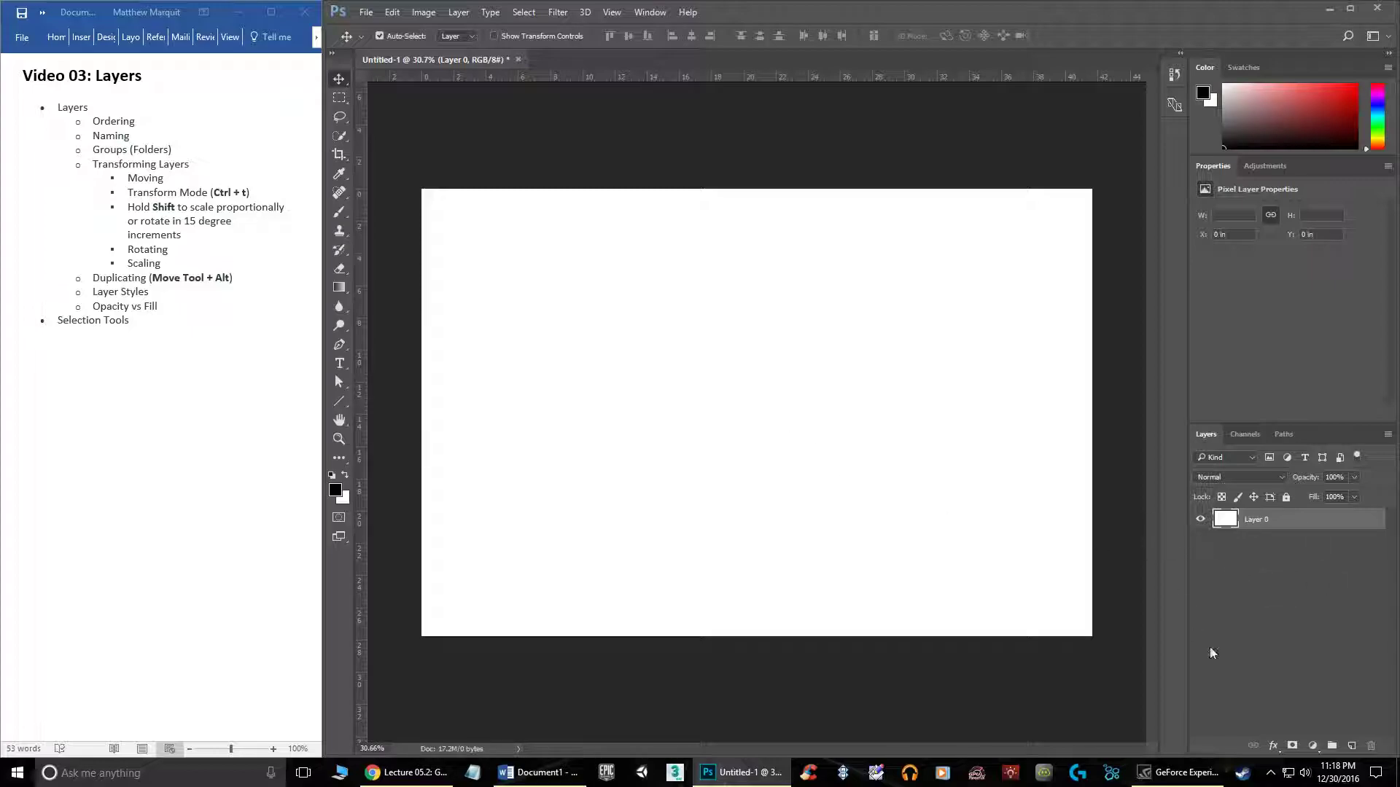
Step: Add Layer 1 and its copy, paint a thick black arc, and nudge it lower-right
click(1353, 746)
key(ctrl+j)
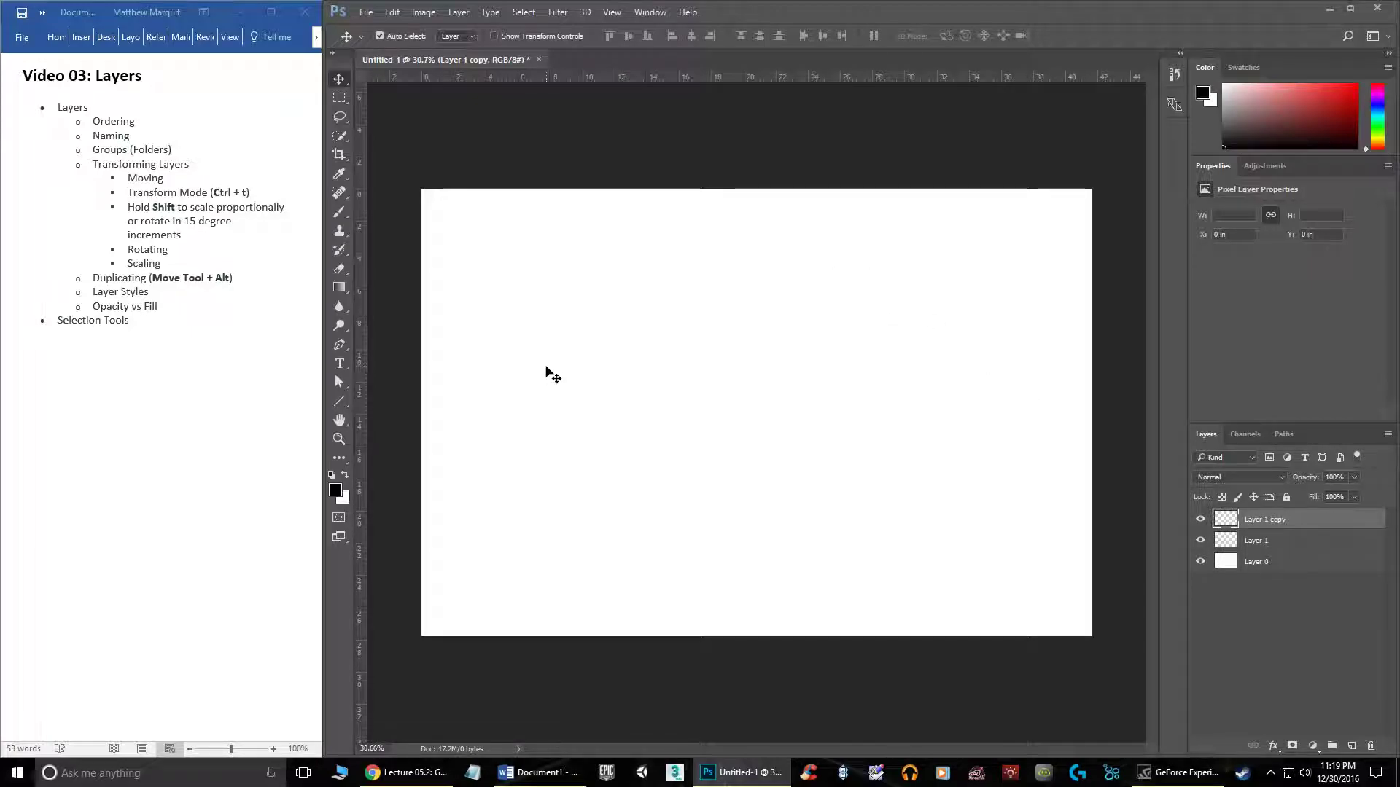
click(339, 213)
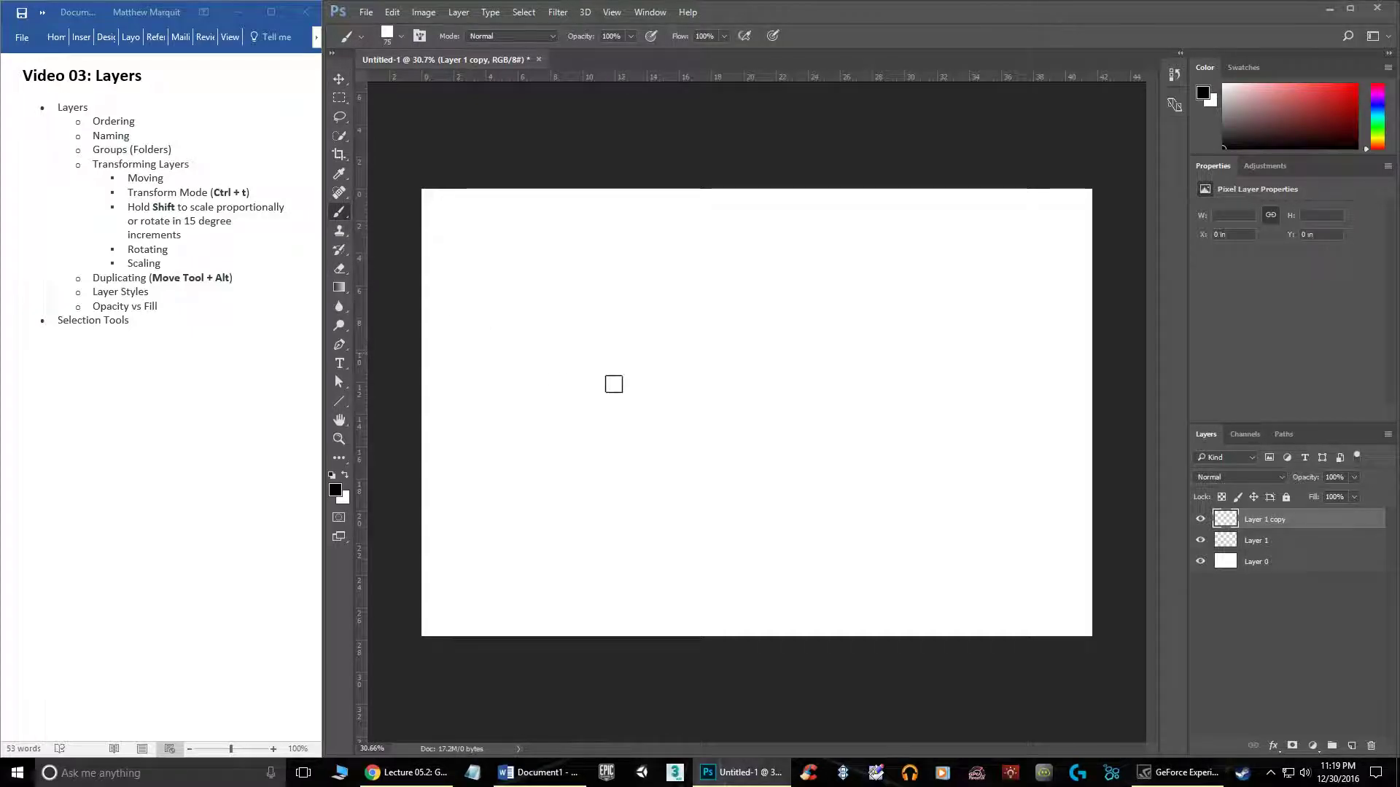
mouse_move(610, 393)
mouse_down()
mouse_move(708, 361)
mouse_move(706, 467)
mouse_up()
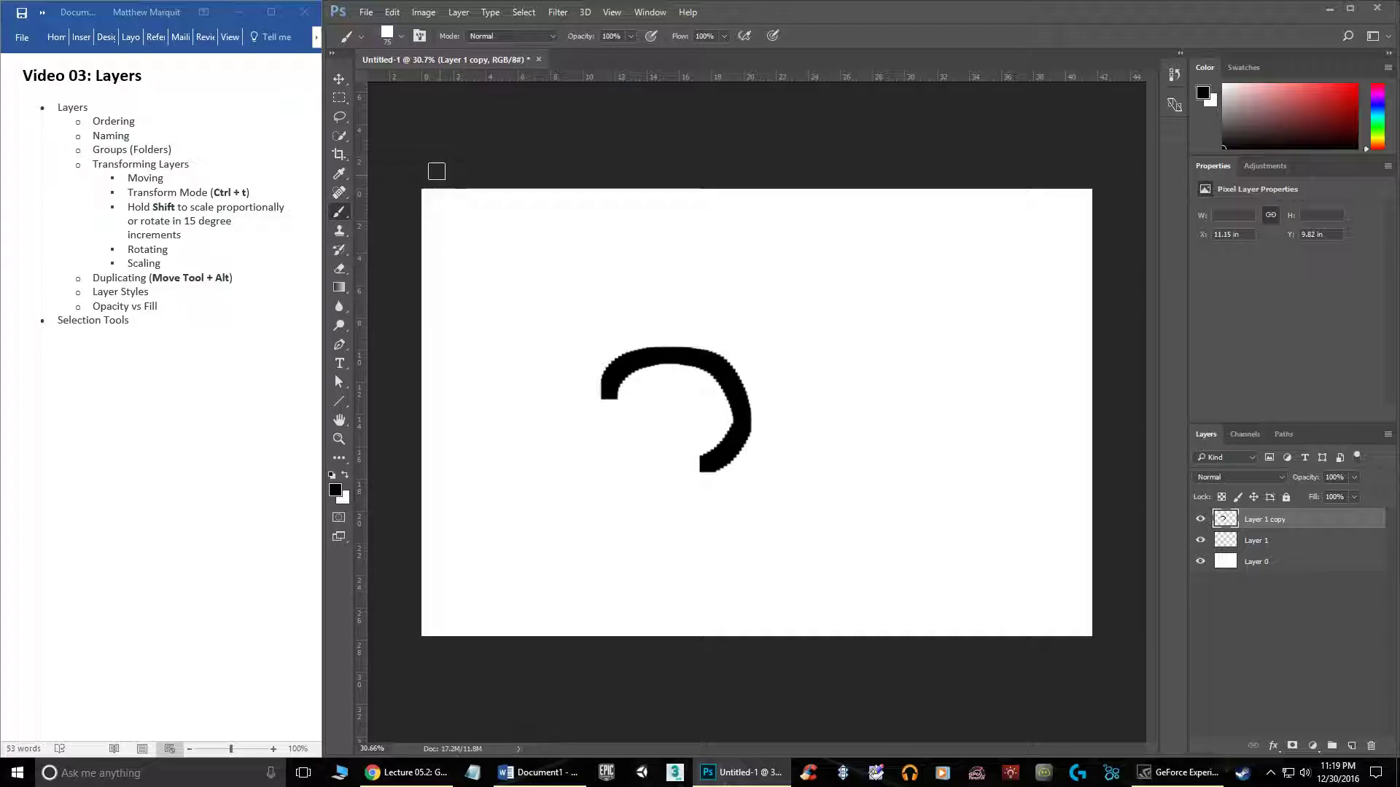
click(339, 79)
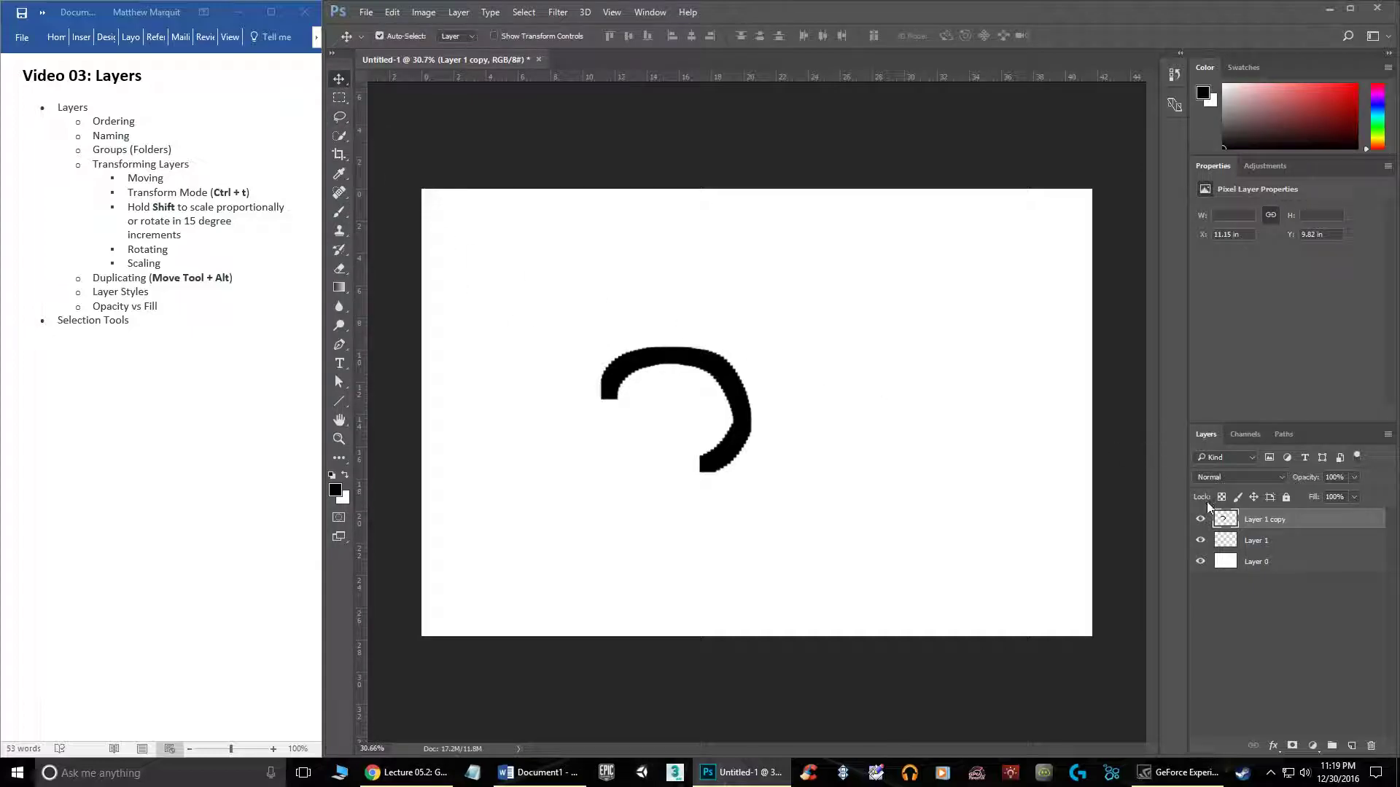
drag(733, 392, 746, 458)
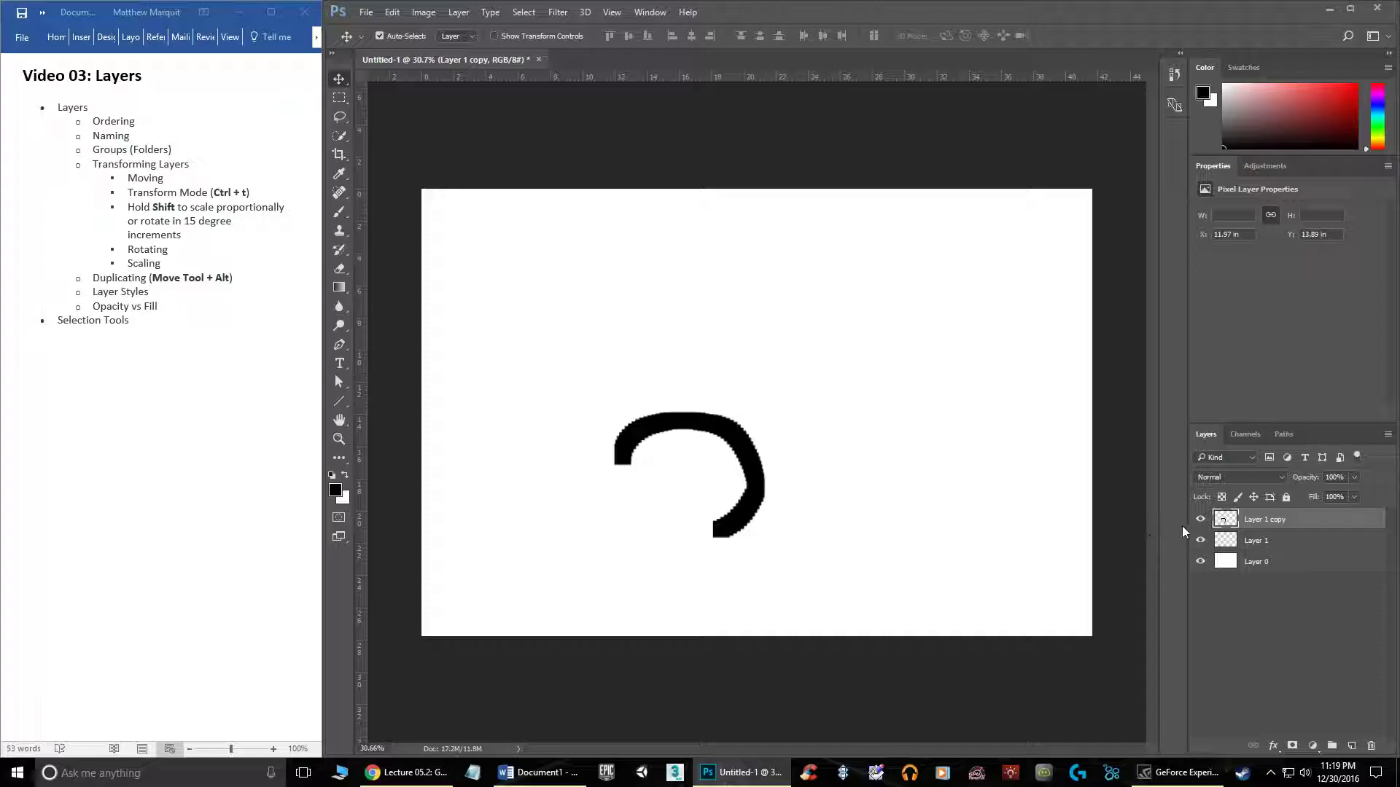
Step: Select Layer 1 and set the foreground colour to red
click(1267, 540)
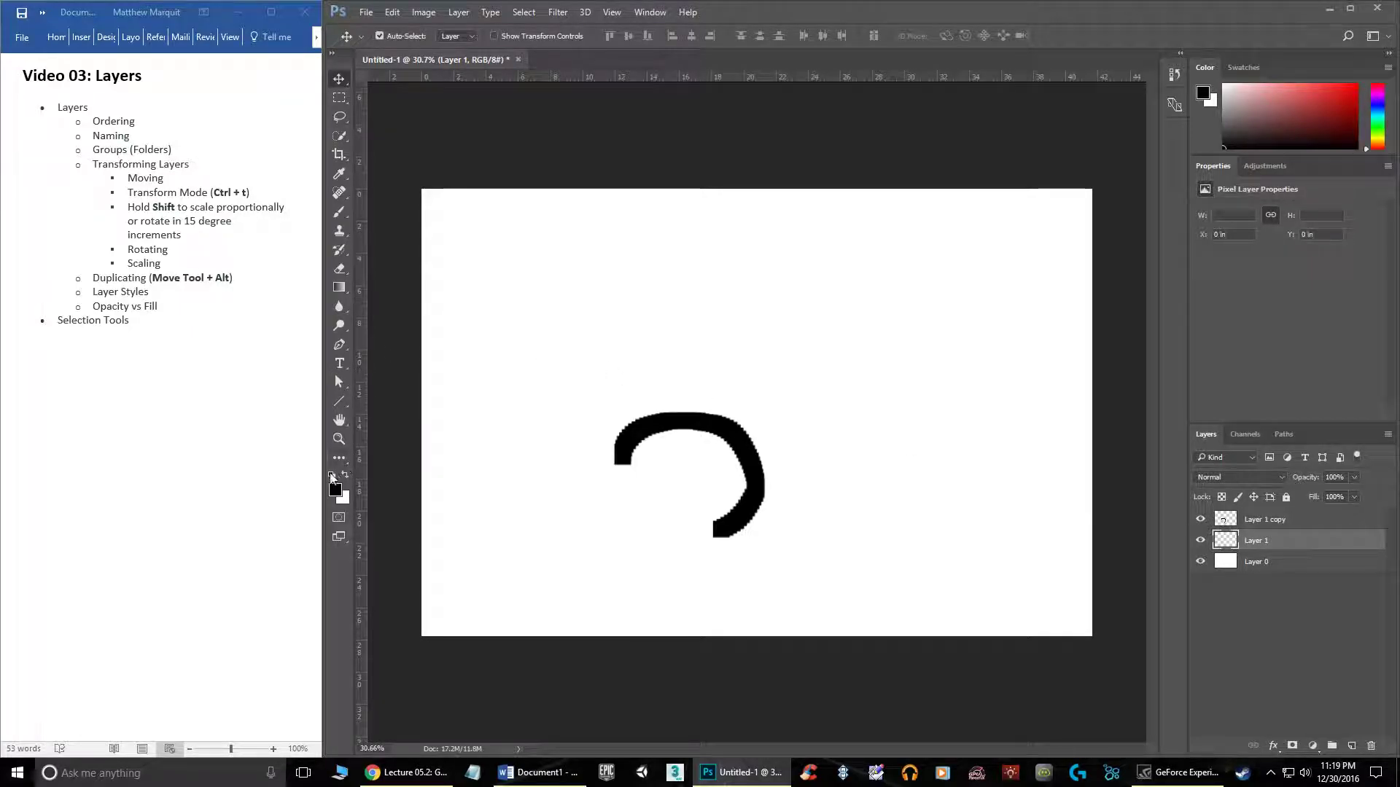
click(338, 489)
click(697, 184)
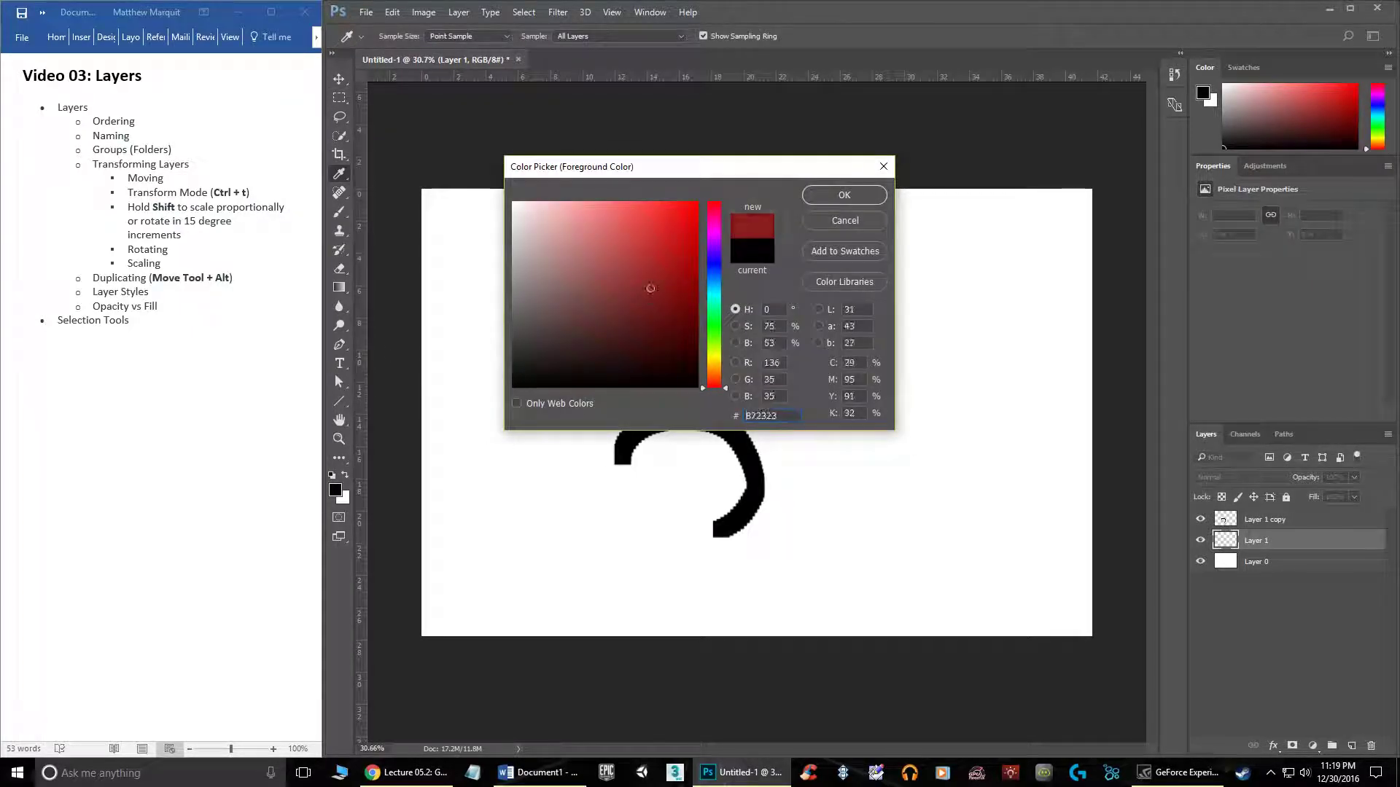
click(838, 194)
Step: Brush a six-point red zigzag from lower left to upper right across the canvas
key(b)
click(510, 523)
shift+click(645, 370)
shift+click(718, 524)
shift+click(824, 414)
shift+click(878, 545)
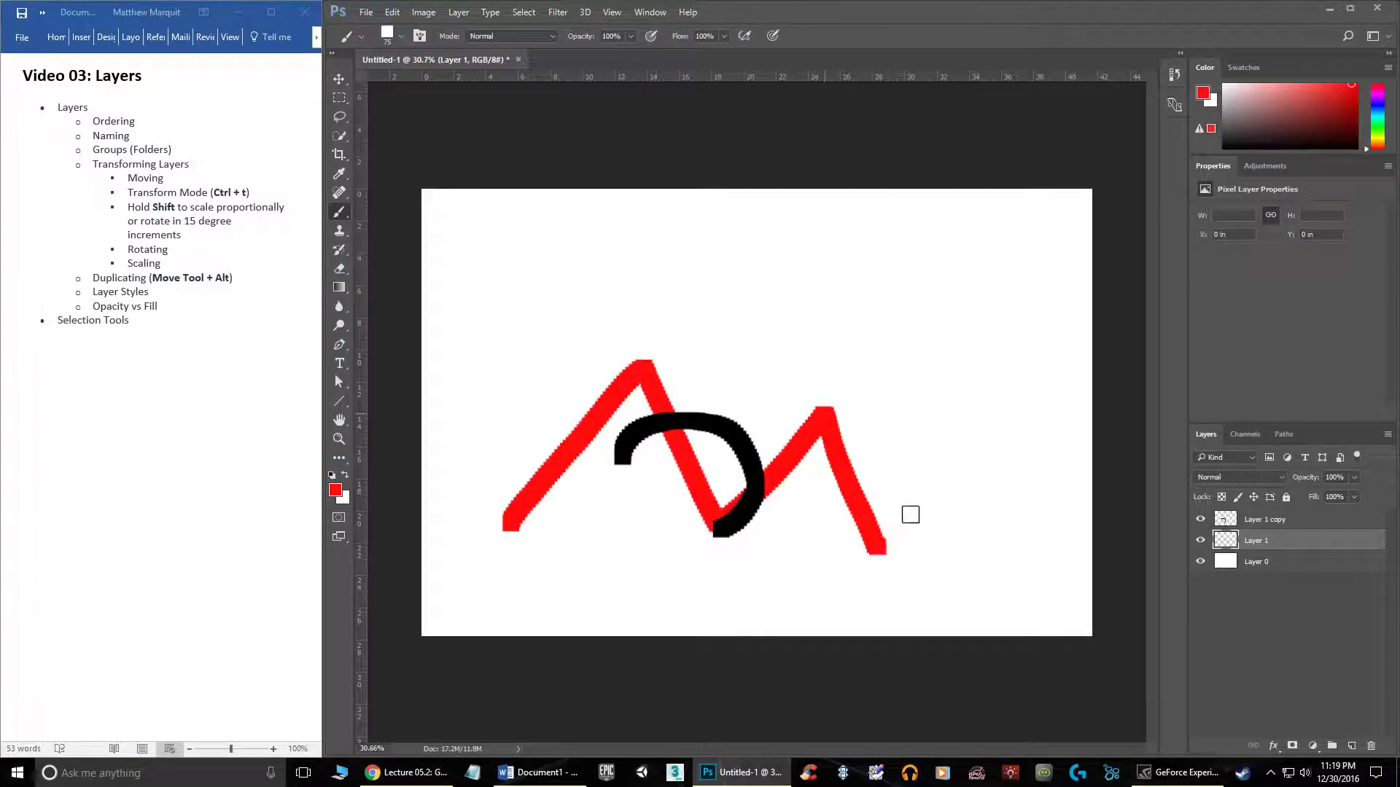
shift+click(1005, 406)
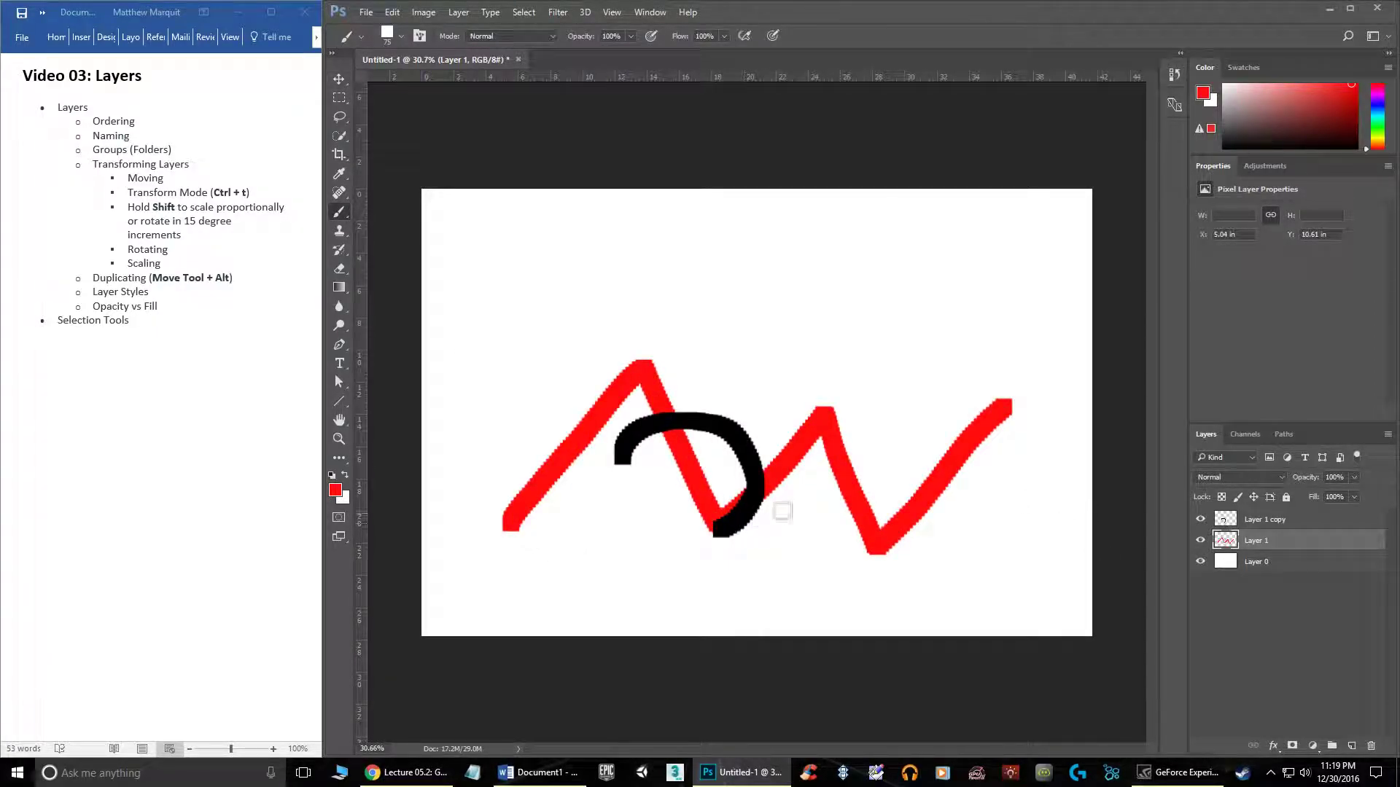
click(339, 78)
click(1307, 521)
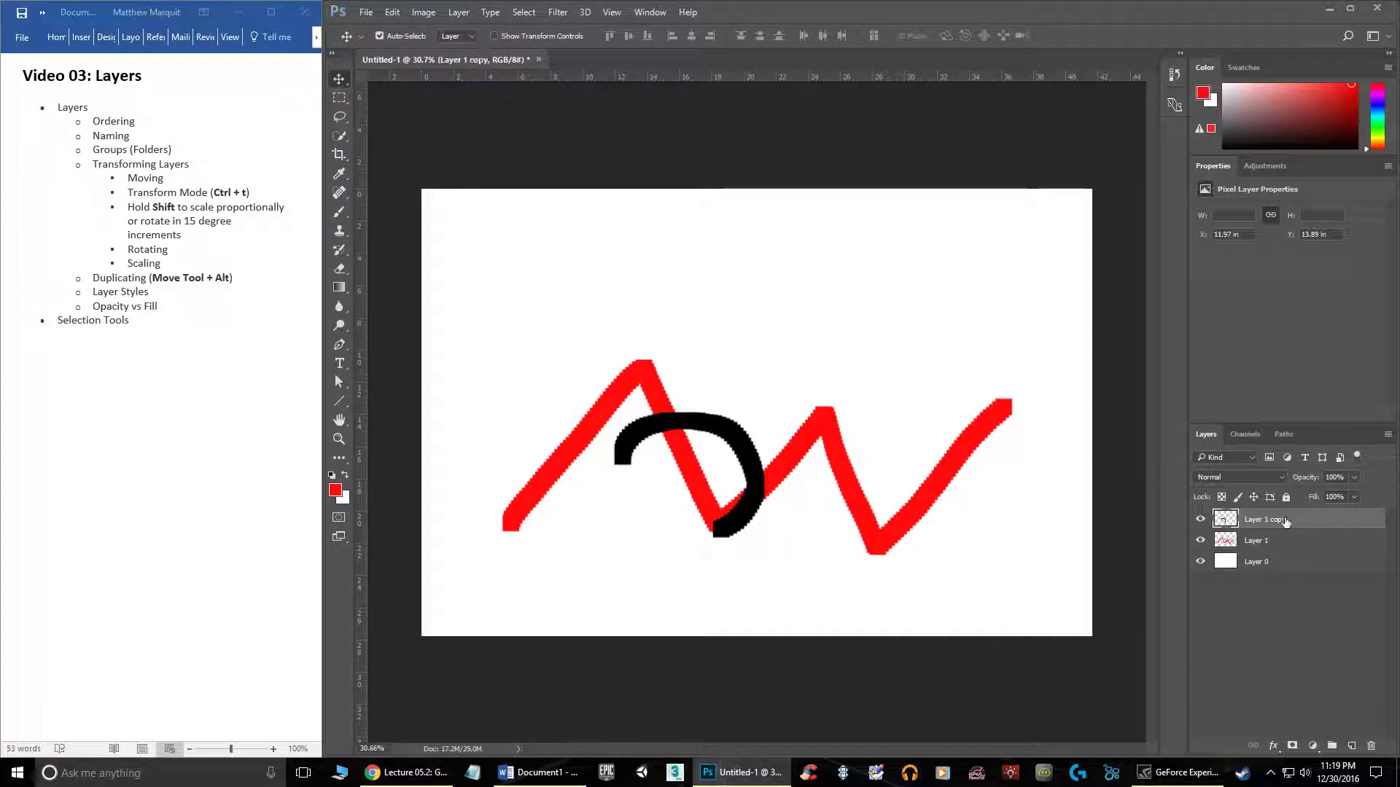
Step: Try positions for the zigzag and arc, undoing an accidental background move
drag(706, 474, 570, 456)
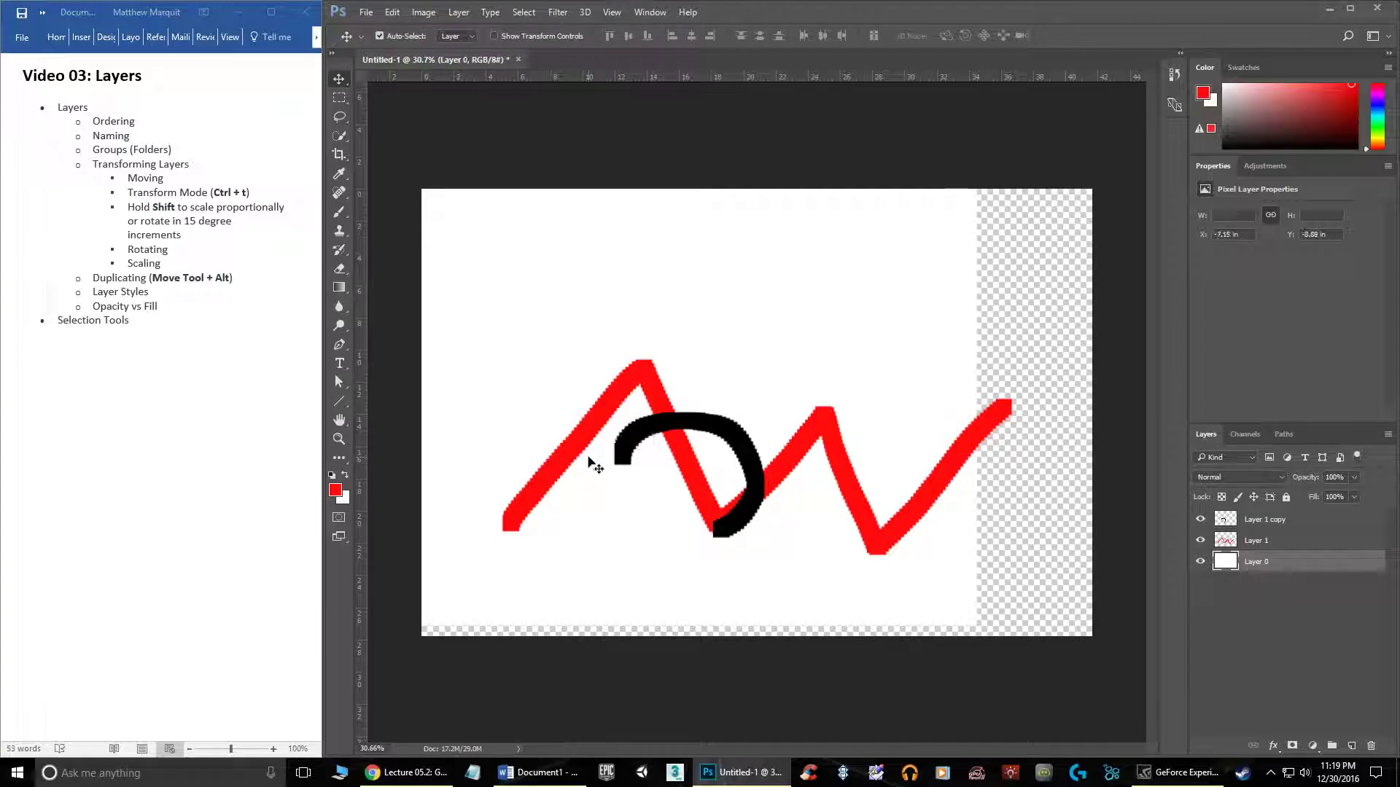
key(ctrl+z)
click(1252, 520)
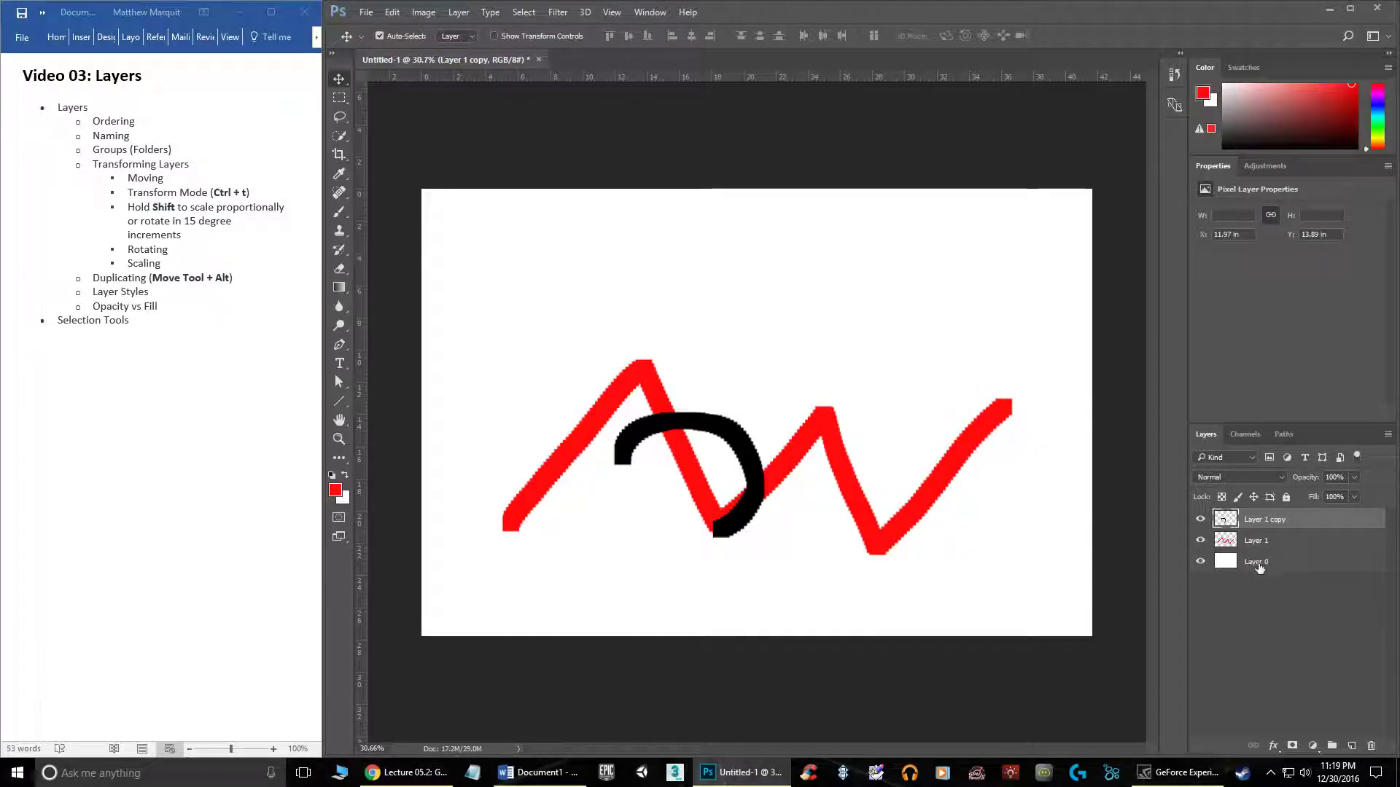
click(1292, 564)
drag(947, 476, 945, 360)
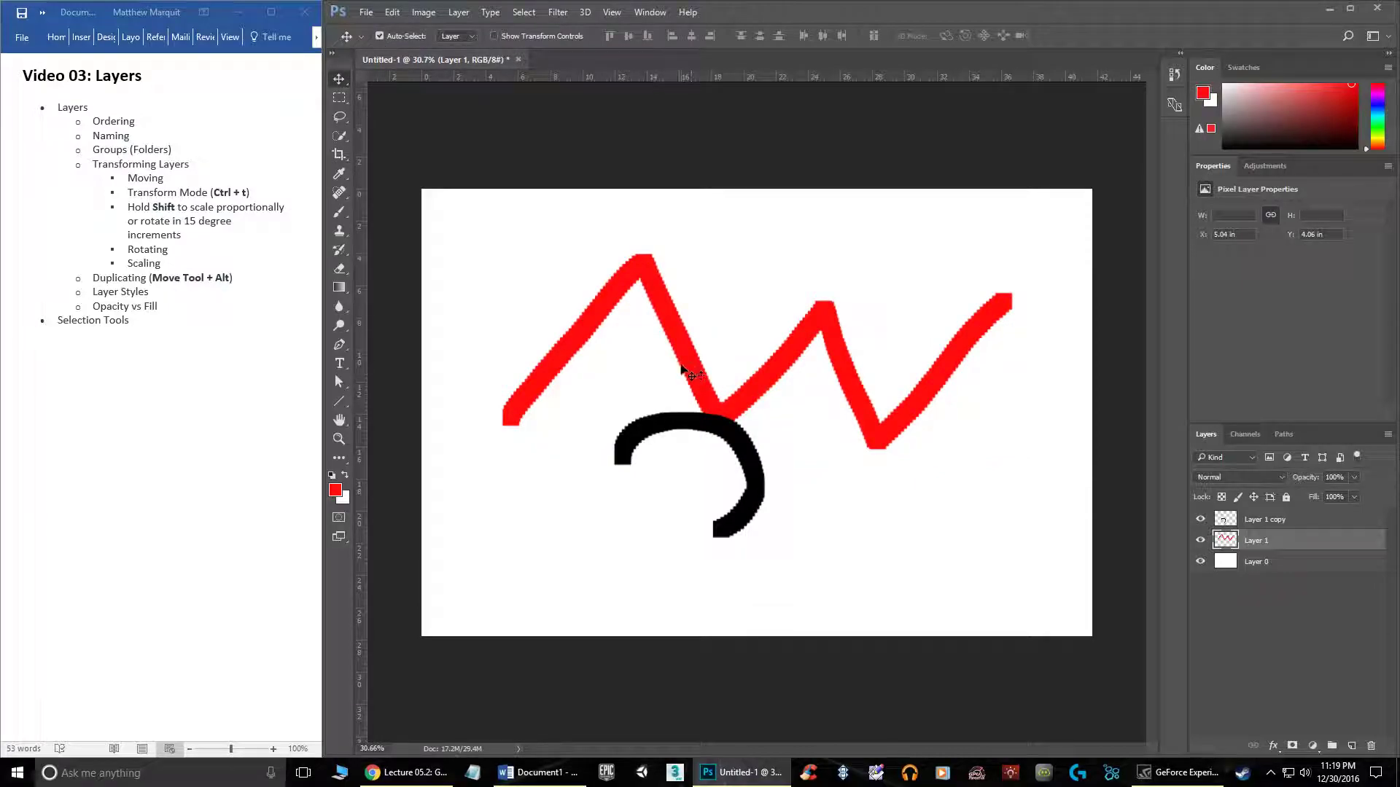
drag(692, 430, 860, 488)
drag(806, 332, 808, 436)
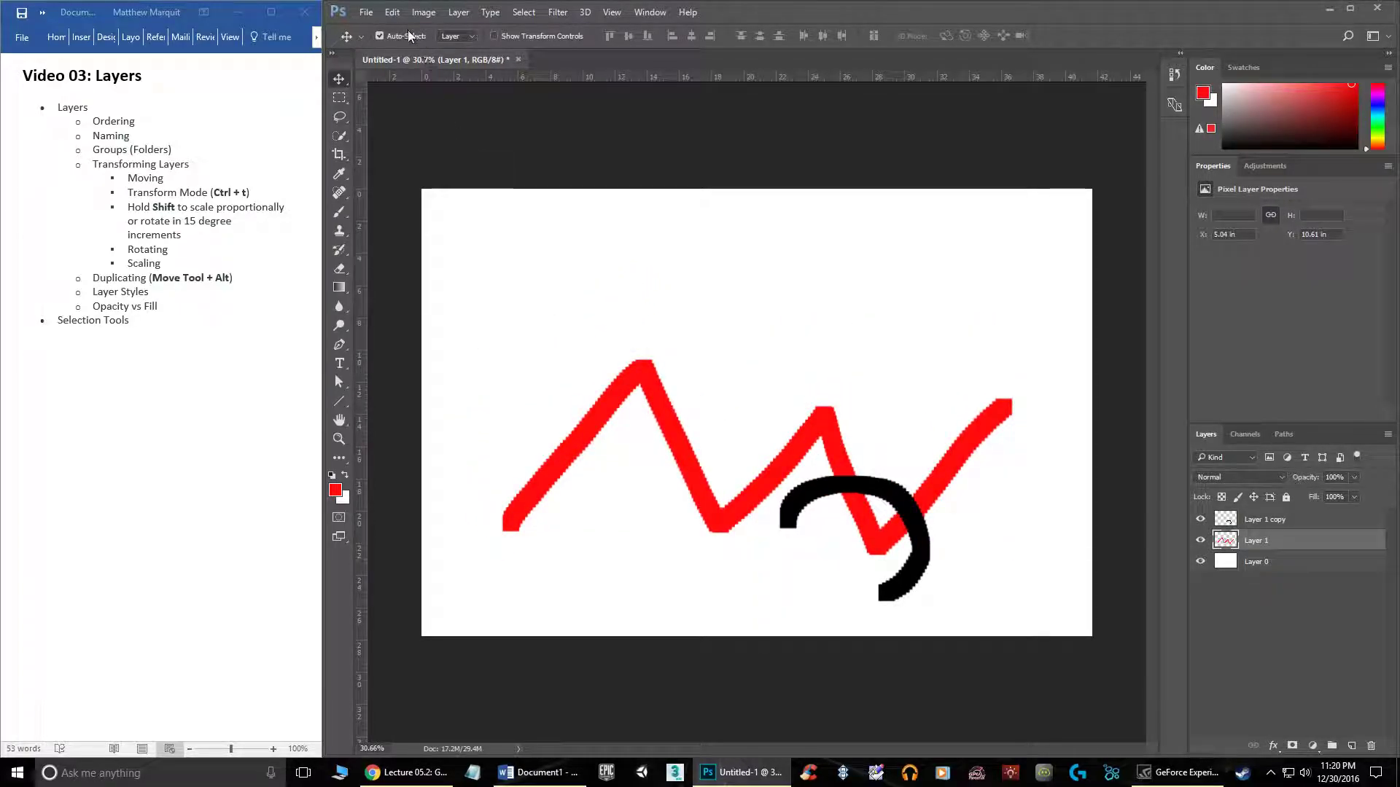
Step: Turn off Auto-Select, raise the zigzag, and move the arc up-left onto its middle
click(380, 36)
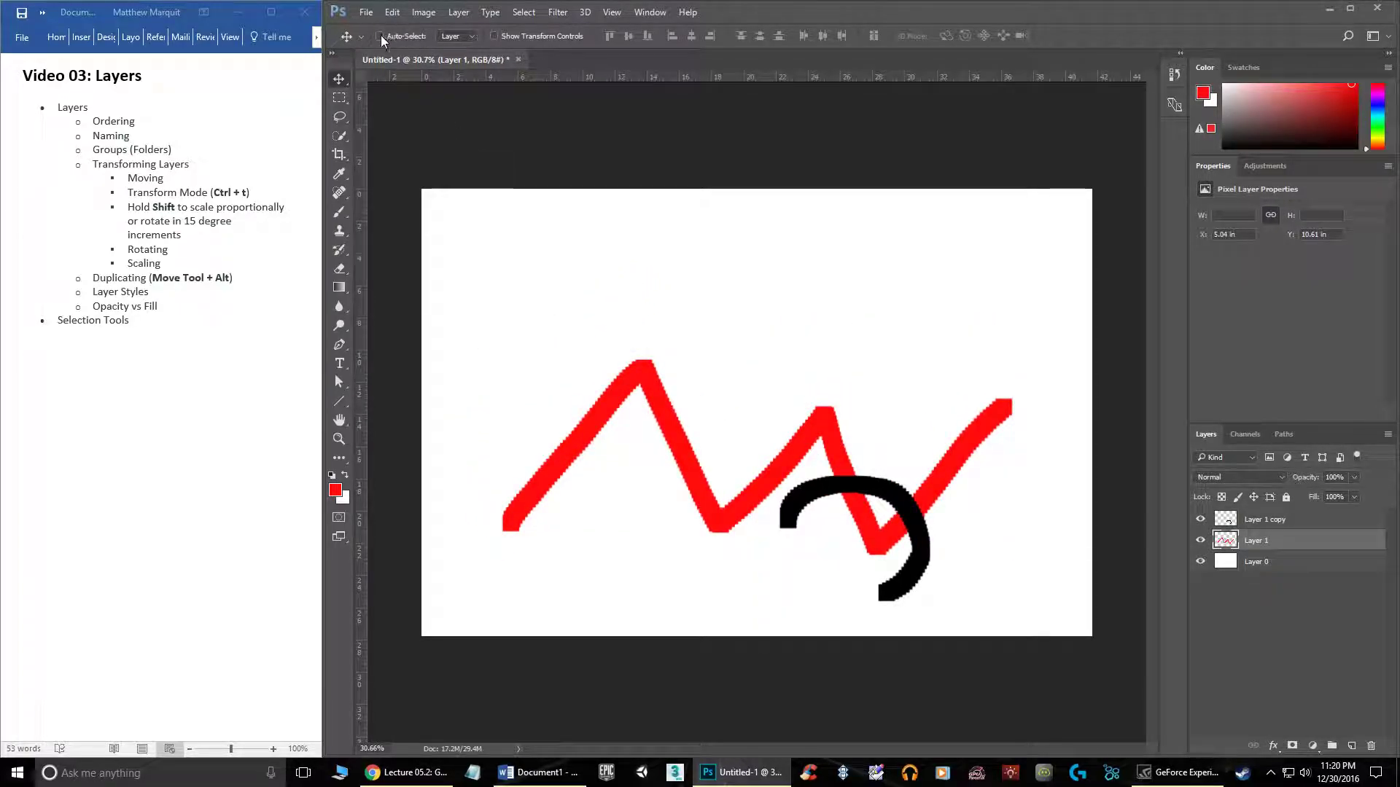
drag(759, 335, 832, 288)
click(1265, 519)
drag(881, 518, 780, 482)
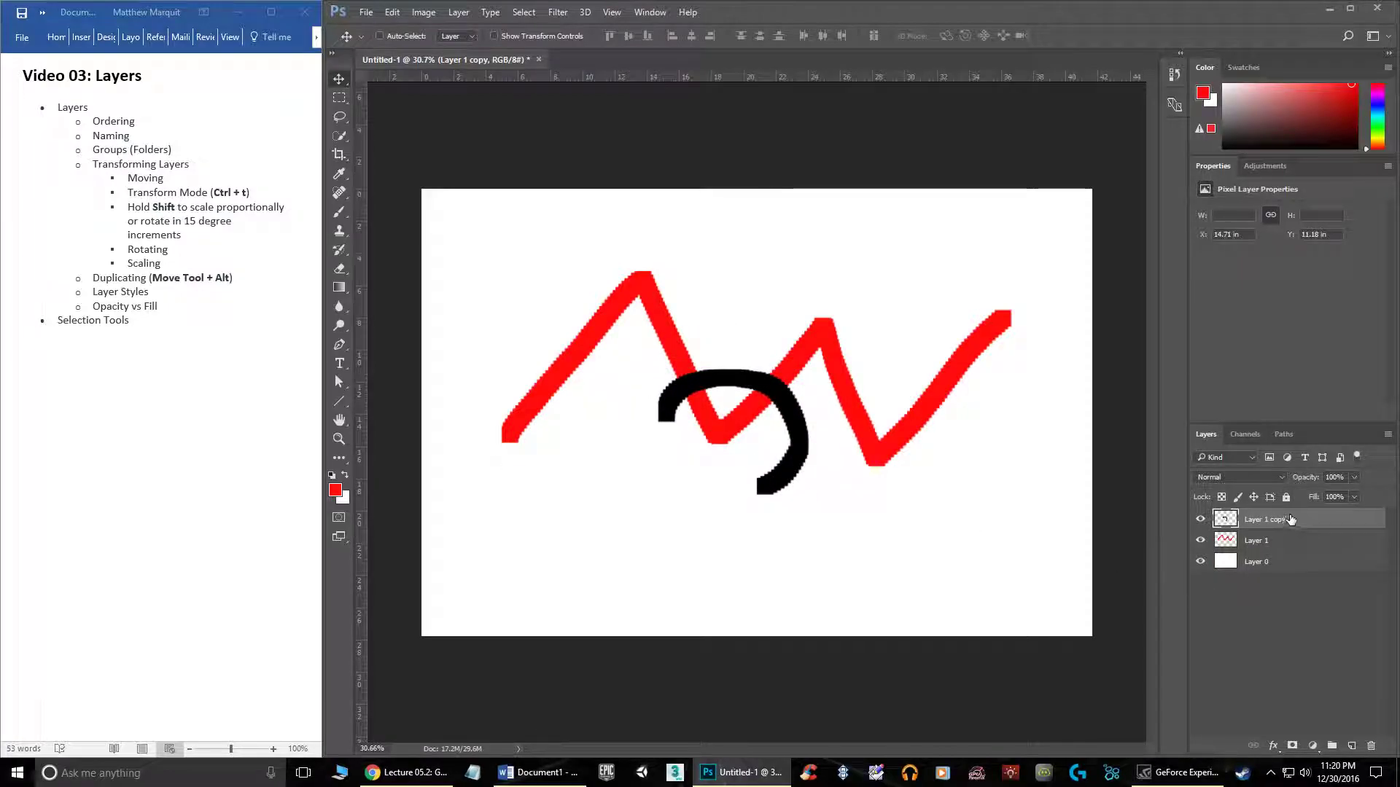
Step: Stack the arc's layer below the zigzag's and move the arc beneath the zigzag's middle
drag(1289, 521, 1295, 545)
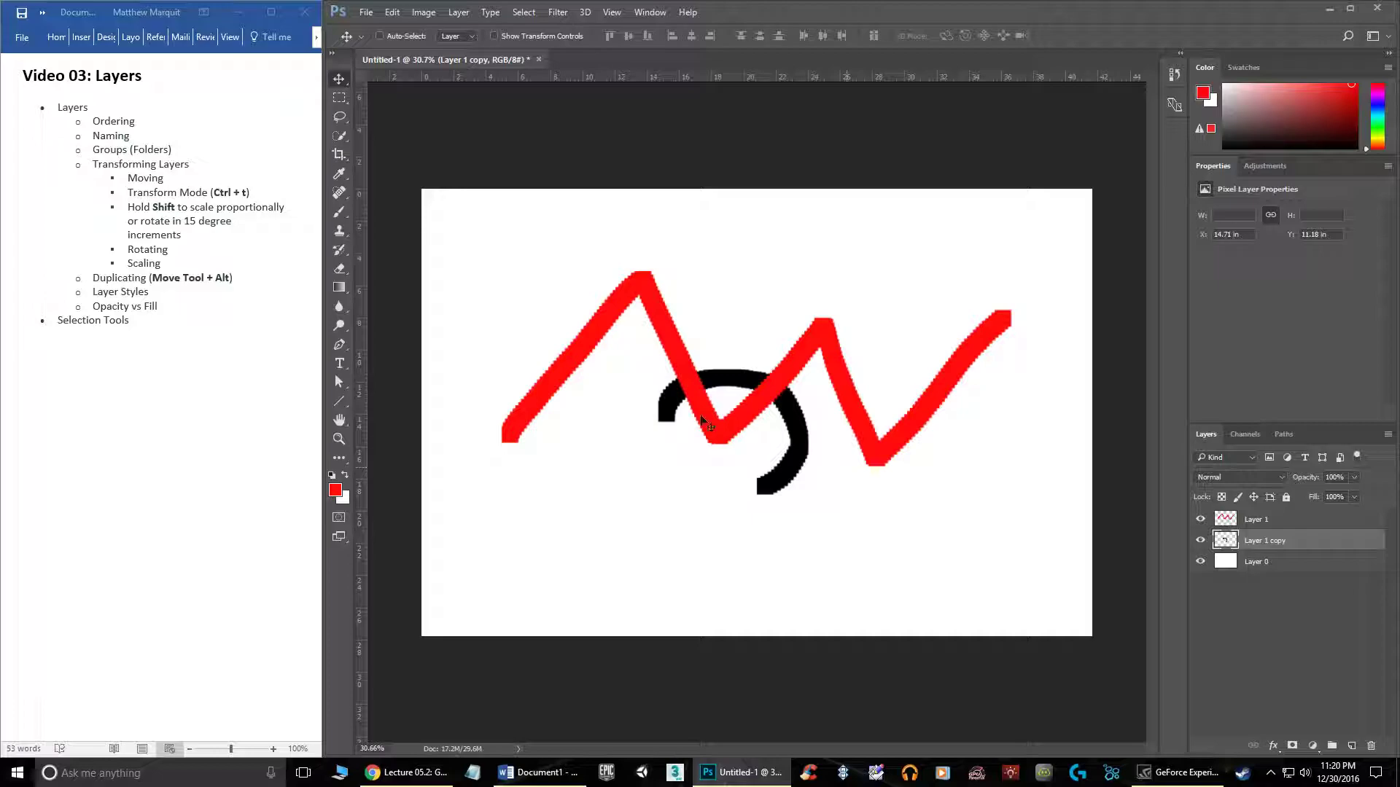
drag(715, 424, 678, 406)
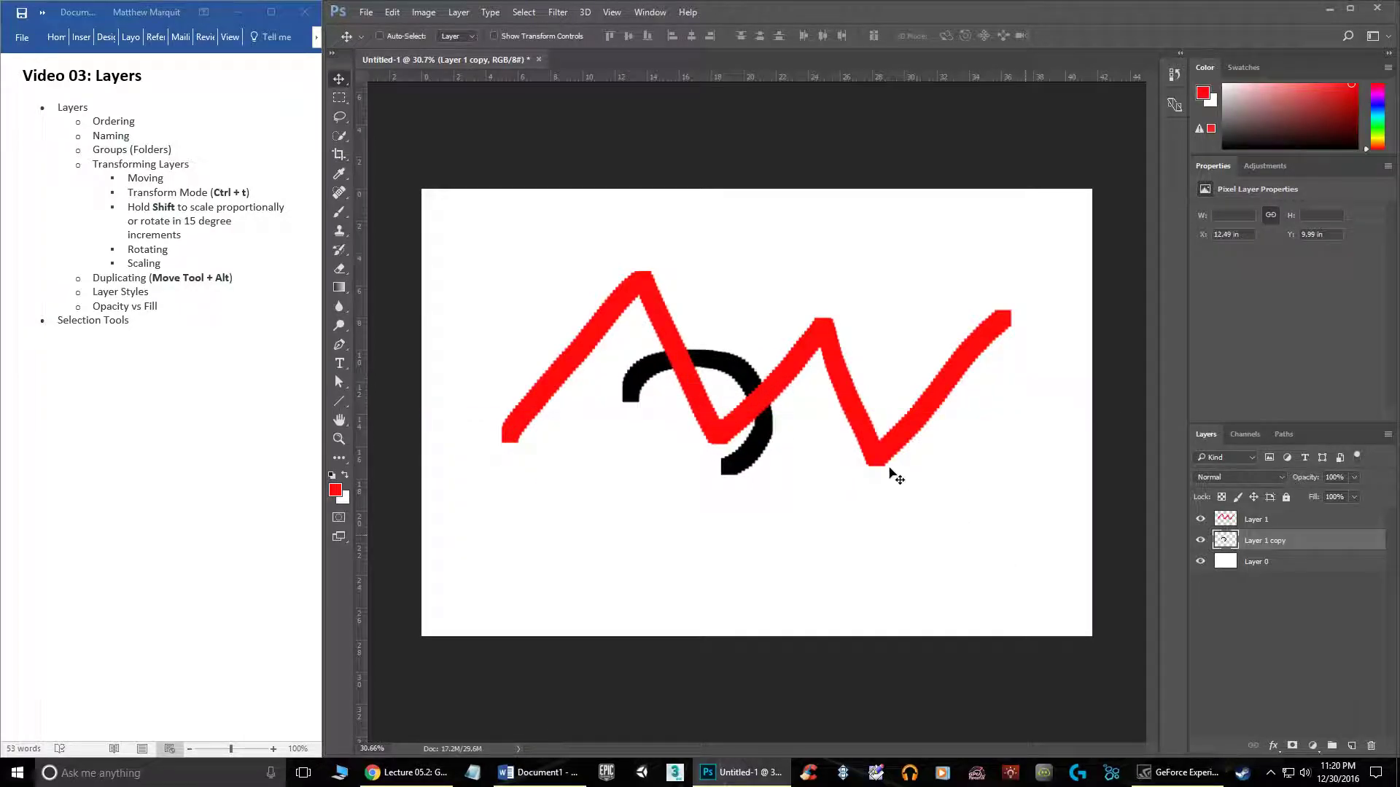
drag(737, 454, 732, 529)
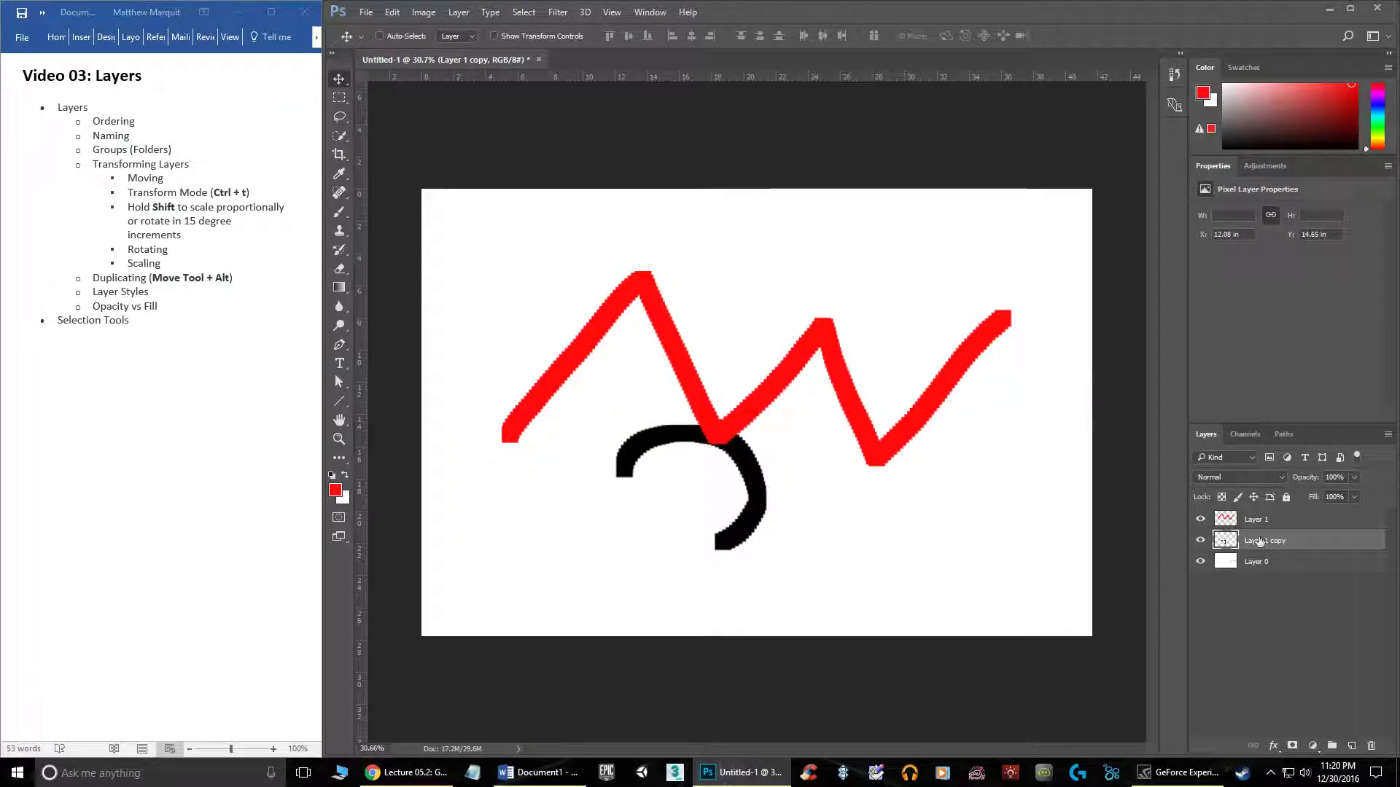
Step: Rename Layer 1 to 'Red' and Layer 1 copy to 'Black'
double_click(1254, 519)
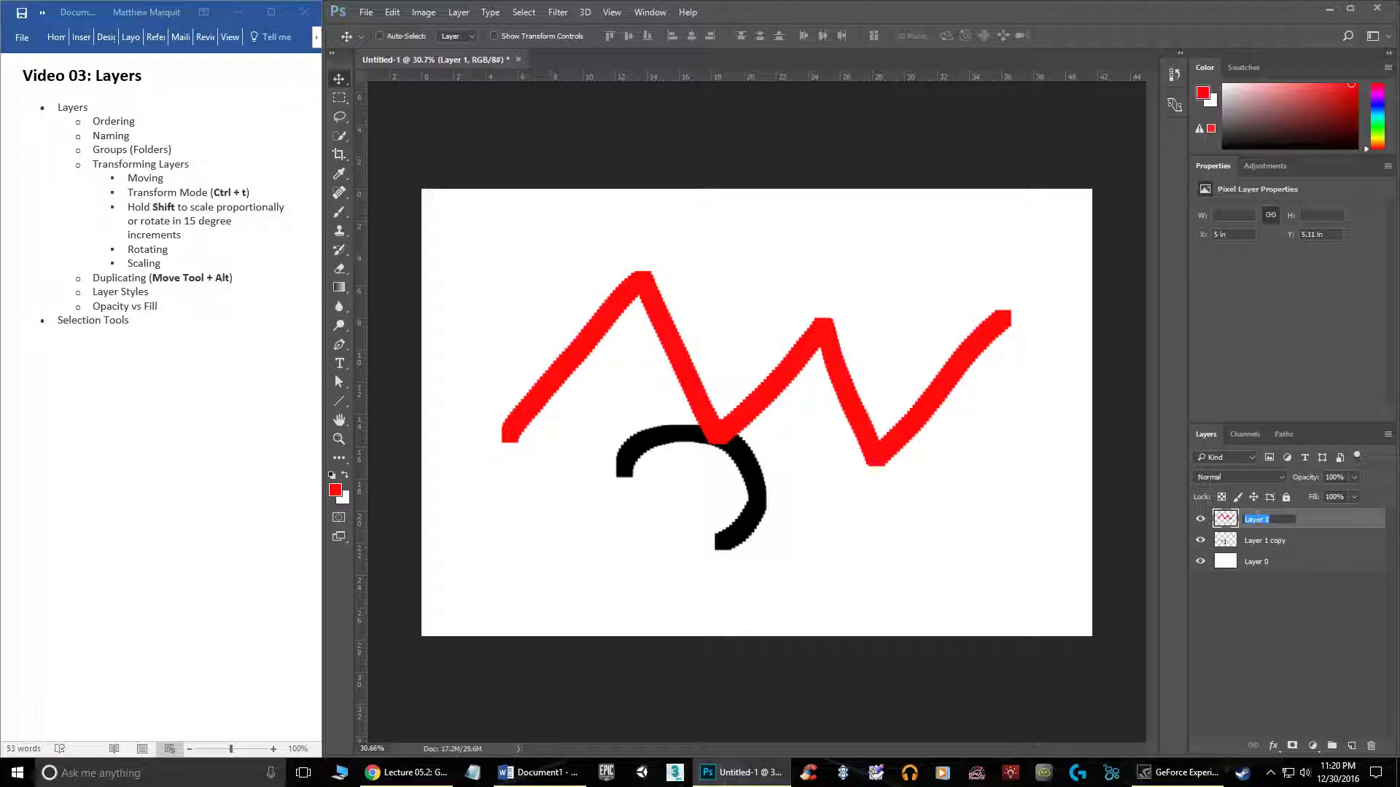
text(Red)
key(Return)
click(1262, 544)
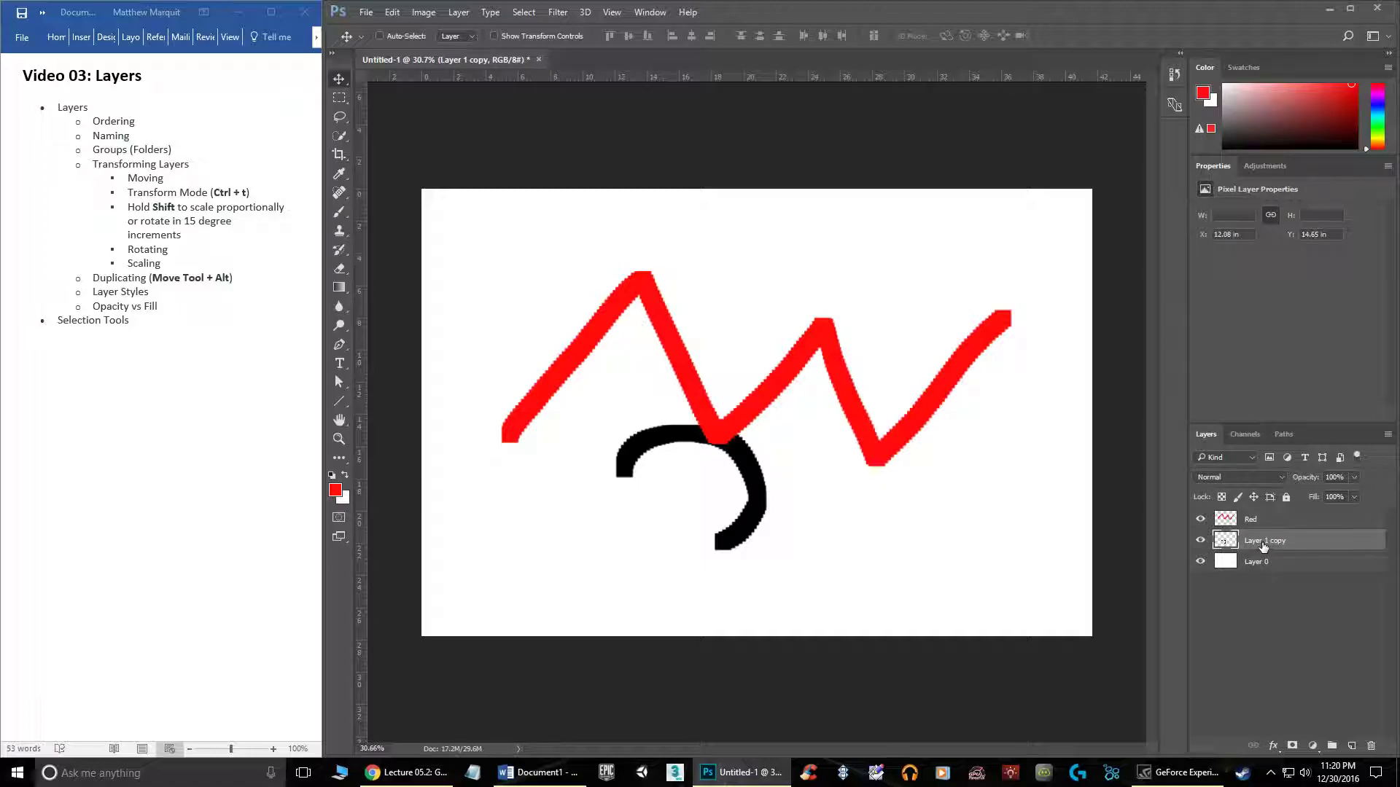
double_click(1261, 542)
text(Black)
key(Return)
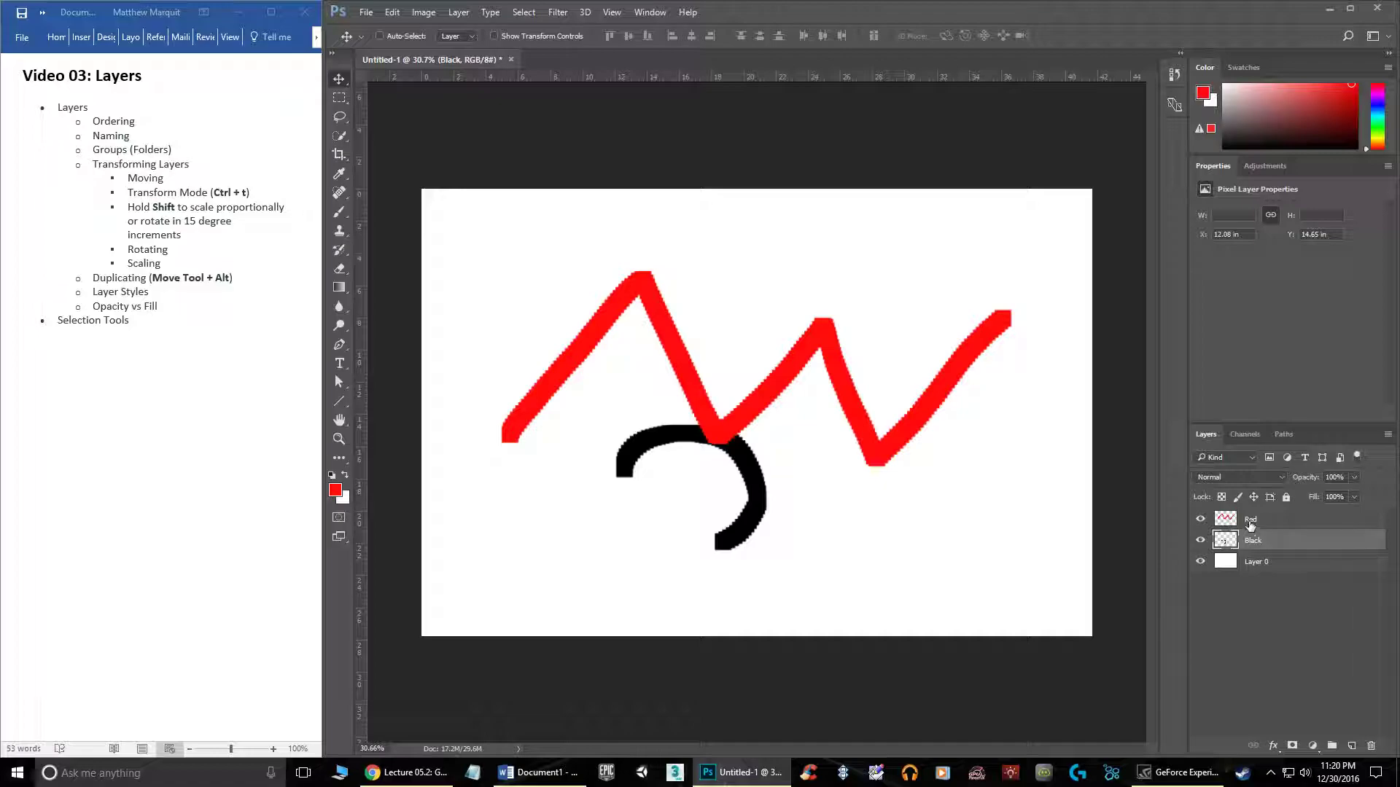
Step: Create a group named 'Lines' and put the Red and Black layers into it
click(1332, 747)
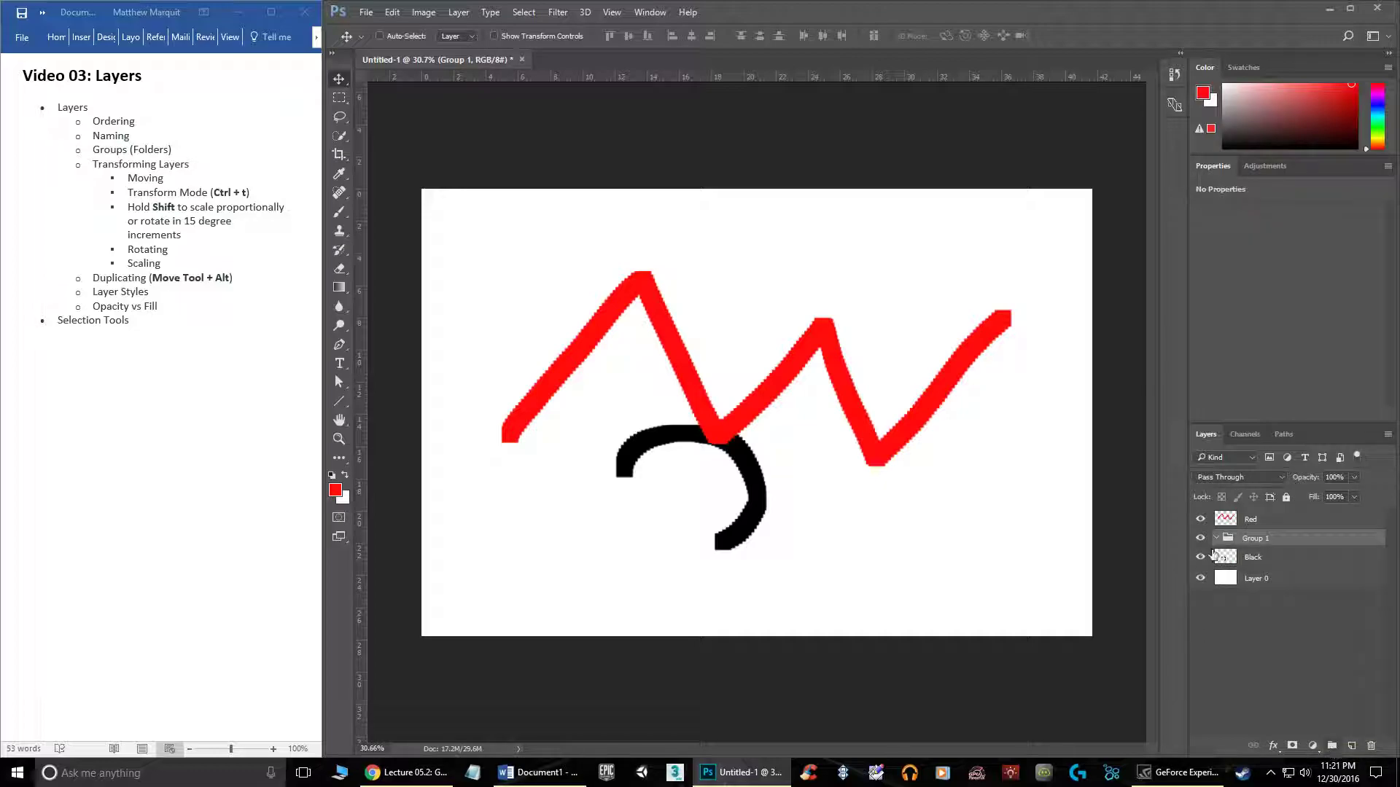
double_click(1261, 540)
text(Lines)
click(1248, 520)
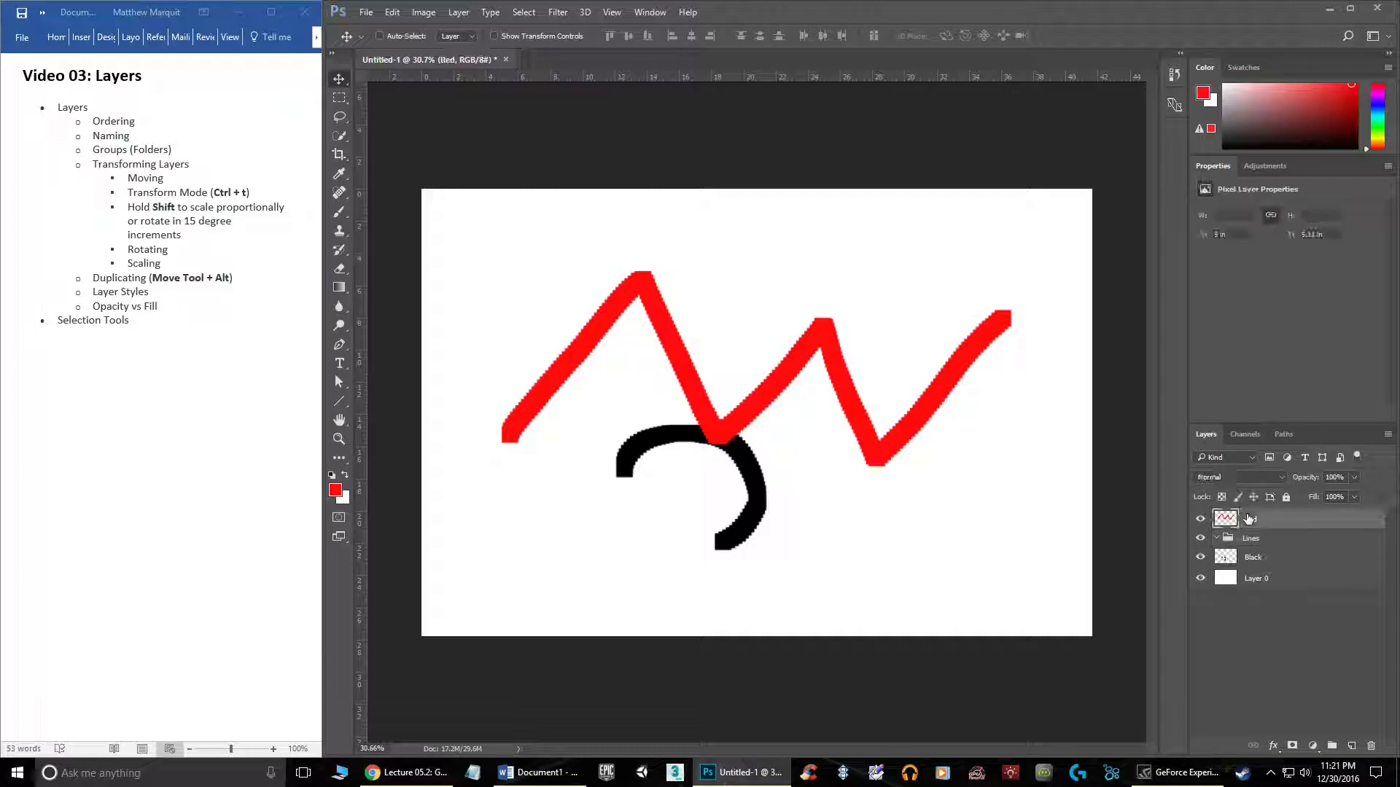
key(ctrl)
ctrl+click(1254, 561)
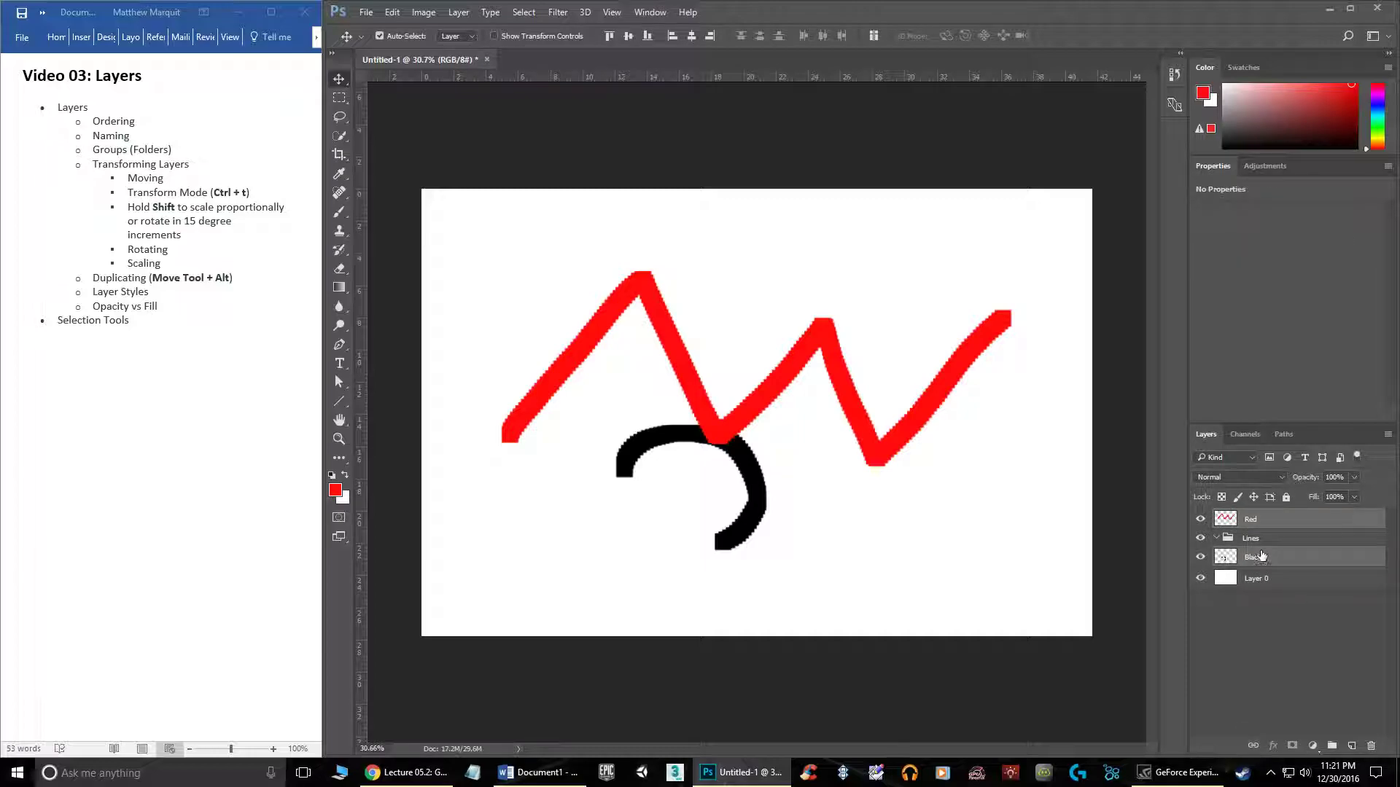
drag(1251, 519, 1239, 541)
Step: Move the collapsed Lines group up-right, then nudge only the Red zigzag lower
click(1217, 520)
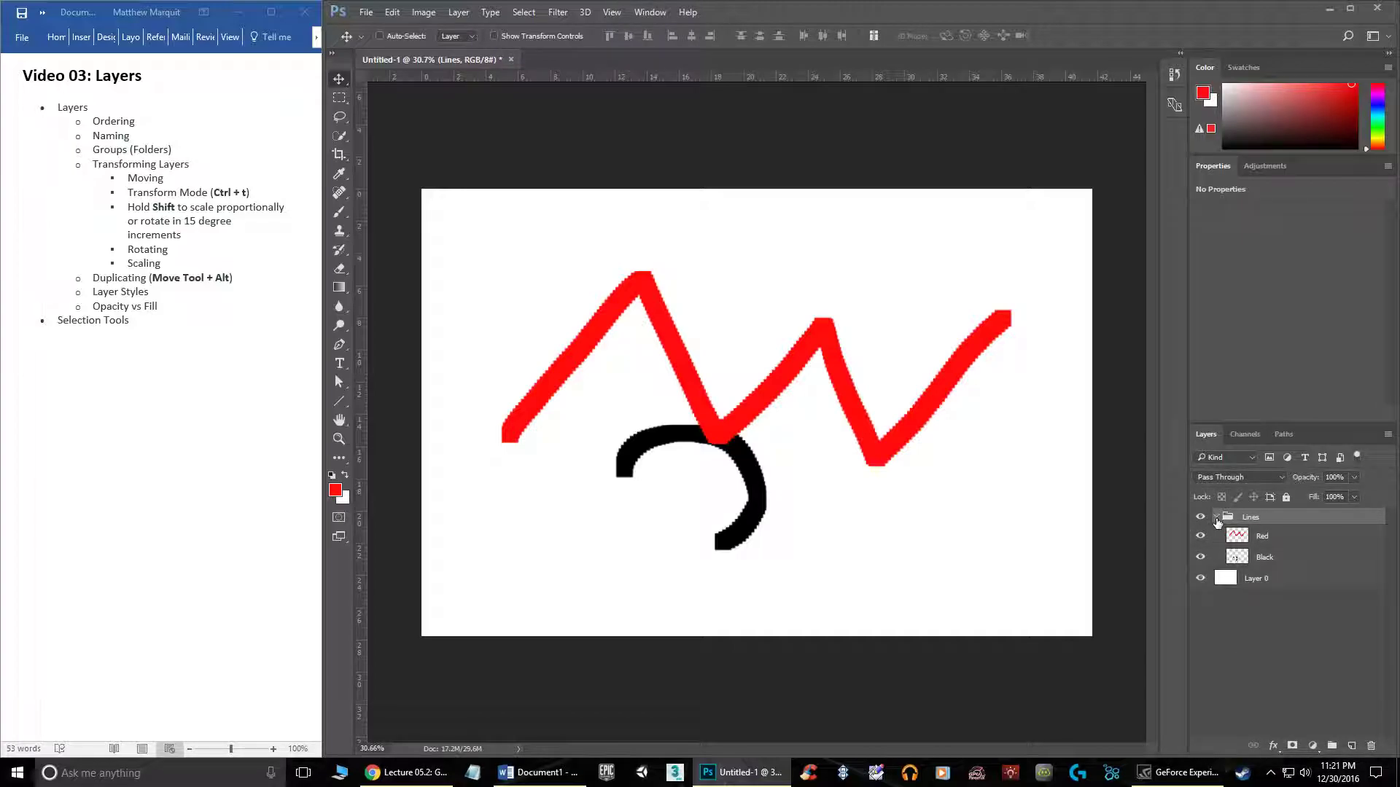
click(1216, 519)
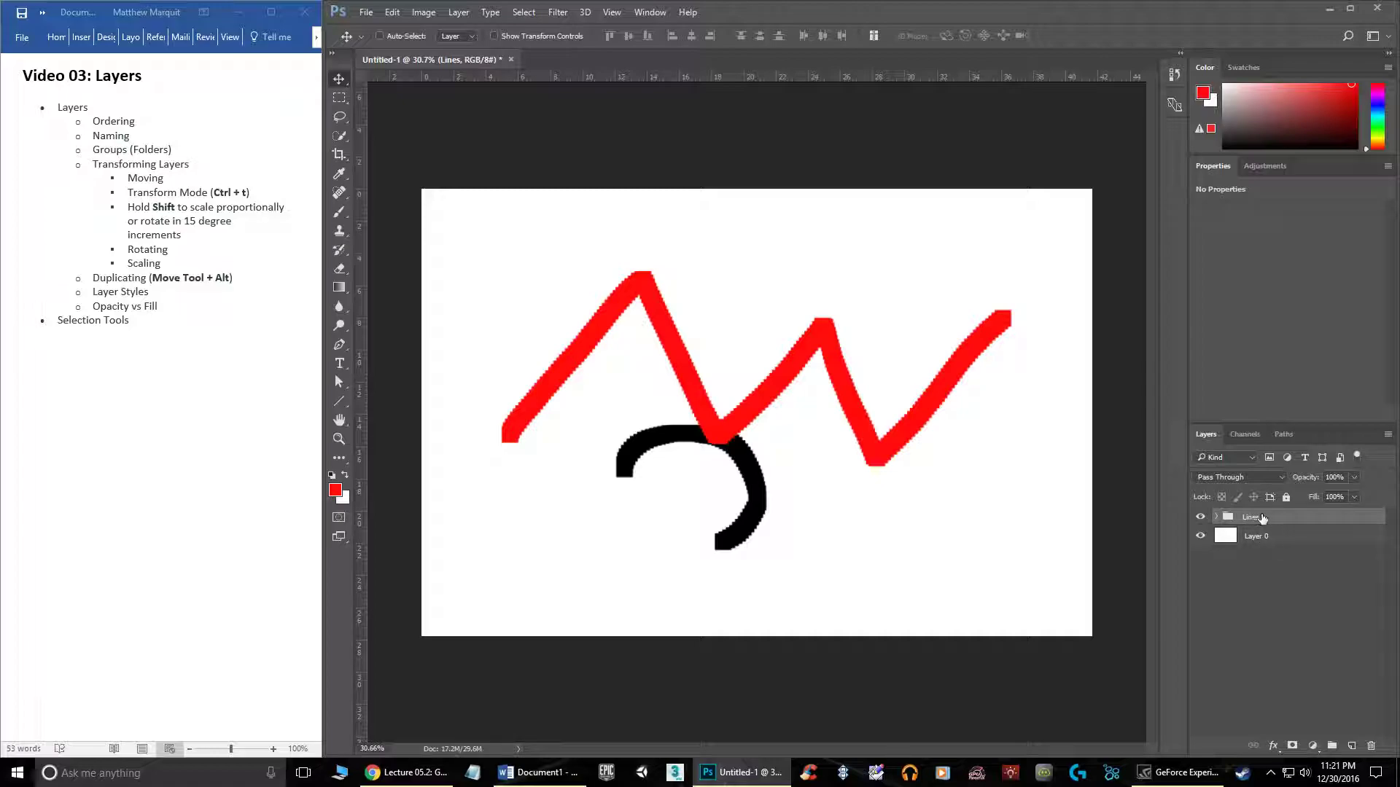
mouse_move(719, 429)
mouse_down()
mouse_move(730, 351)
mouse_move(707, 473)
mouse_move(796, 403)
mouse_move(693, 406)
mouse_move(729, 436)
mouse_move(697, 424)
mouse_up()
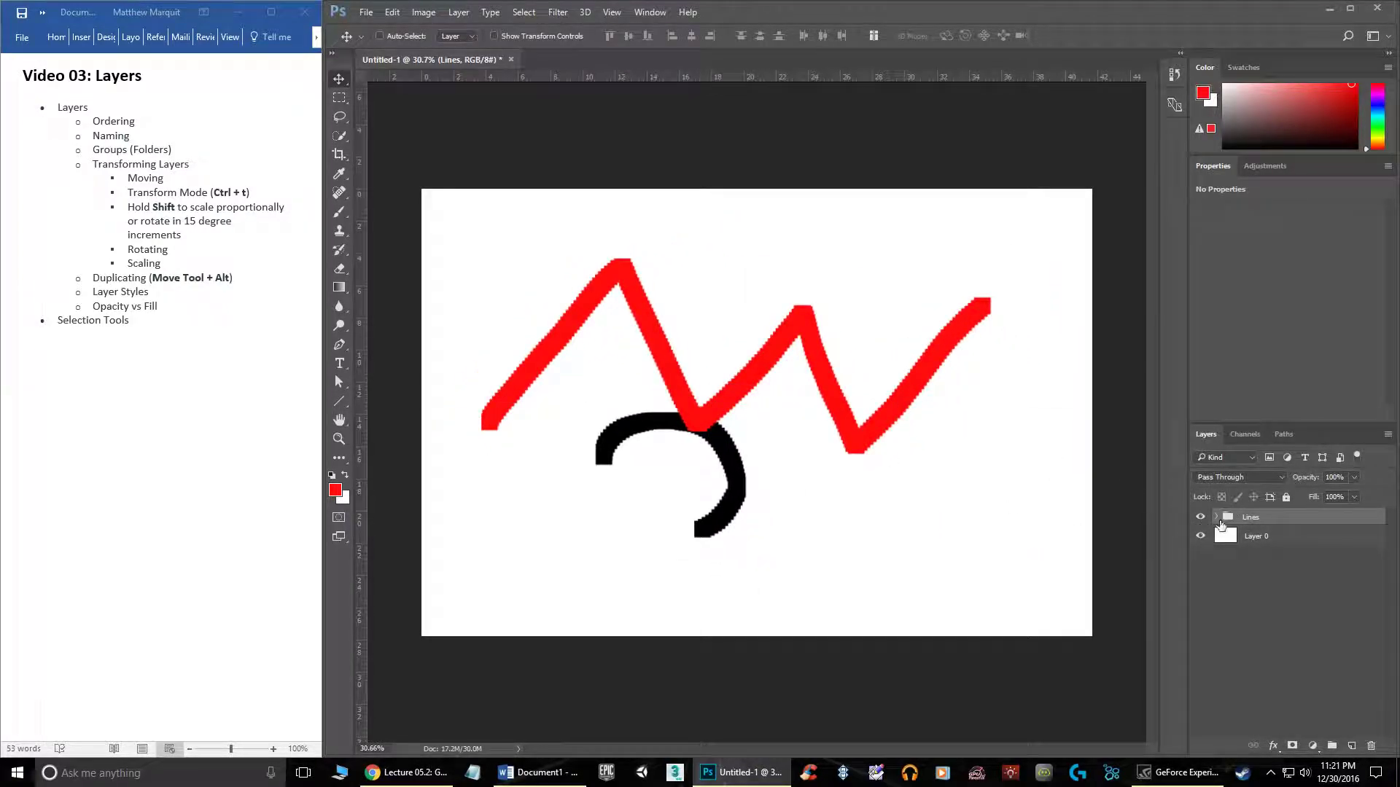
drag(777, 437, 810, 423)
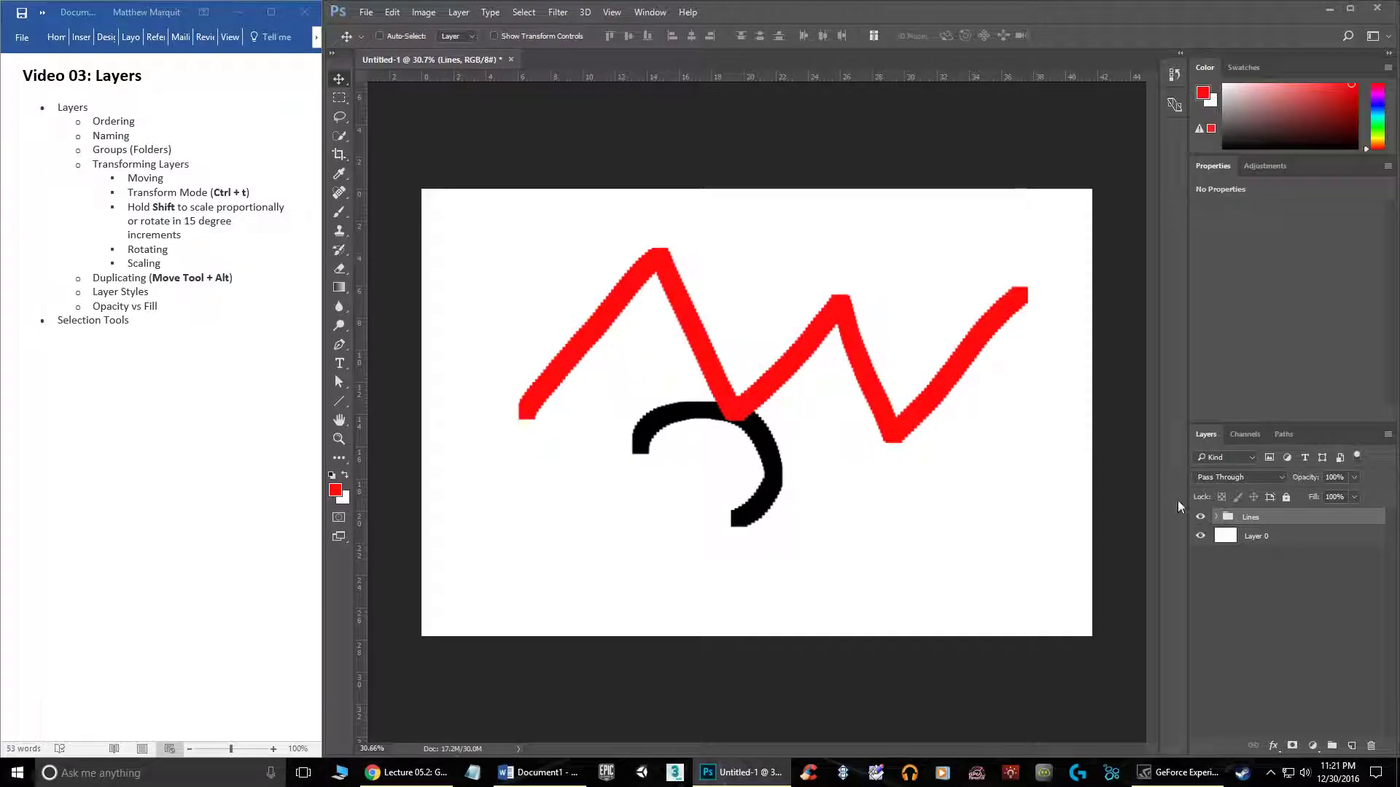
click(1217, 517)
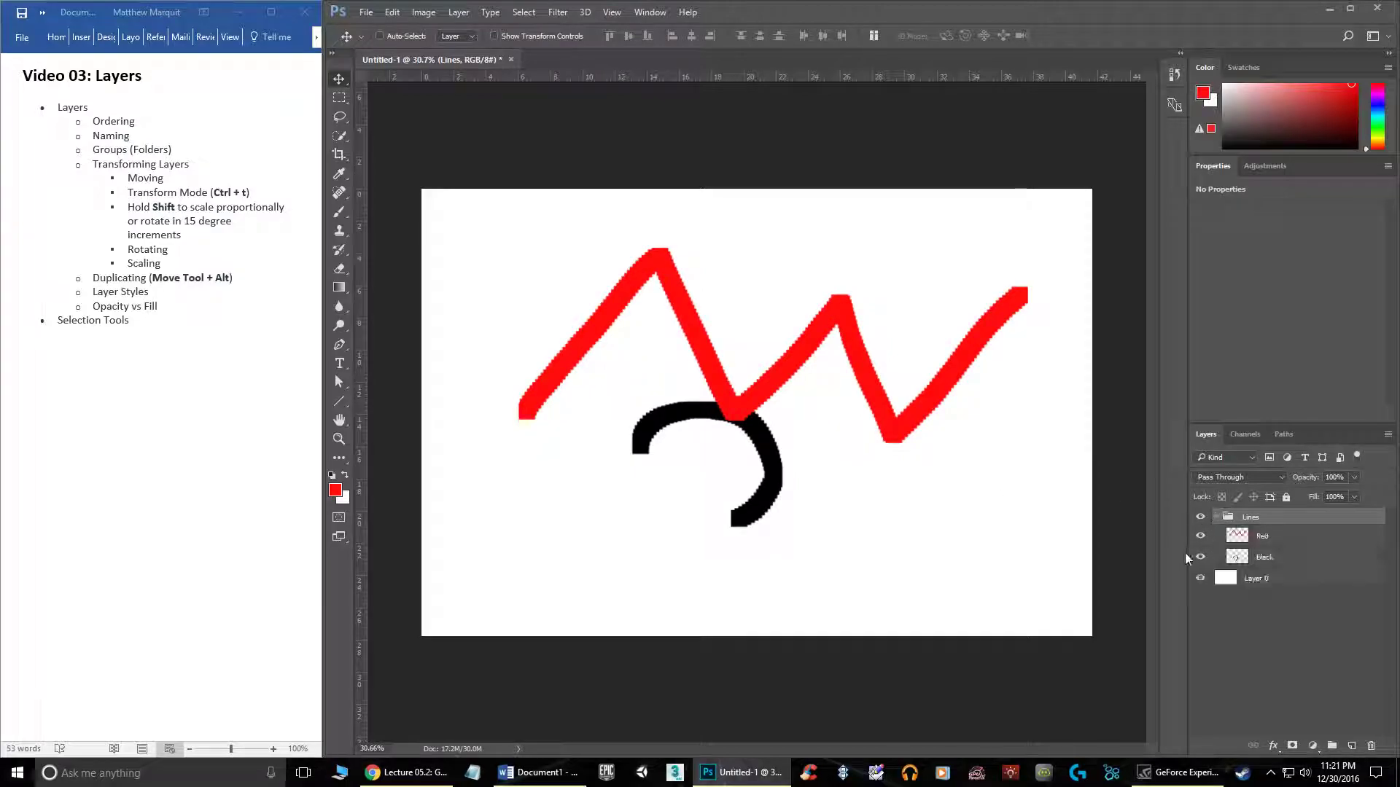
click(1295, 538)
drag(832, 415, 827, 444)
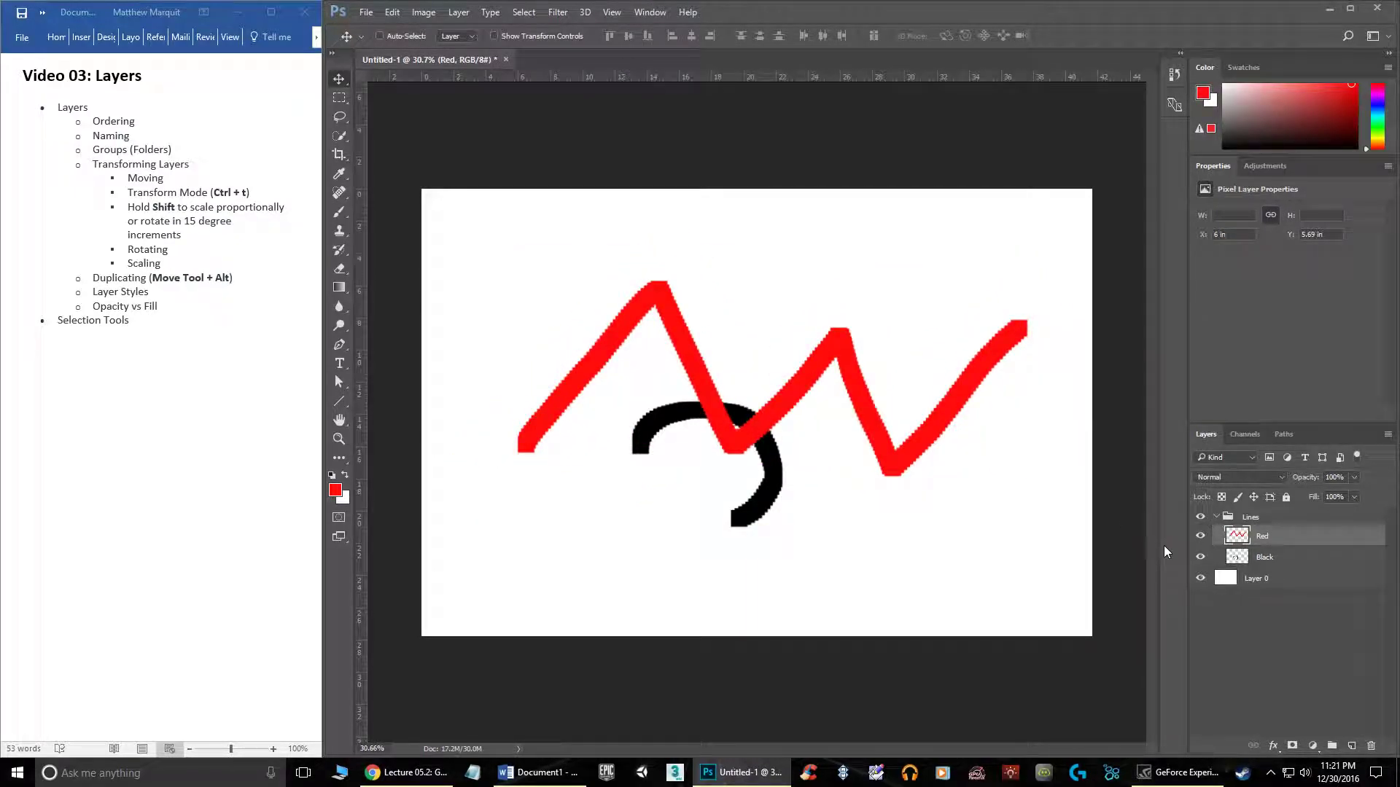
Step: Toggle visibility of Lines, Red and Black, ending with all visible and the group collapsed
click(1200, 518)
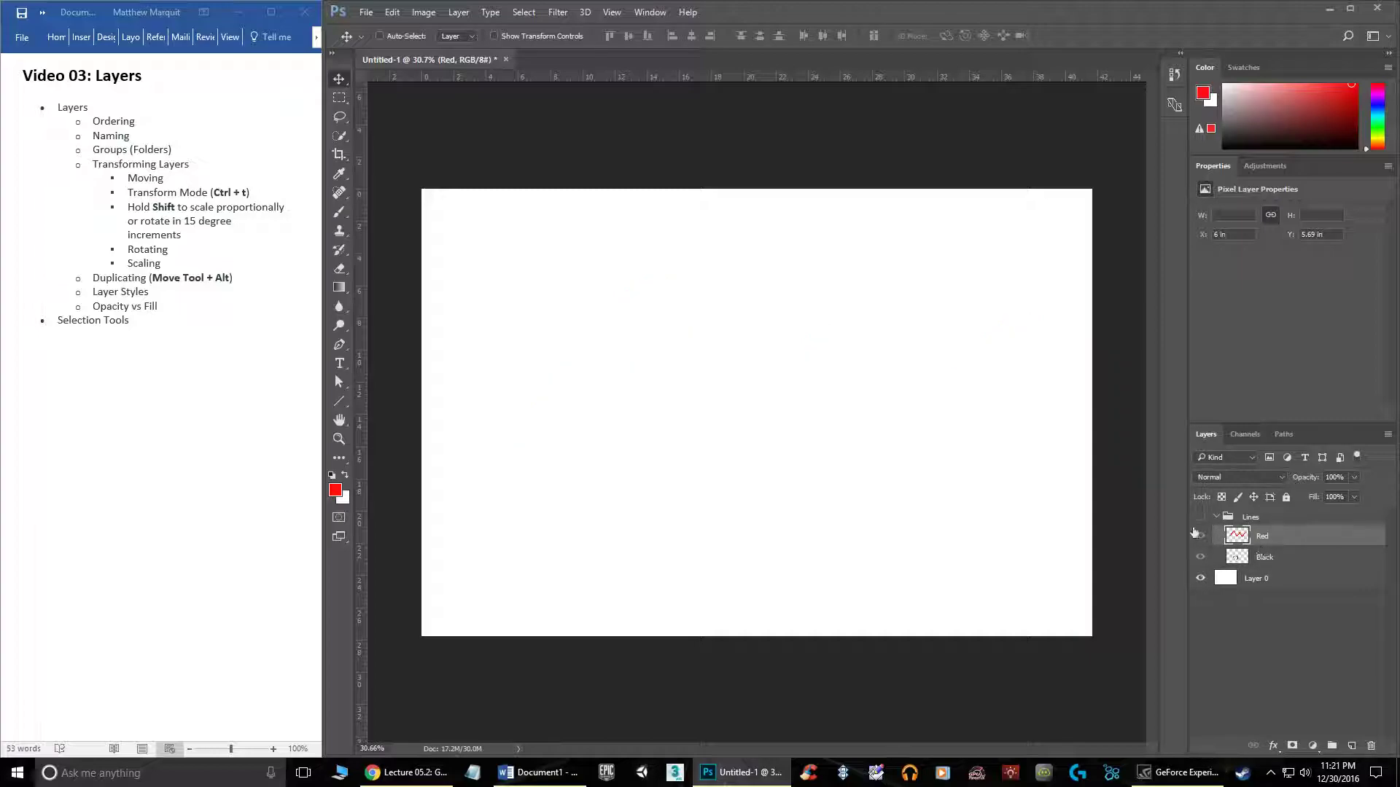
click(1200, 517)
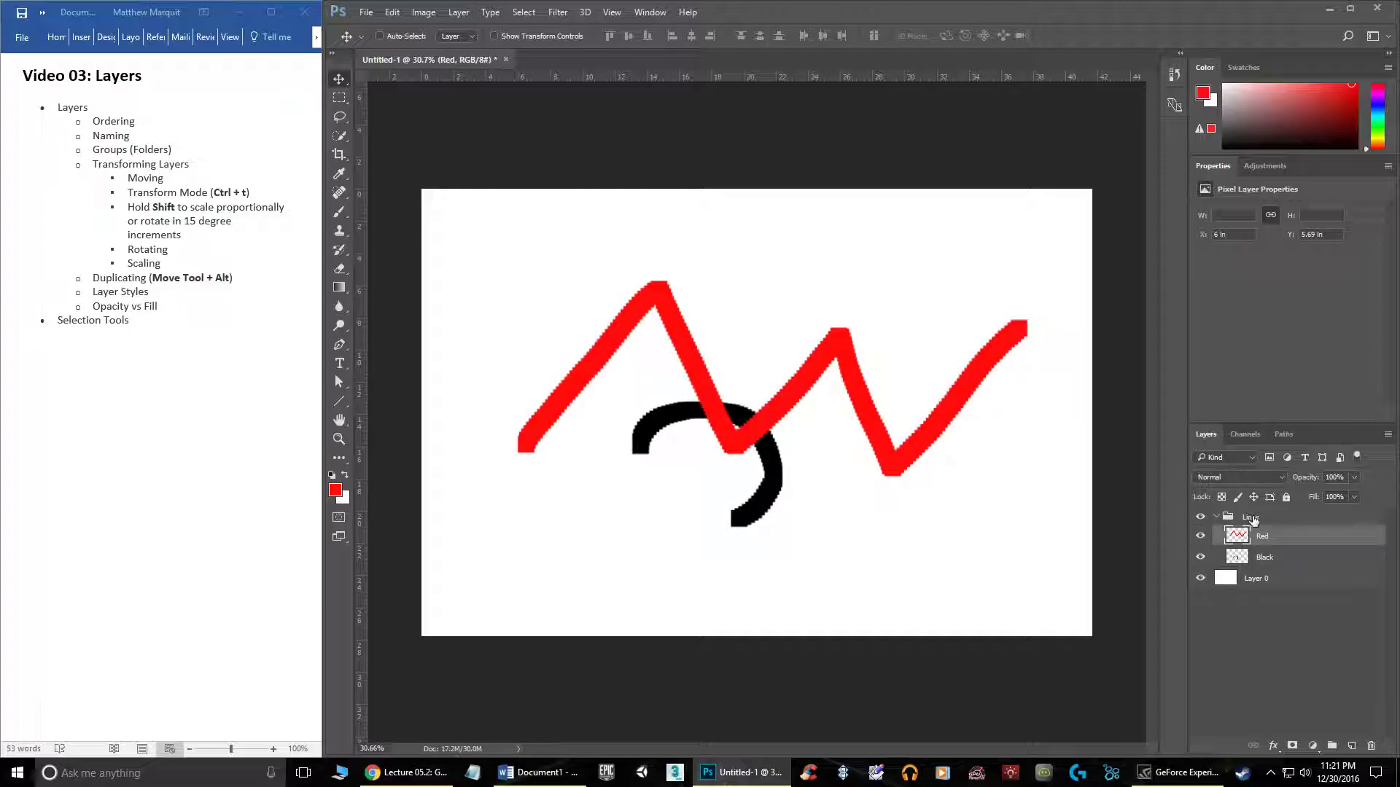
click(1201, 537)
click(1200, 557)
click(1200, 557)
click(1201, 536)
click(1201, 557)
click(1201, 536)
click(1201, 557)
click(1201, 537)
click(1219, 521)
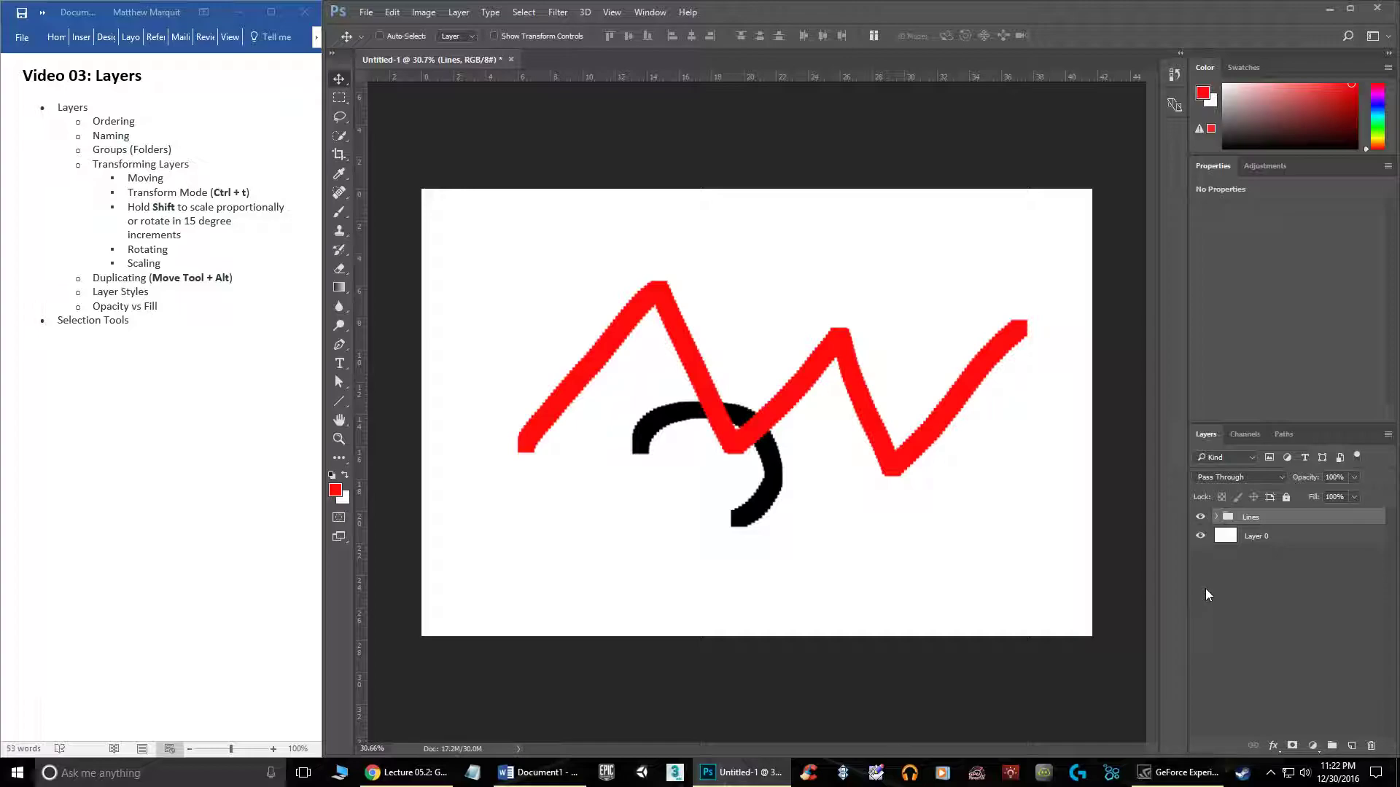
Step: Select the Red layer in the expanded group and shift the zigzag slightly across the arc
click(1224, 580)
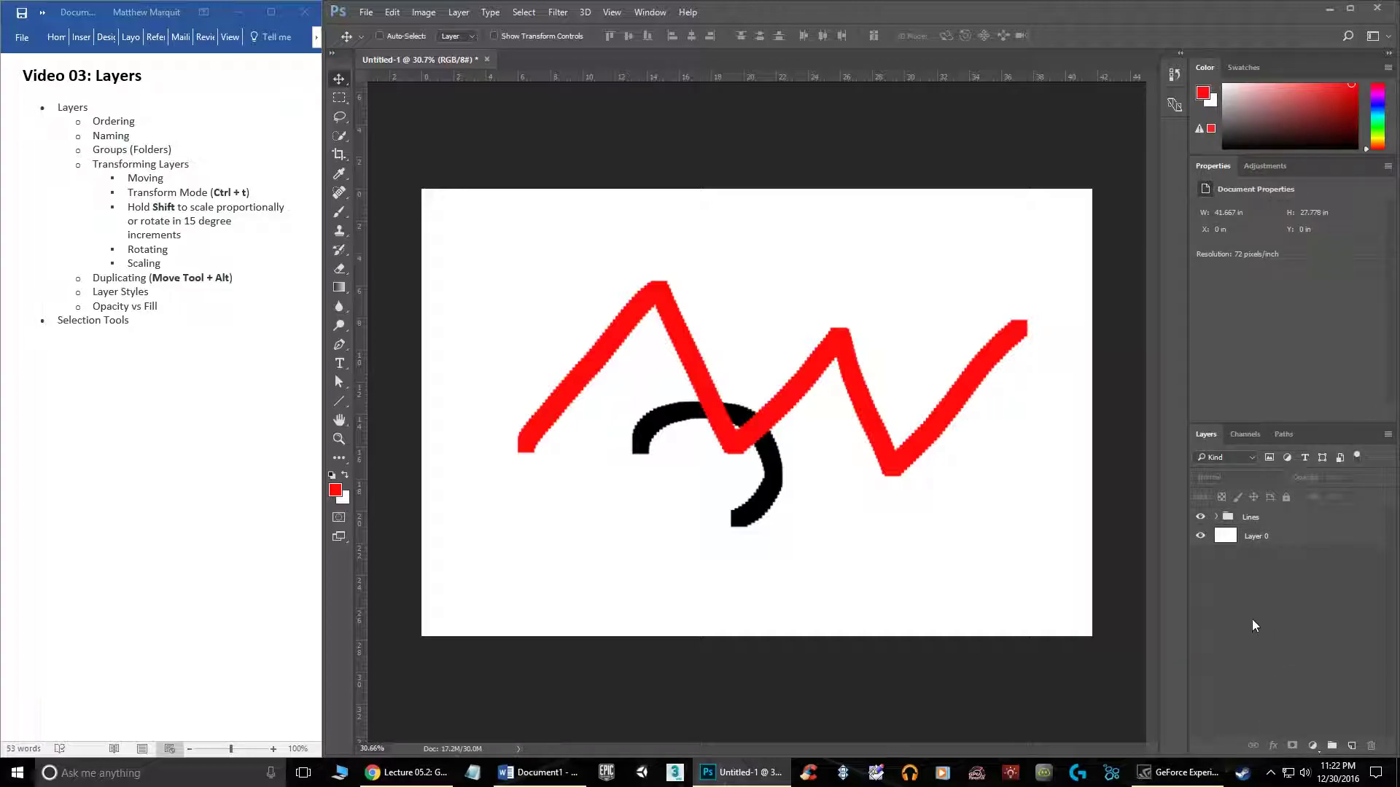
click(1218, 519)
click(1265, 537)
mouse_move(869, 455)
mouse_down()
mouse_move(879, 479)
mouse_move(858, 446)
mouse_up()
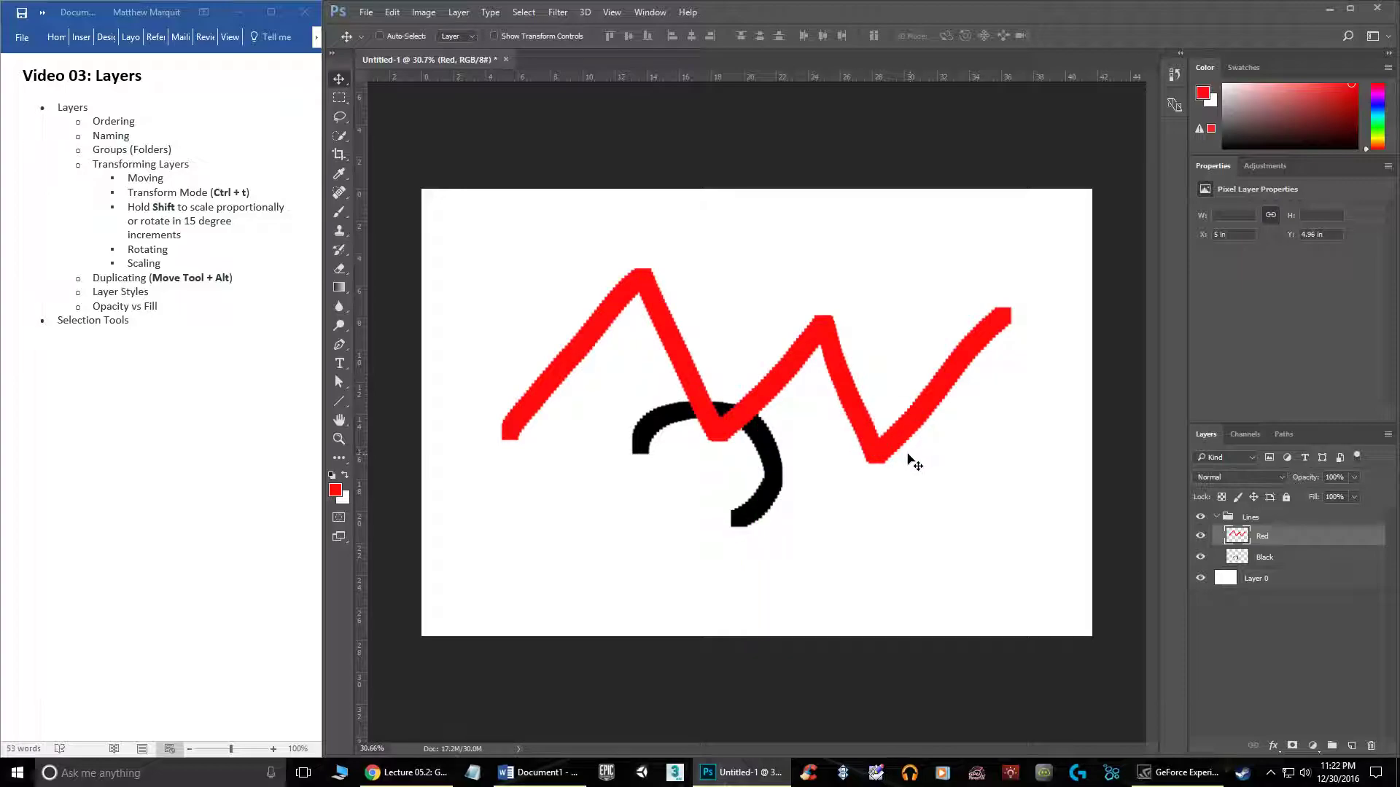
Step: Free-transform the red zigzag and rotate it, entering a 90° angle
key(ctrl+t)
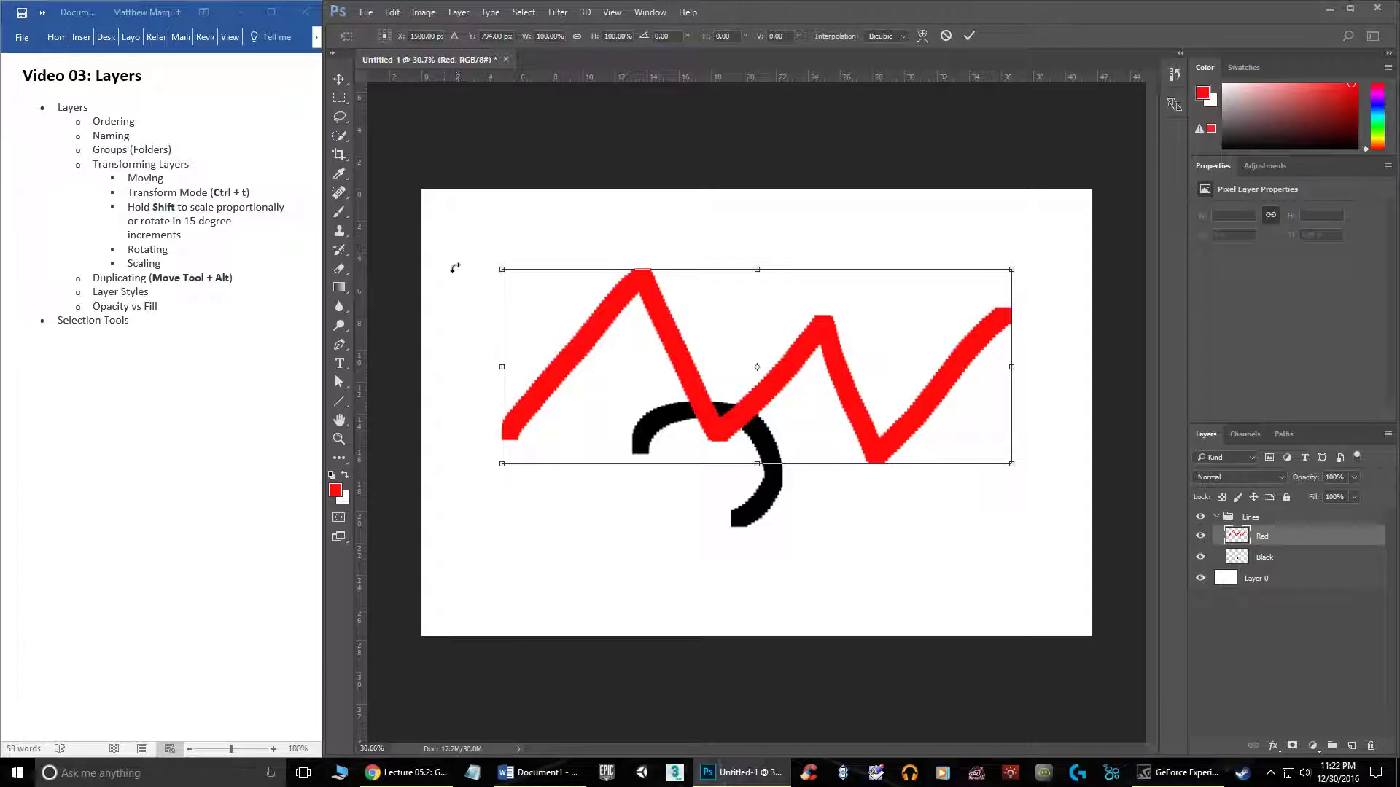
drag(1044, 519, 970, 454)
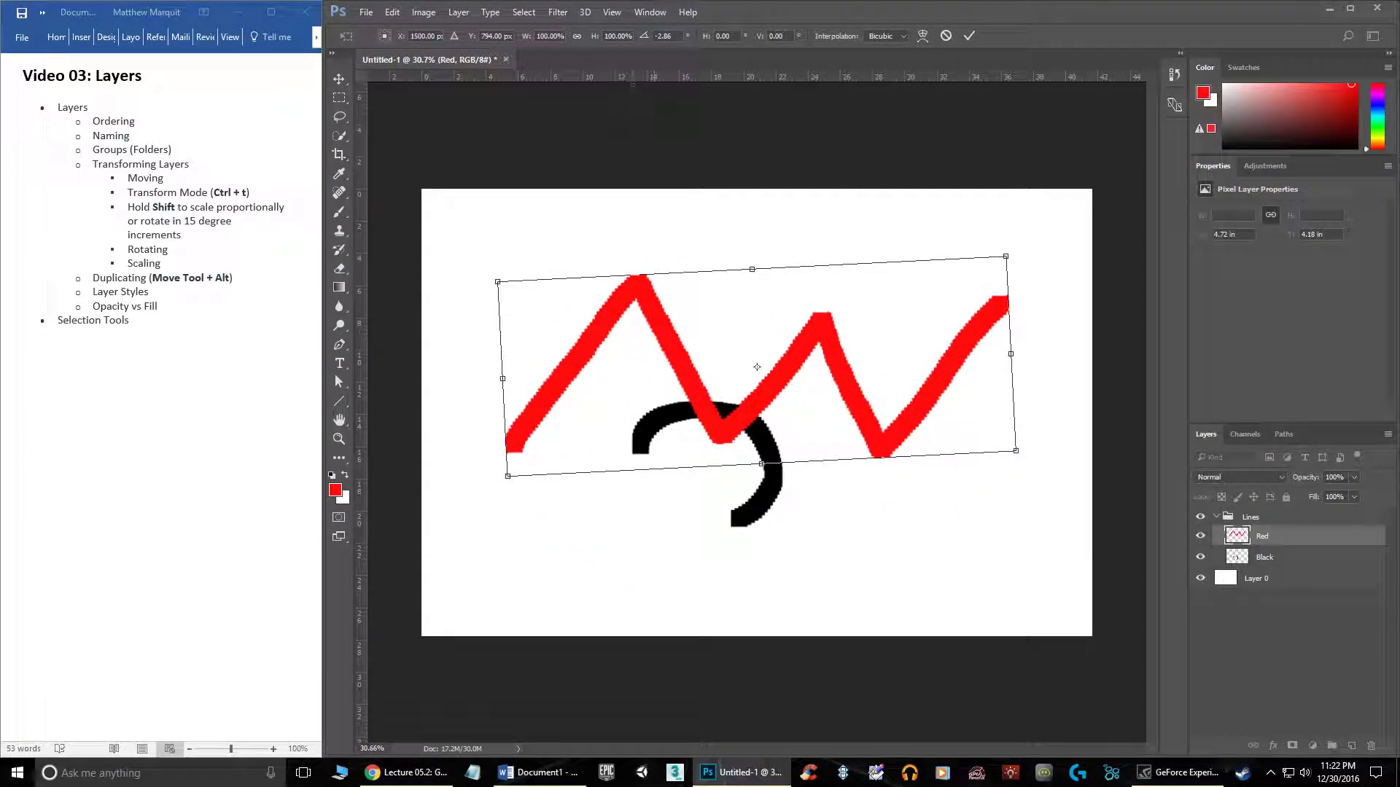
click(664, 36)
text(90)
key(Return)
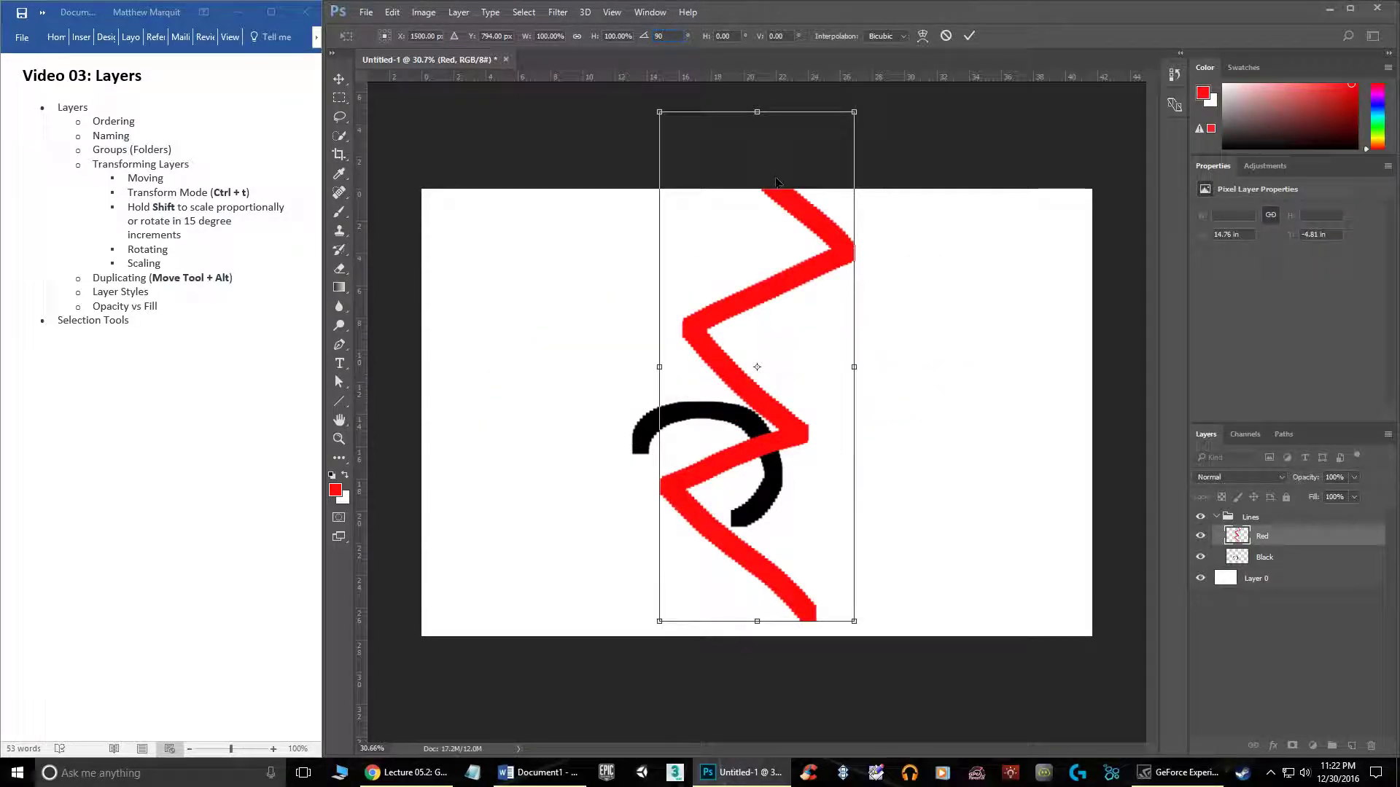
Step: Trial-rotate and rescale the zigzag, cancel with Esc, then restart the transform with 15° rotation steps
drag(648, 153, 579, 460)
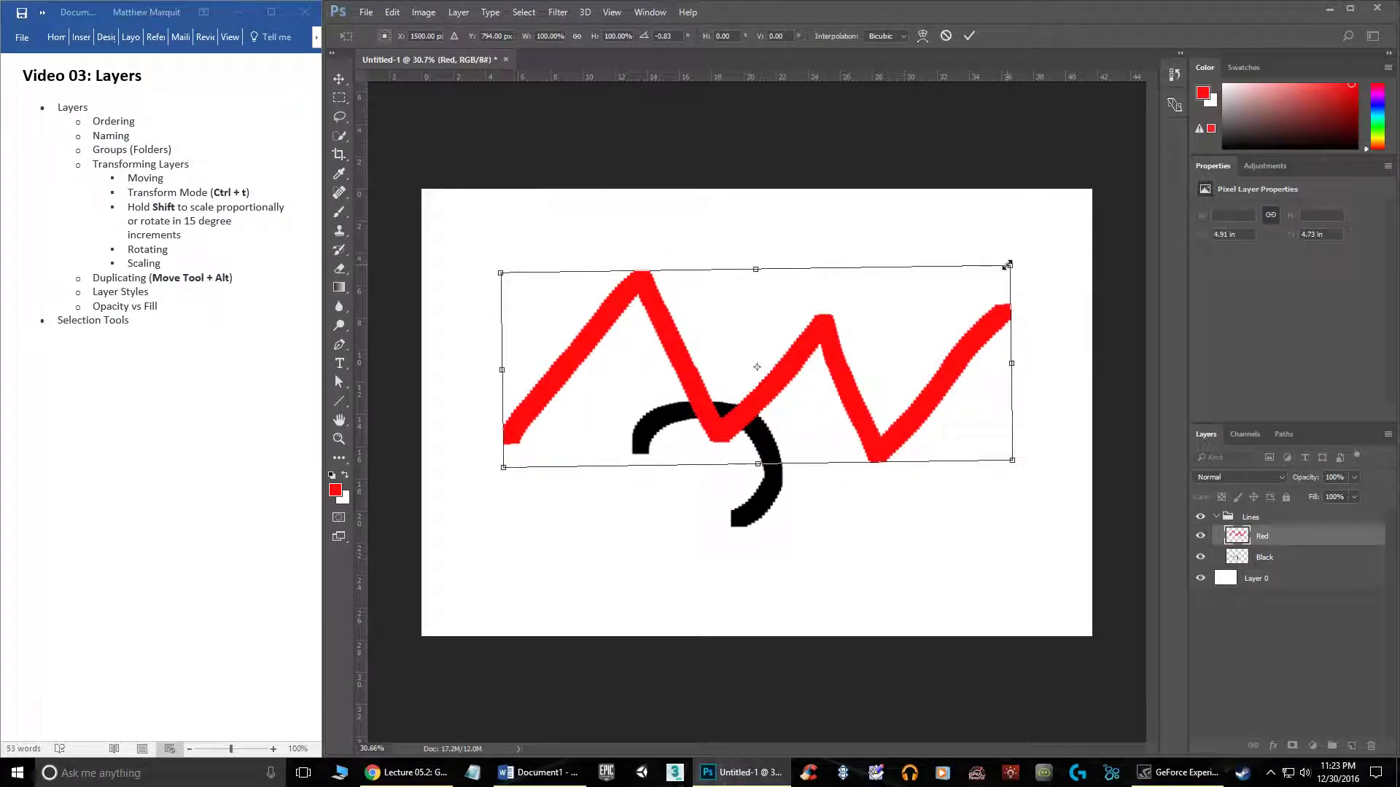
drag(1008, 265, 812, 234)
drag(819, 351, 970, 350)
mouse_move(972, 460)
mouse_down()
mouse_move(940, 437)
mouse_move(929, 490)
mouse_move(807, 375)
mouse_move(1028, 393)
mouse_move(822, 462)
mouse_move(875, 400)
mouse_move(741, 340)
mouse_move(924, 469)
mouse_move(771, 413)
mouse_move(1003, 491)
mouse_move(900, 462)
mouse_move(788, 406)
mouse_move(810, 428)
mouse_move(969, 469)
mouse_move(776, 400)
mouse_move(990, 467)
mouse_up()
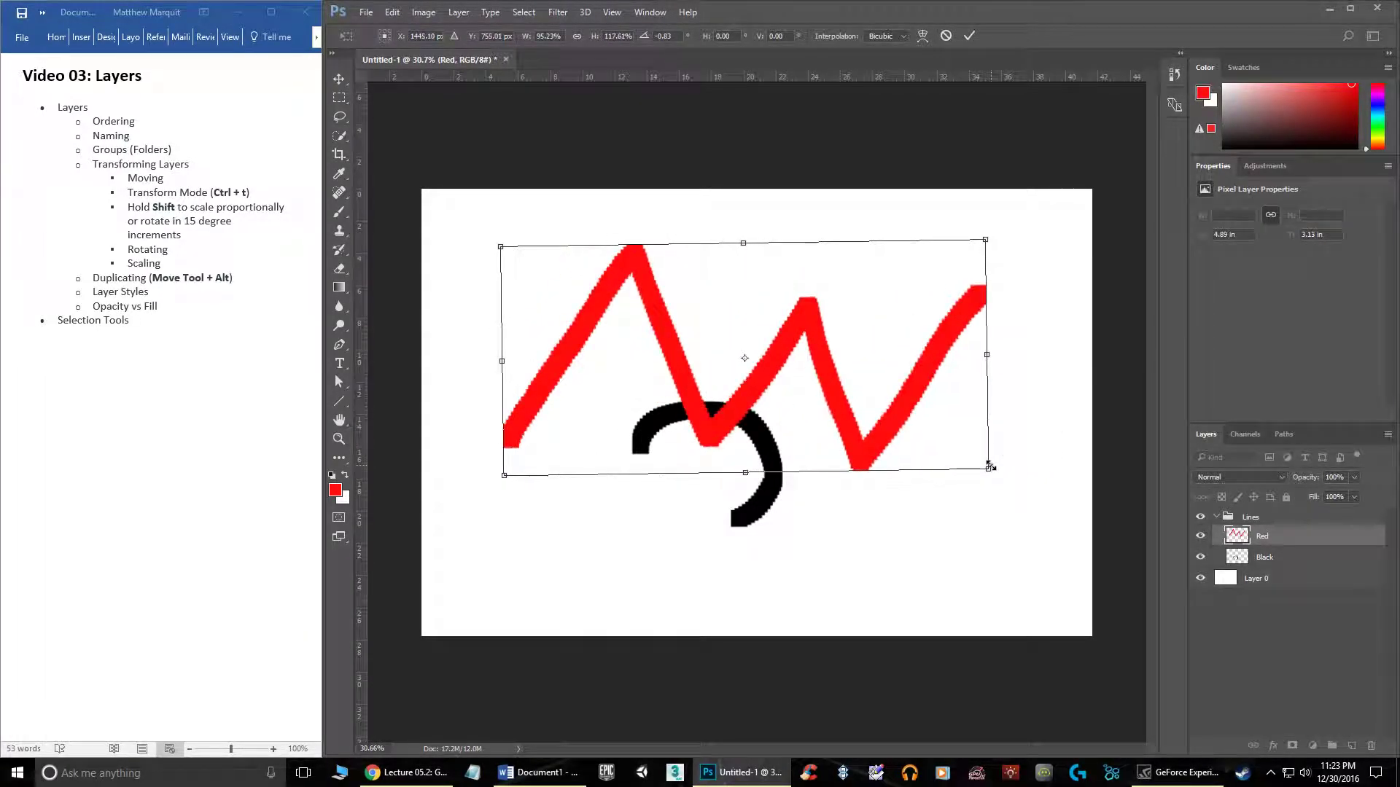
key(Escape)
key(ctrl+t)
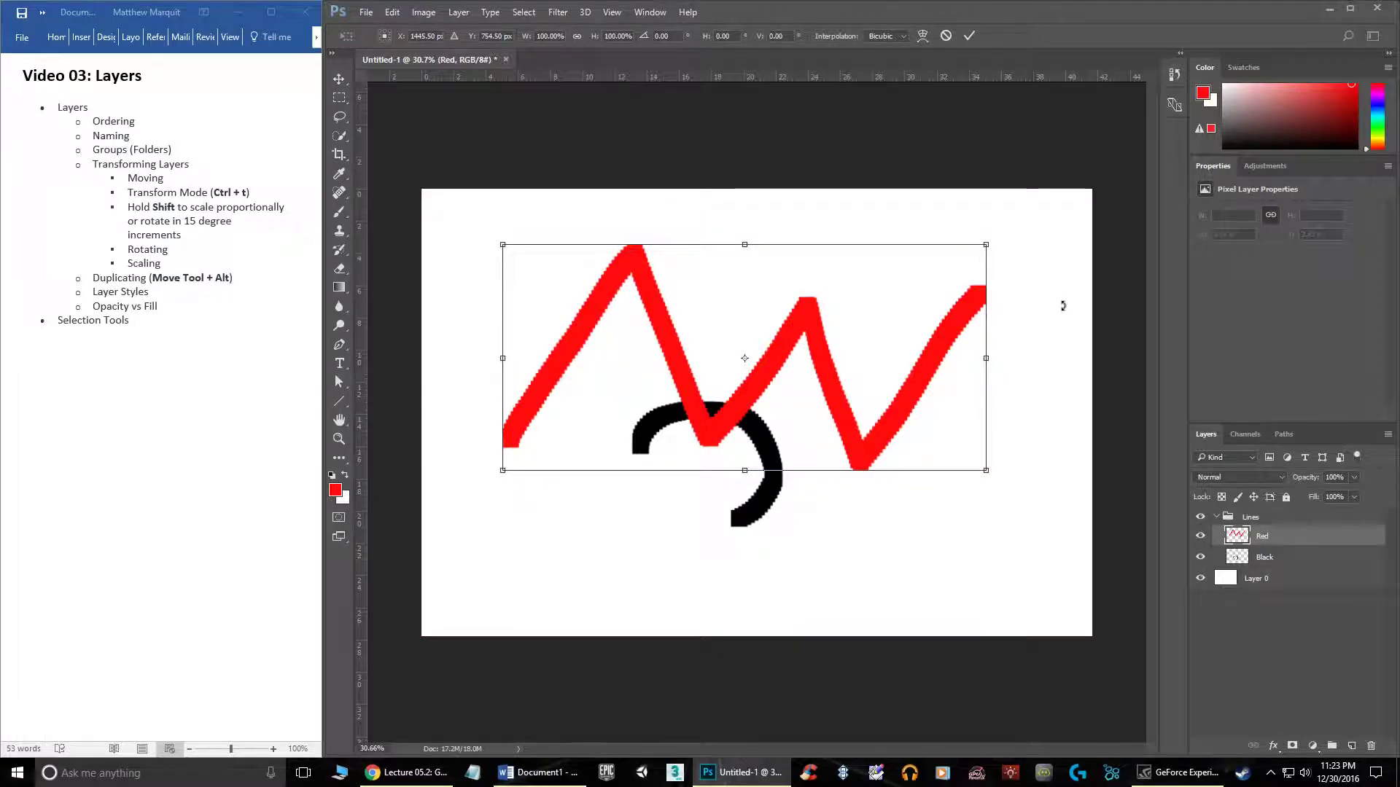
drag(997, 224, 940, 274)
Step: Apply the transform, move the zigzag to about X 6.94 in, Y 1.01 in, and select Black
key(v)
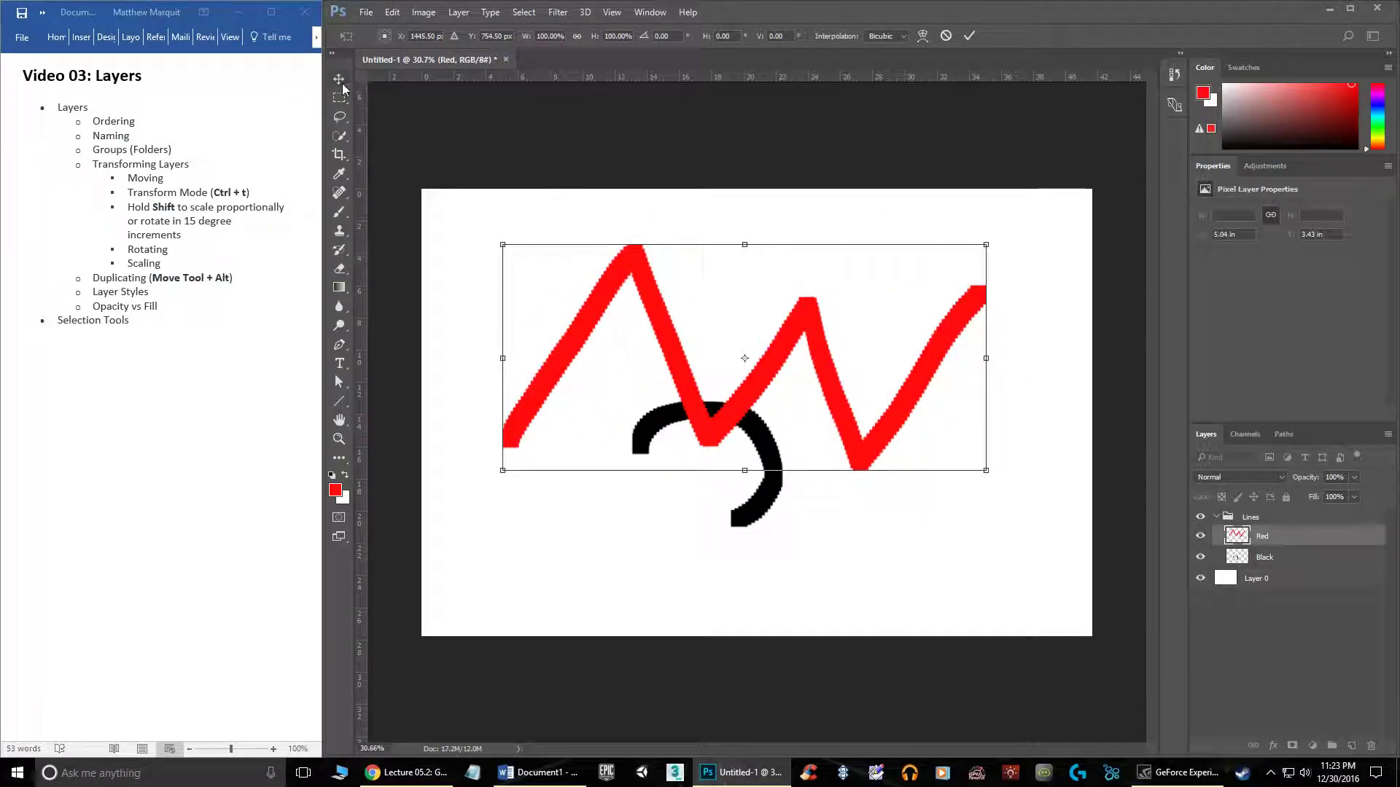
click(804, 292)
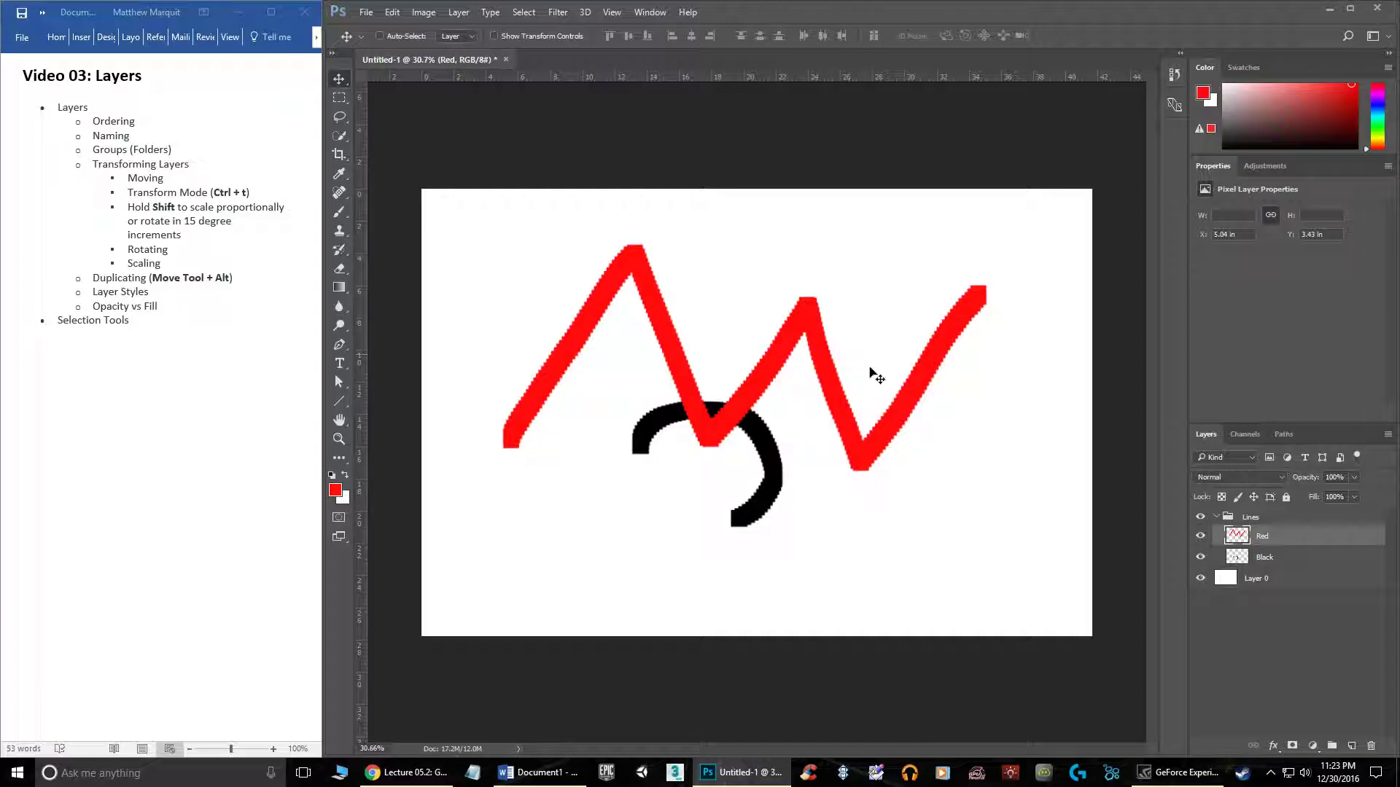
drag(787, 357, 833, 540)
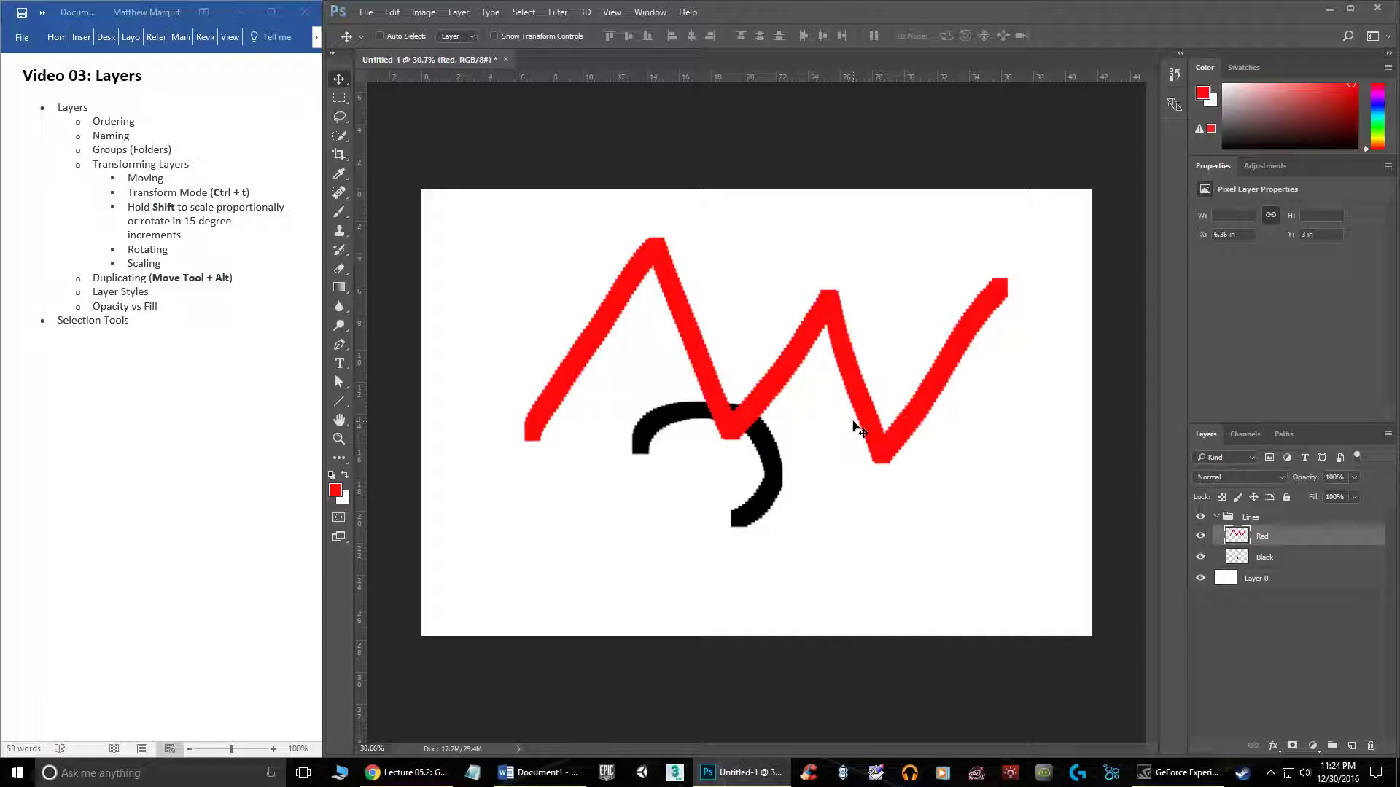
drag(806, 363, 820, 334)
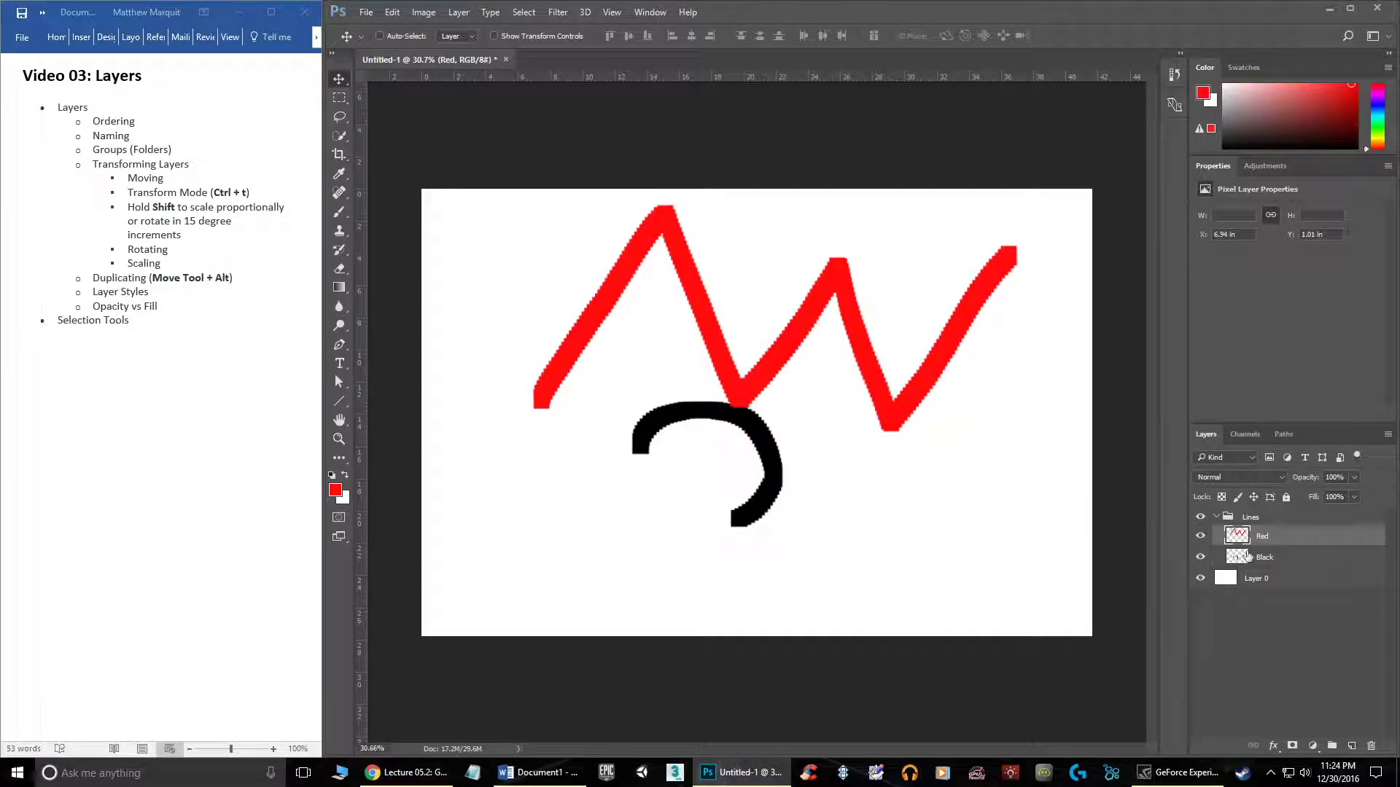
click(1295, 559)
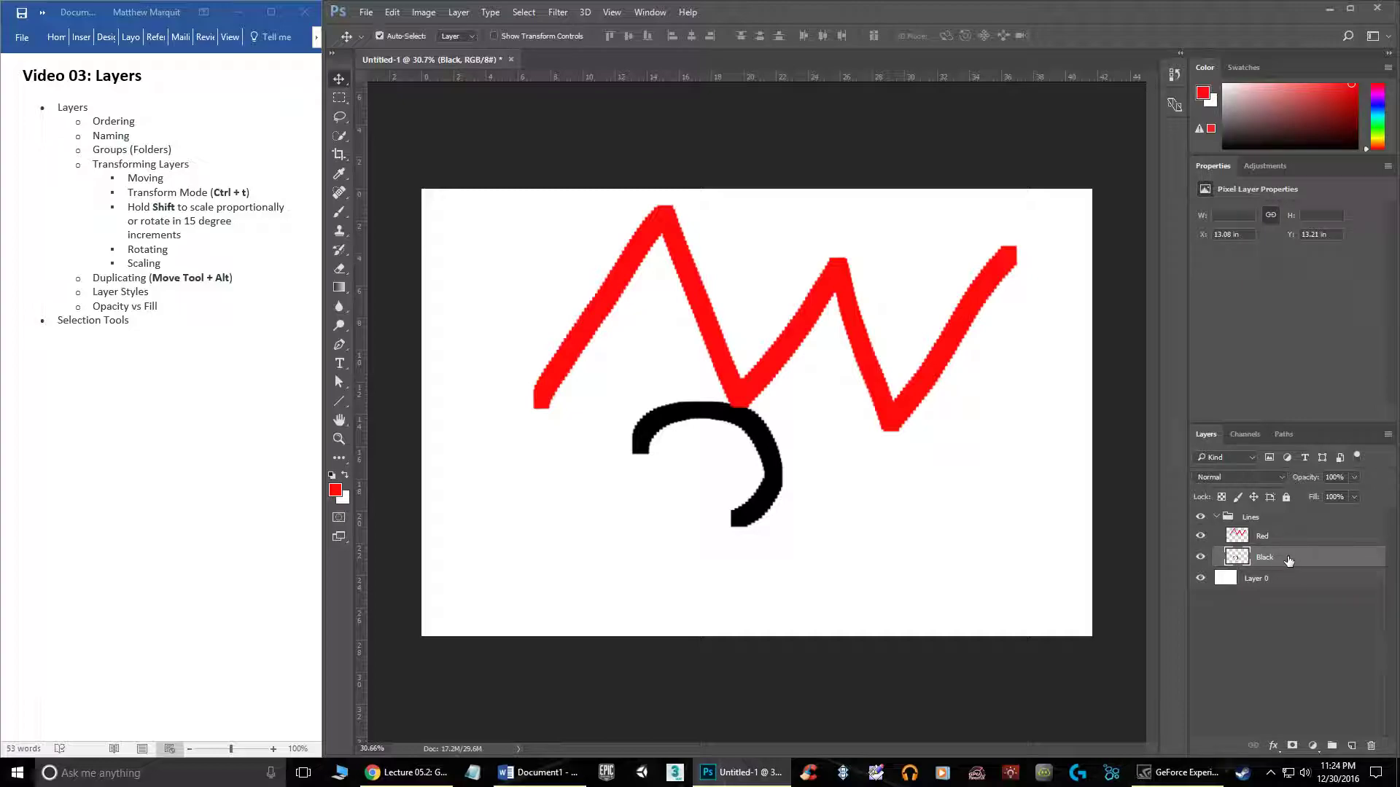
Step: Duplicate the Black arc layer repeatedly and drag each copy right, down and left below the zigzag
key(ctrl+j)
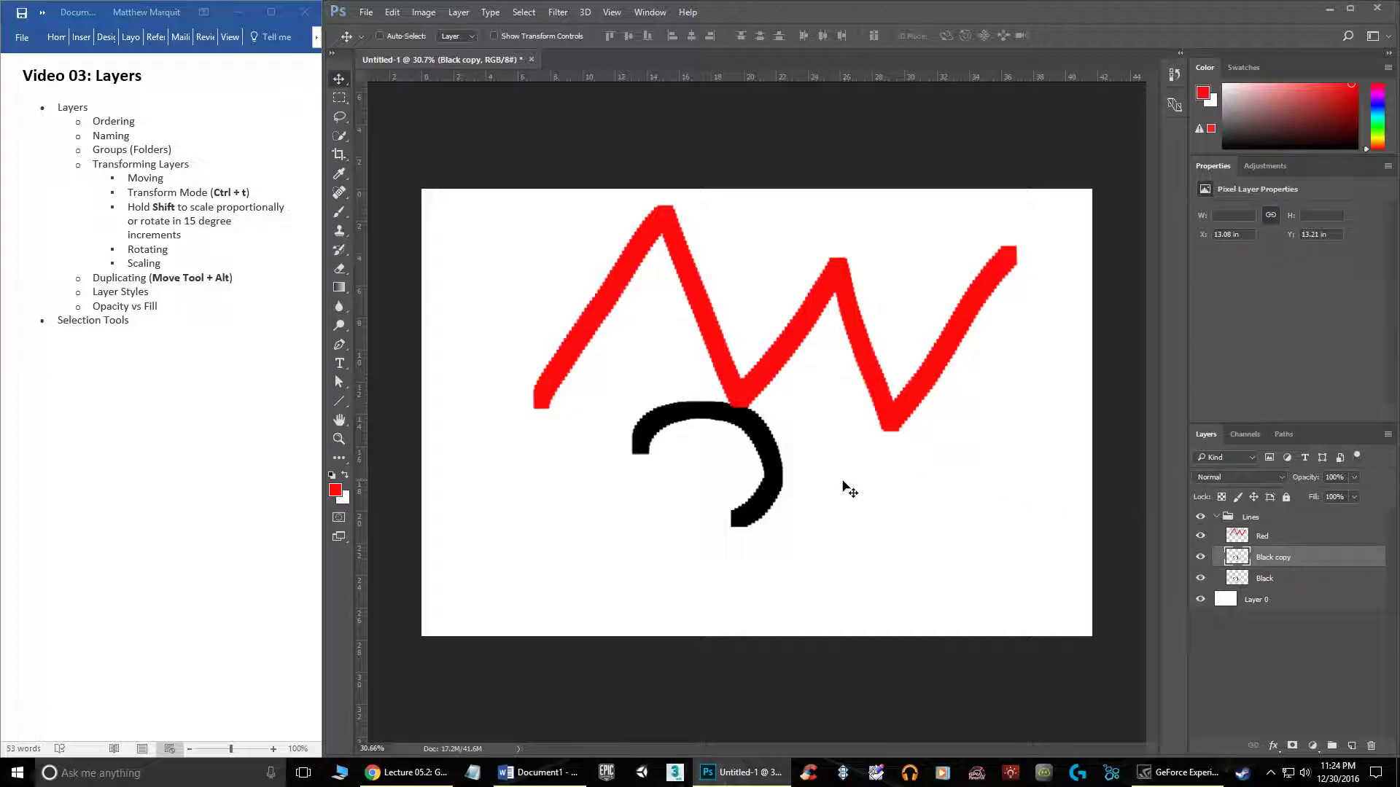
drag(849, 490, 981, 516)
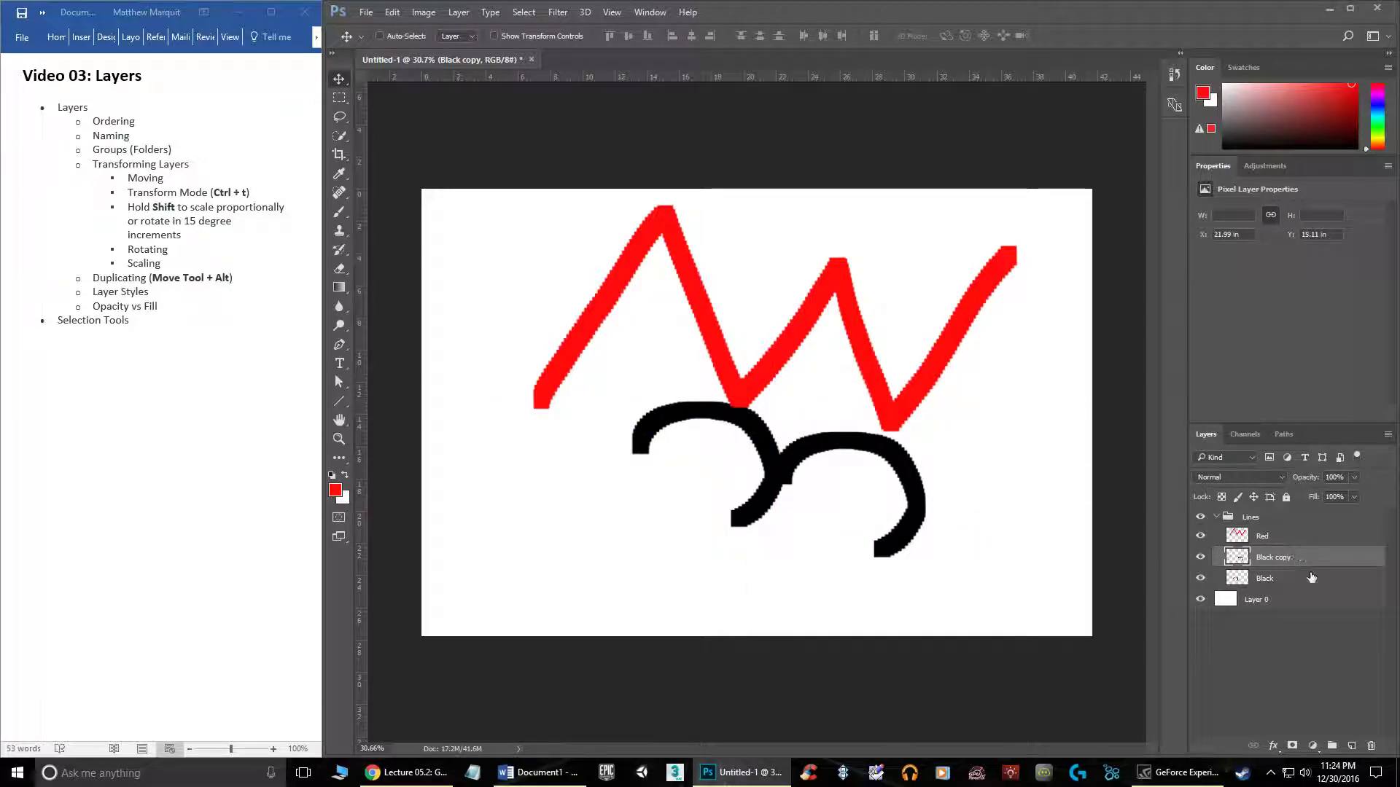
drag(1297, 557, 1351, 745)
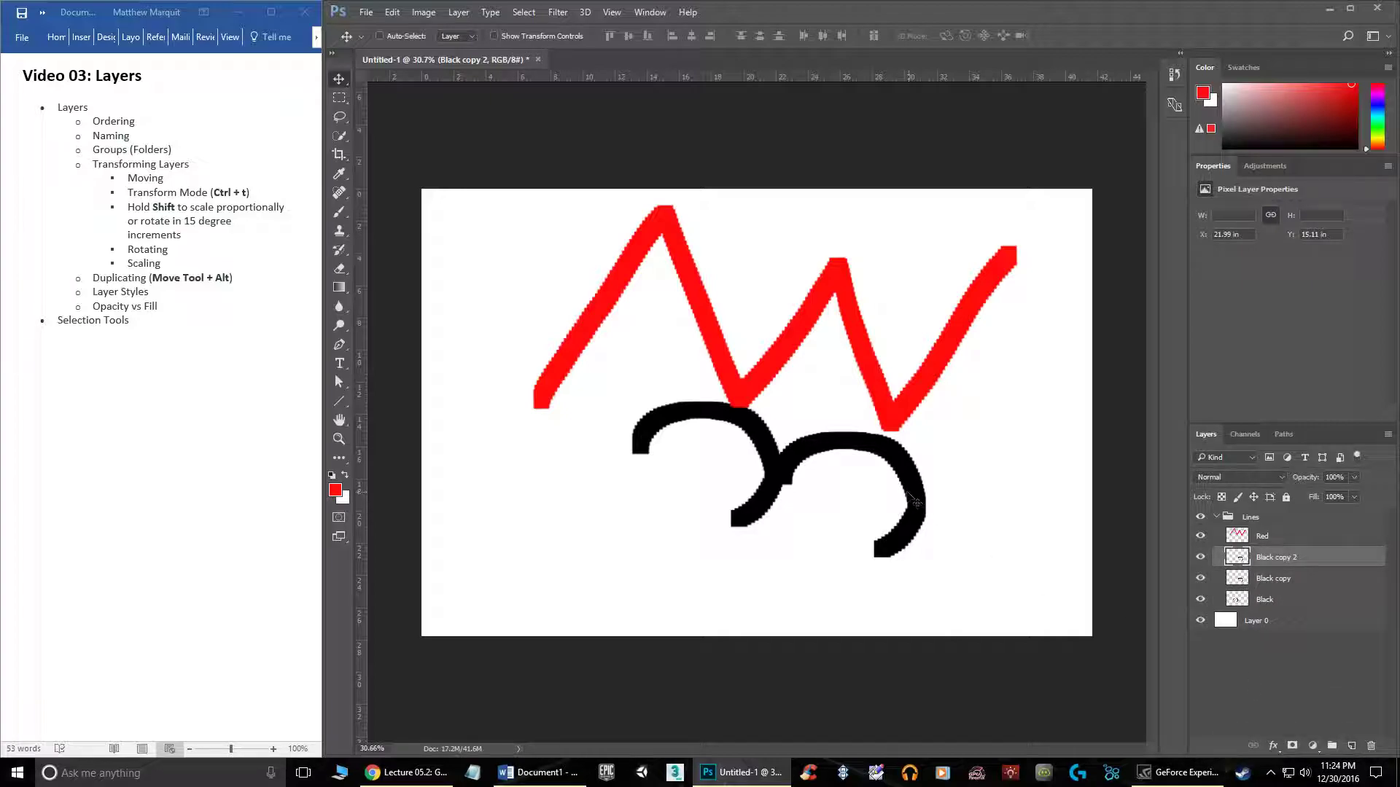
drag(891, 476, 1015, 474)
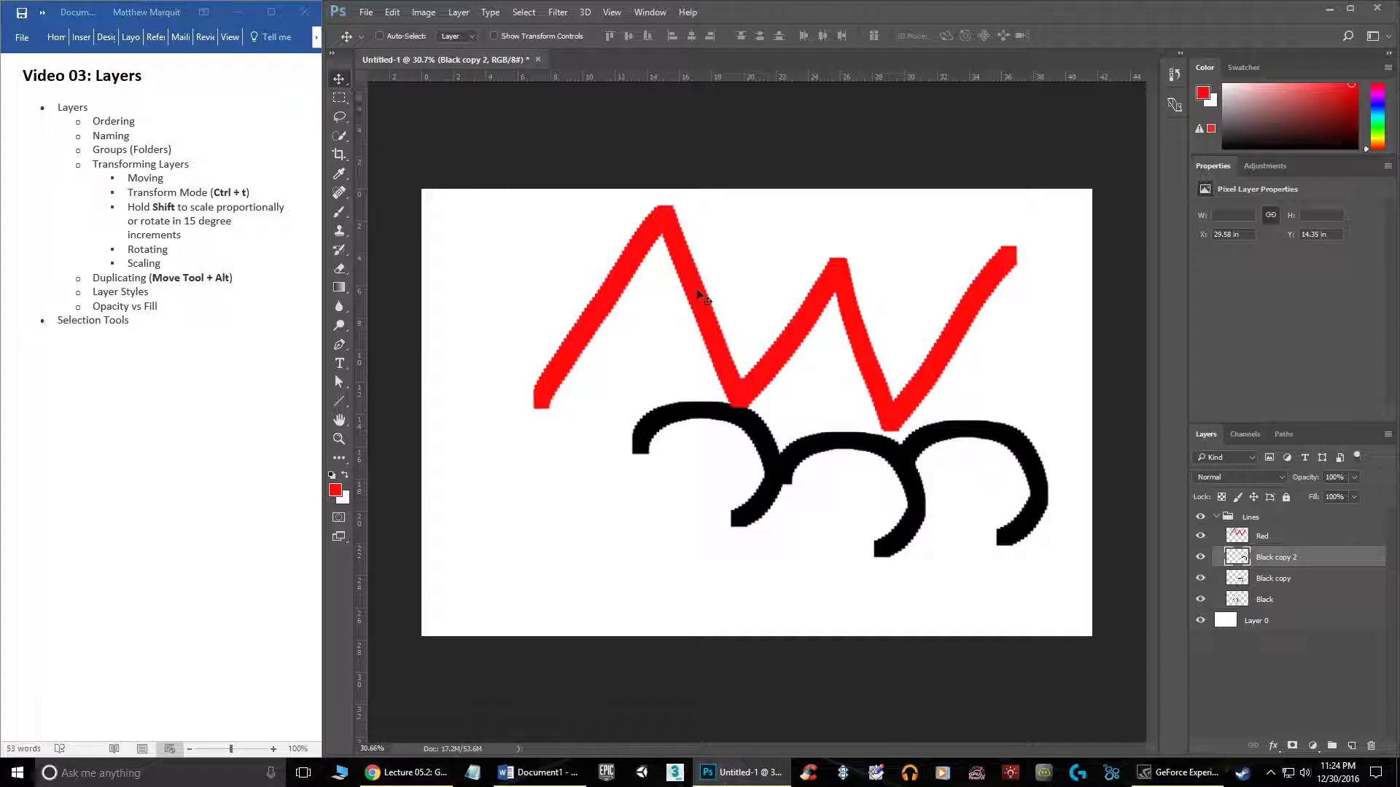
drag(1000, 484, 712, 572)
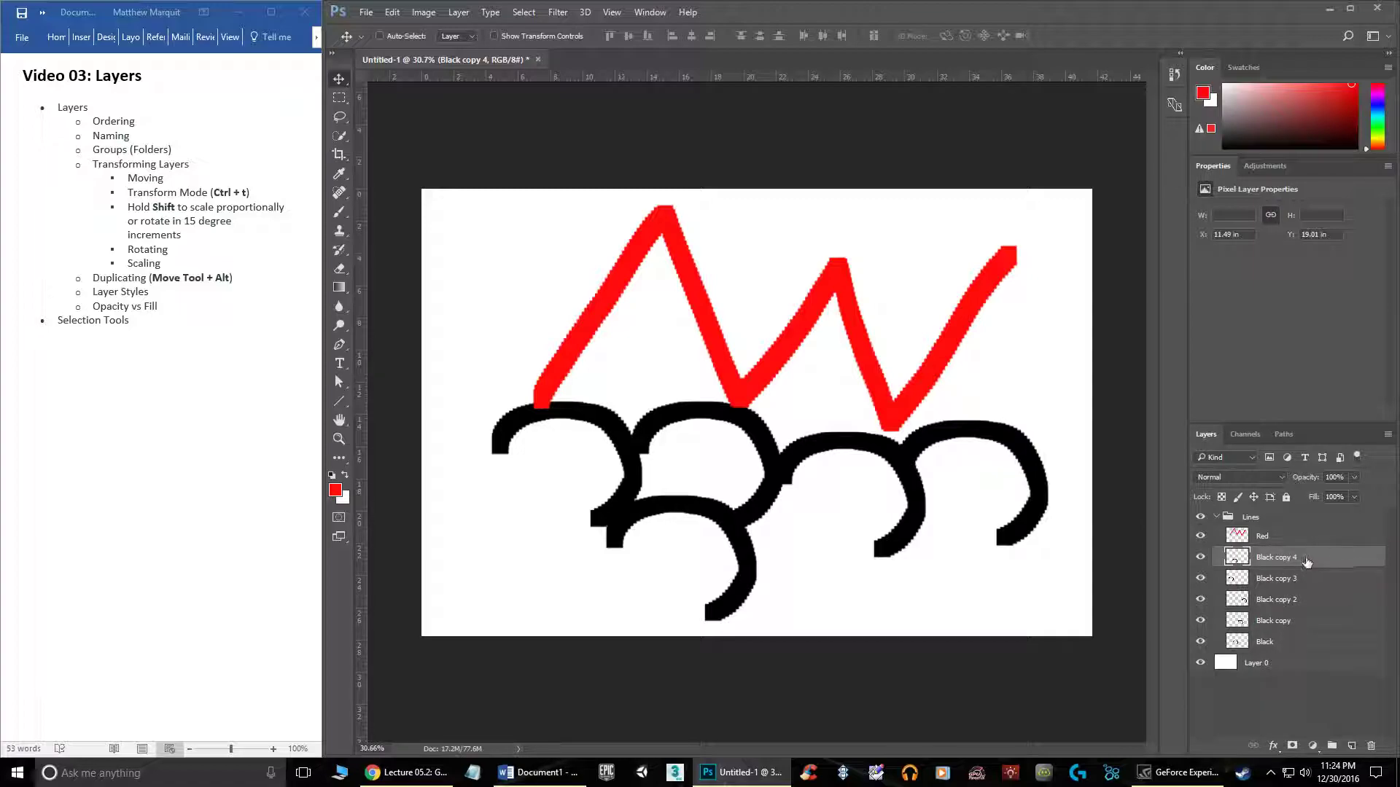
Step: Merge the five Black arc layers into Black copy 4, nudge it into place, and hide it
shift+click(1303, 645)
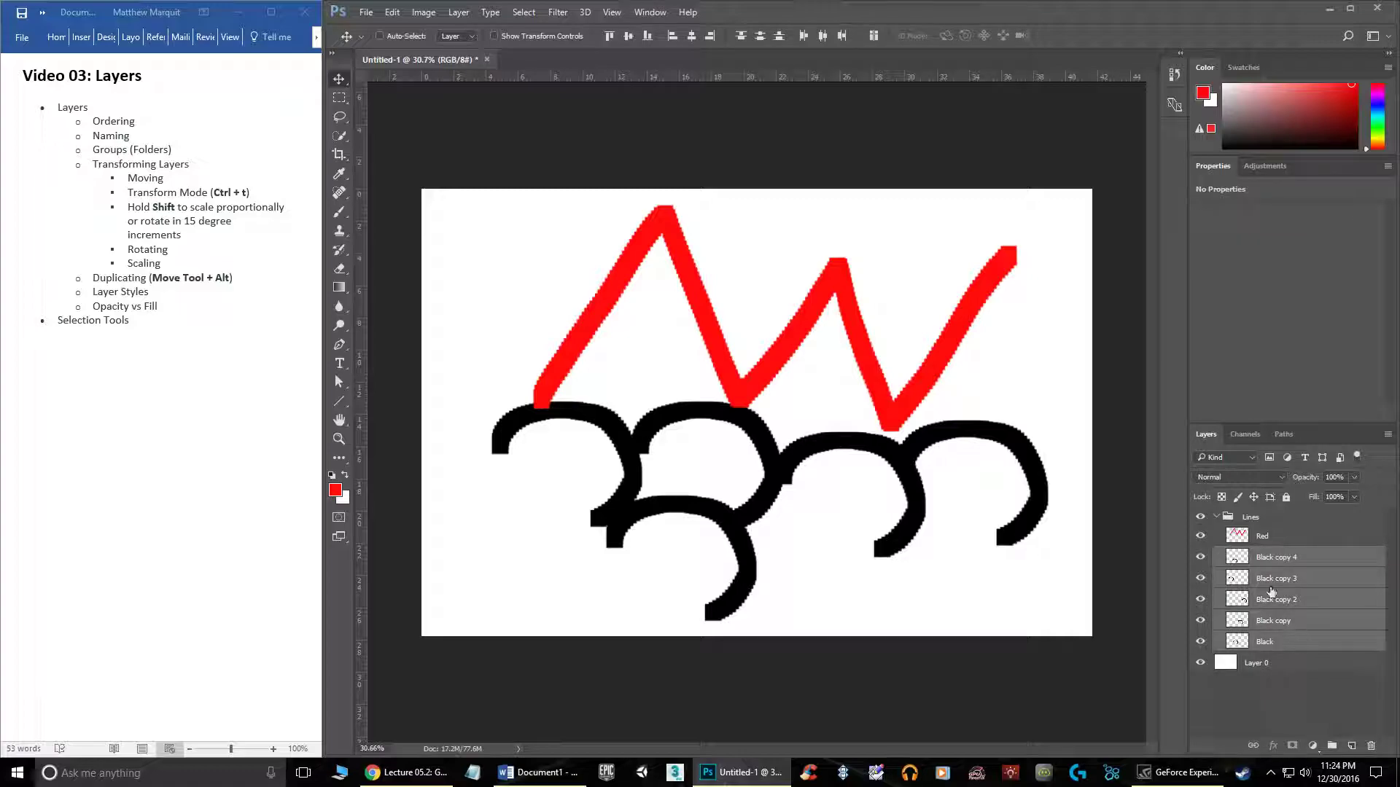
key(ctrl)
right_click(1305, 579)
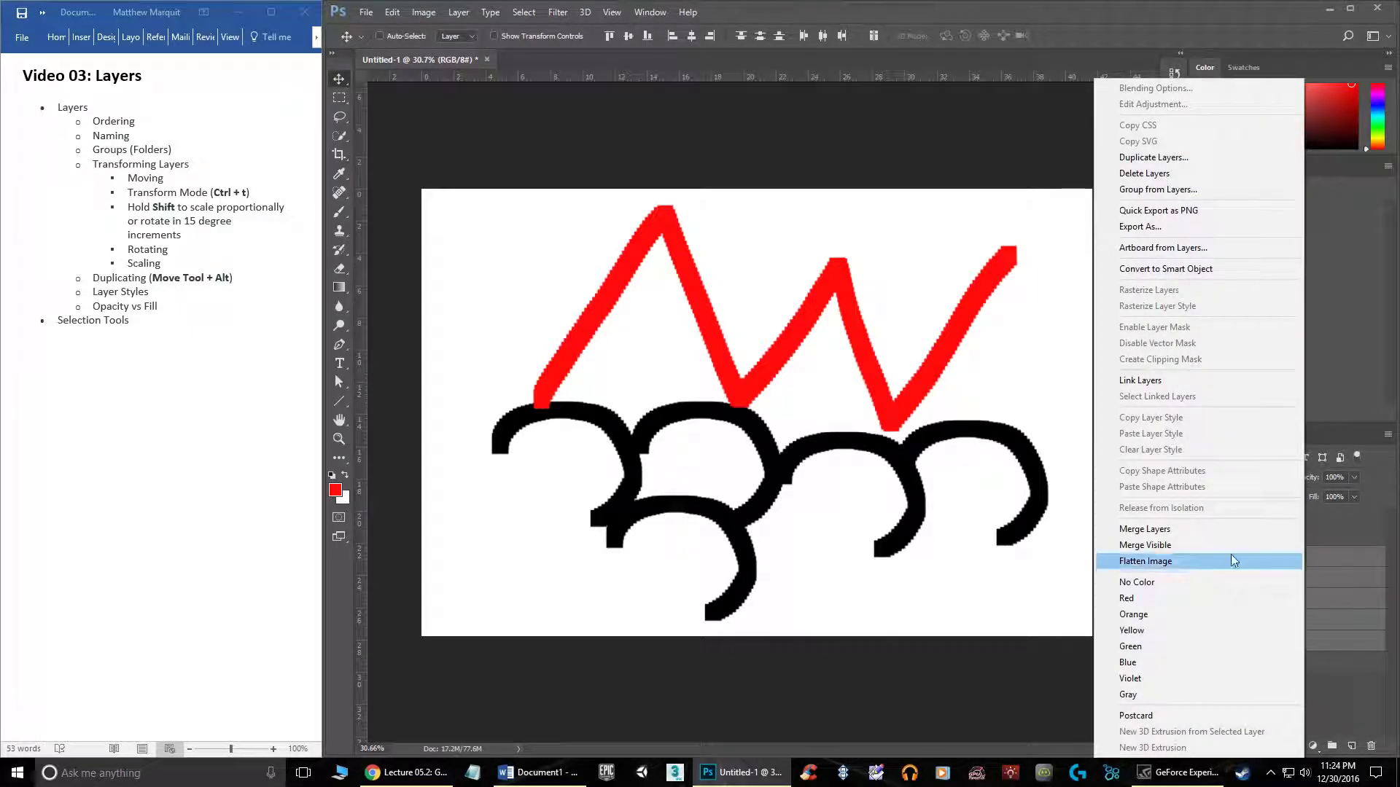
click(1160, 530)
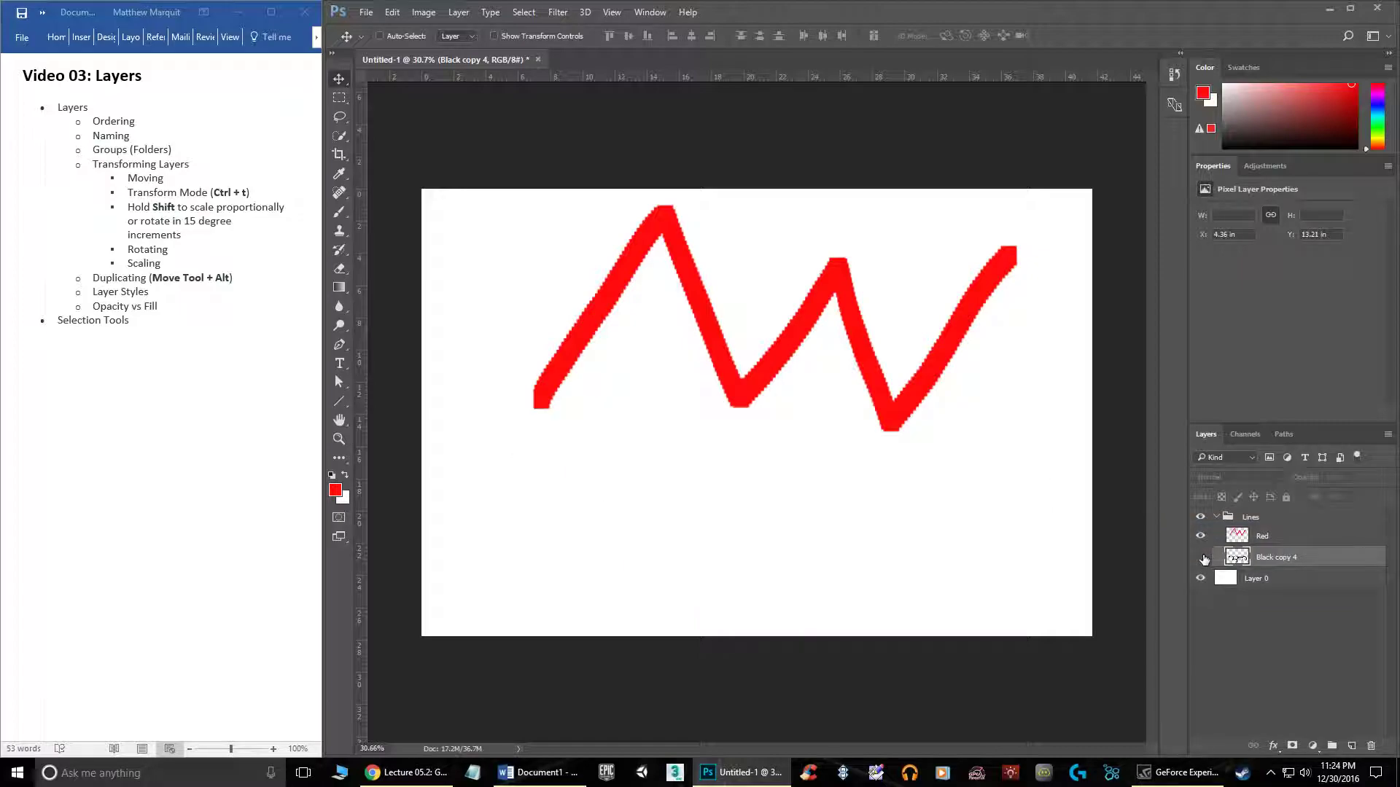
drag(776, 485, 844, 542)
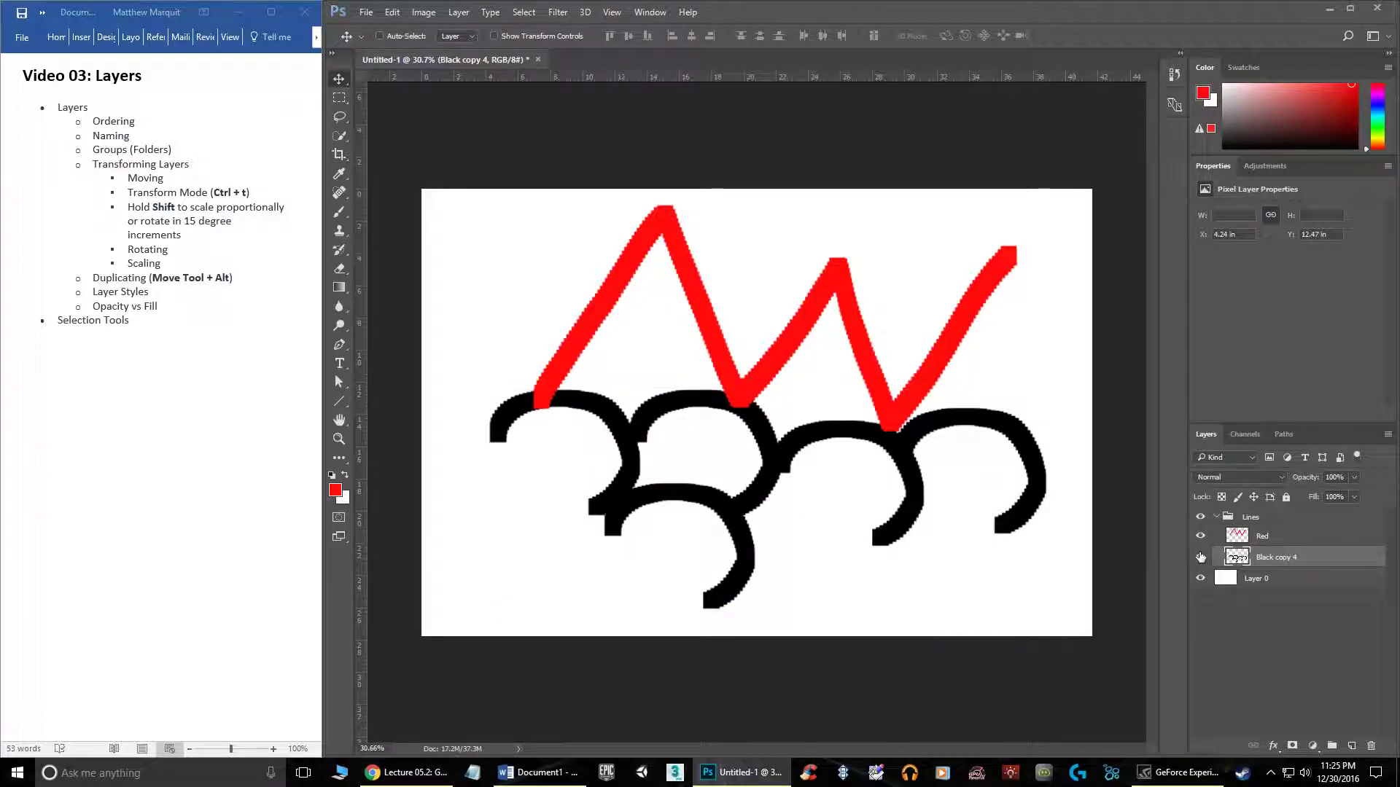
click(1200, 557)
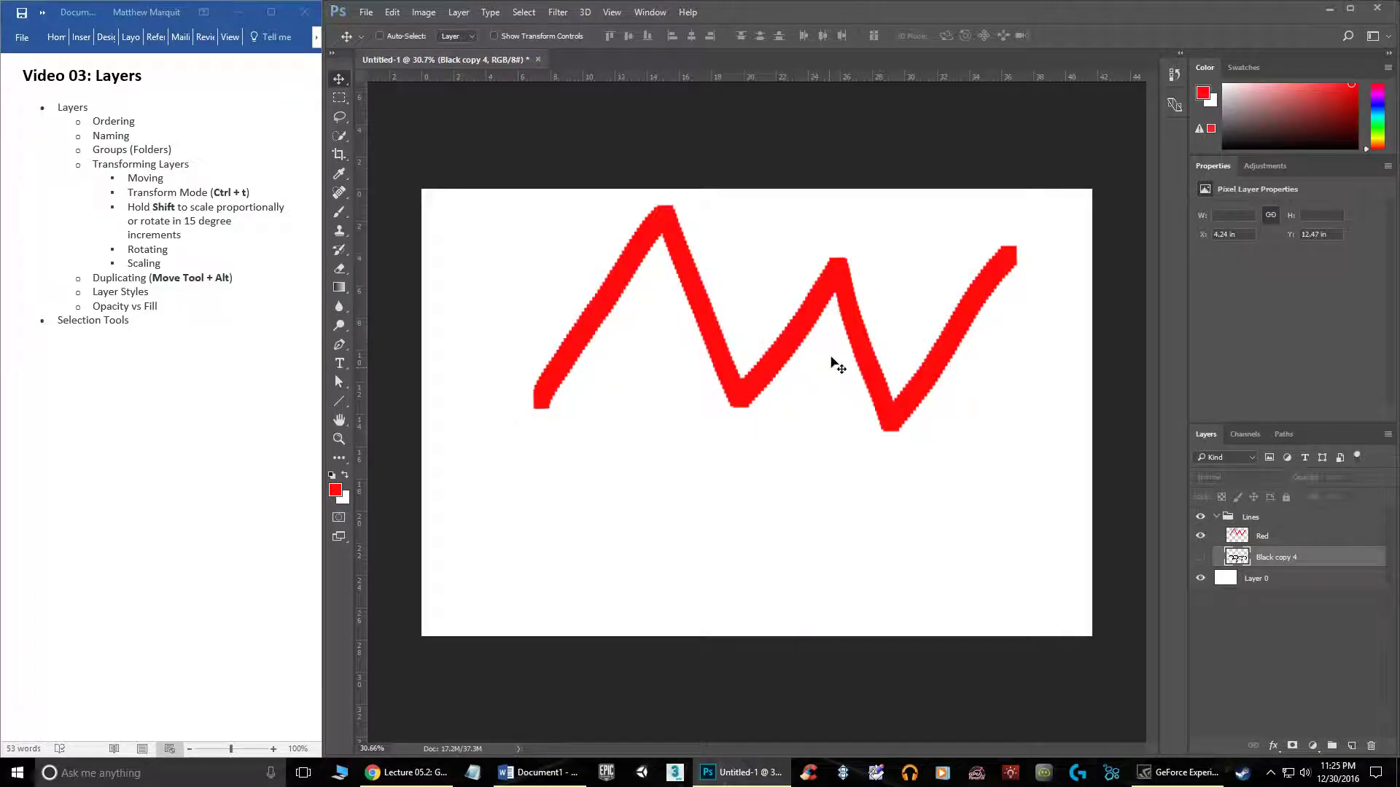
Step: Select the Red layer and shift the red zigzag down and left
click(1290, 537)
drag(852, 342, 837, 447)
scroll(831, 441, up, 3)
scroll(830, 439, up, 1)
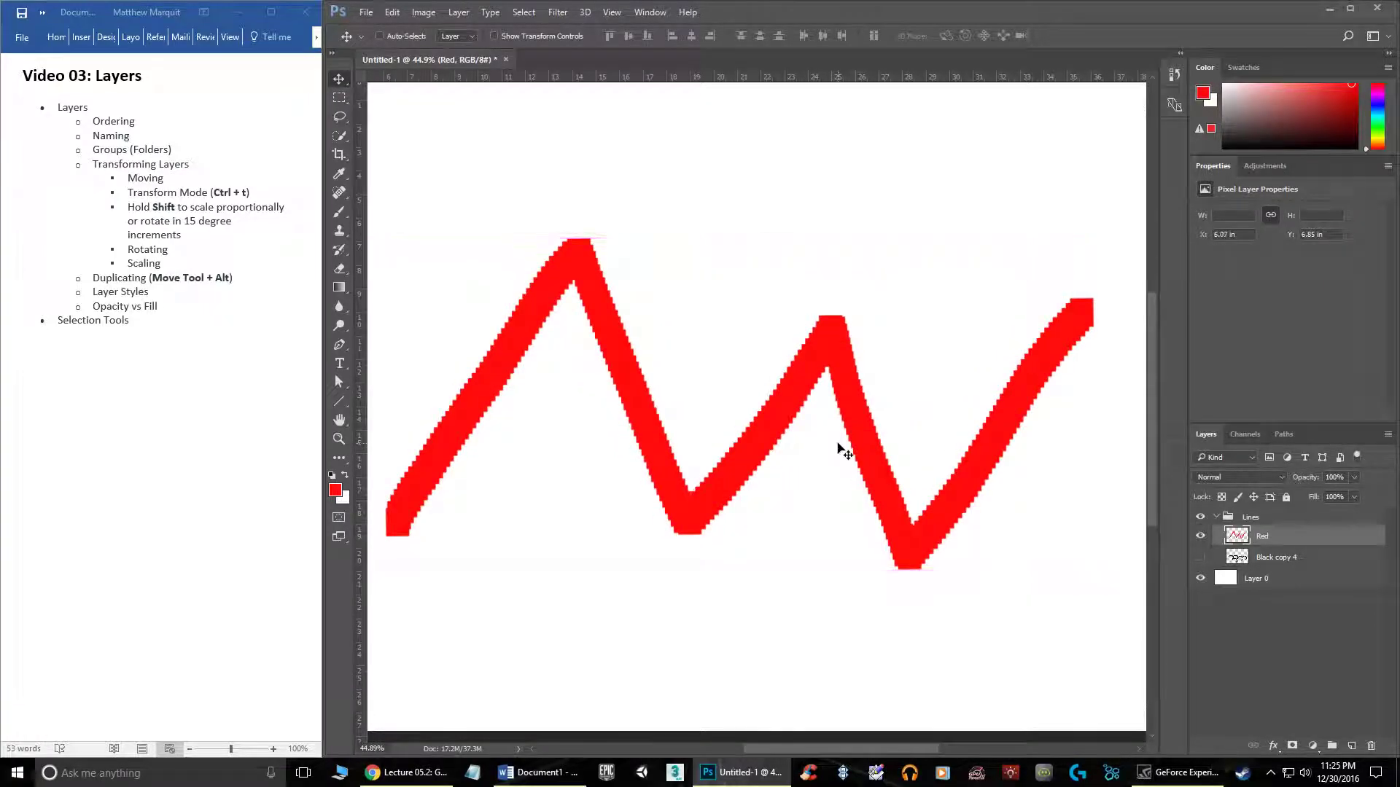
Step: Add a Bevel & Emboss style to the Red layer and increase its Size
double_click(1323, 538)
drag(950, 141, 998, 79)
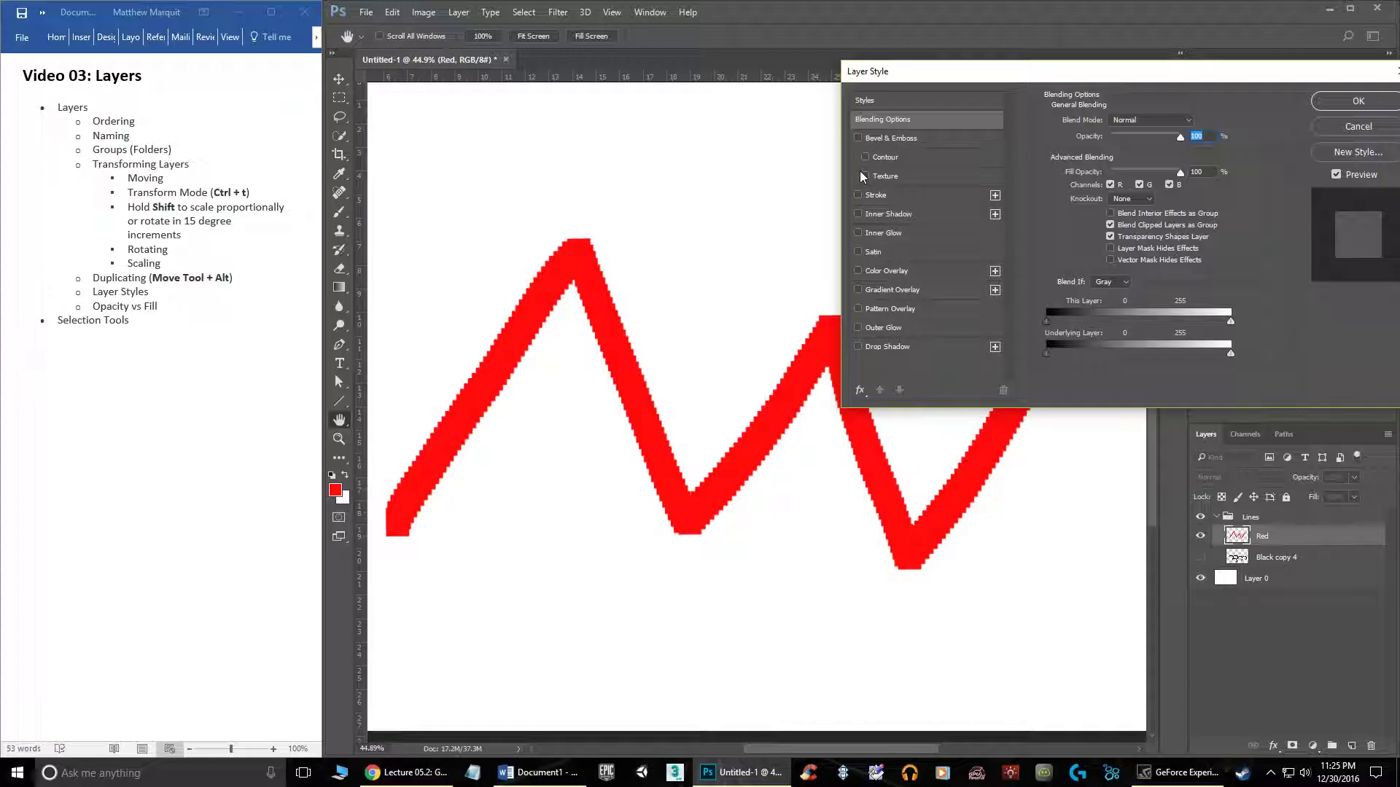
click(860, 139)
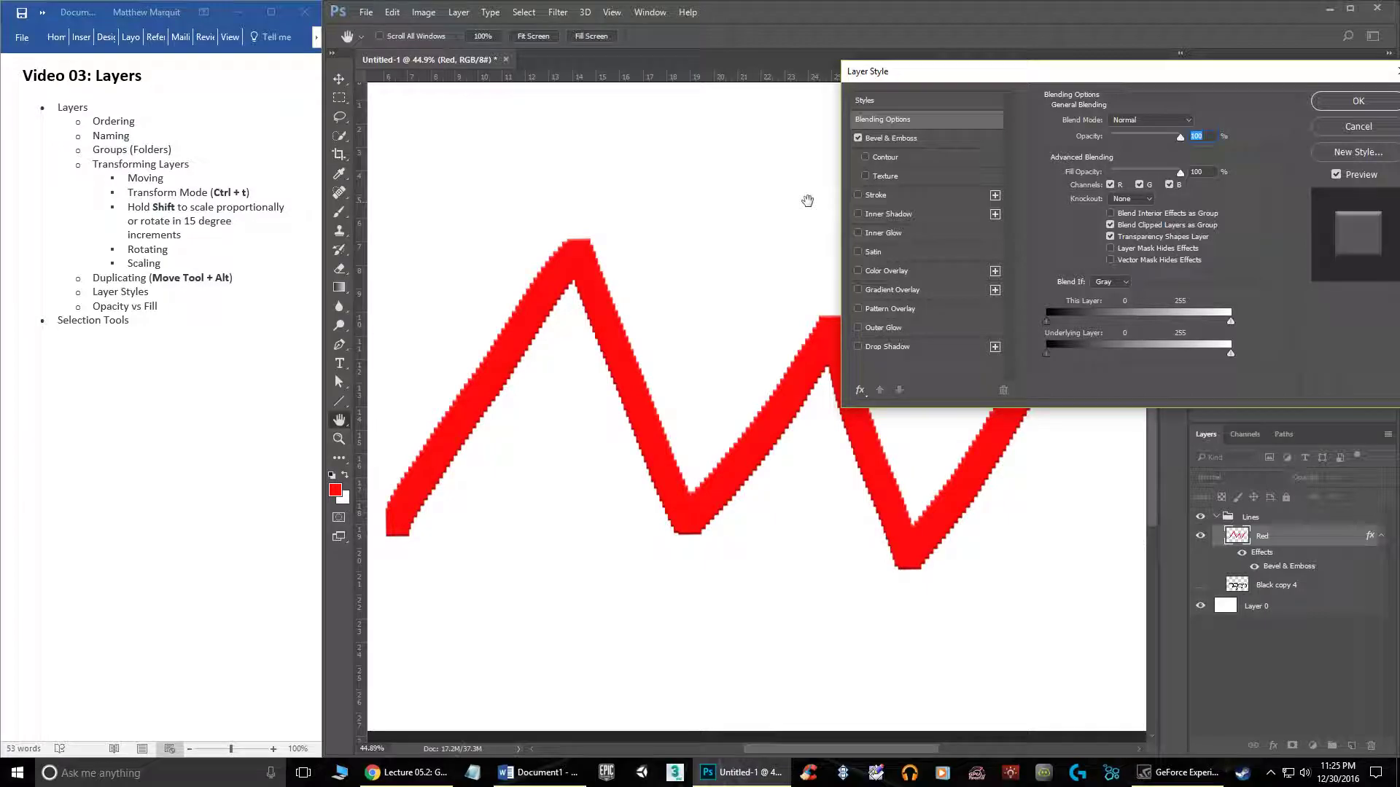
key(alt)
click(891, 139)
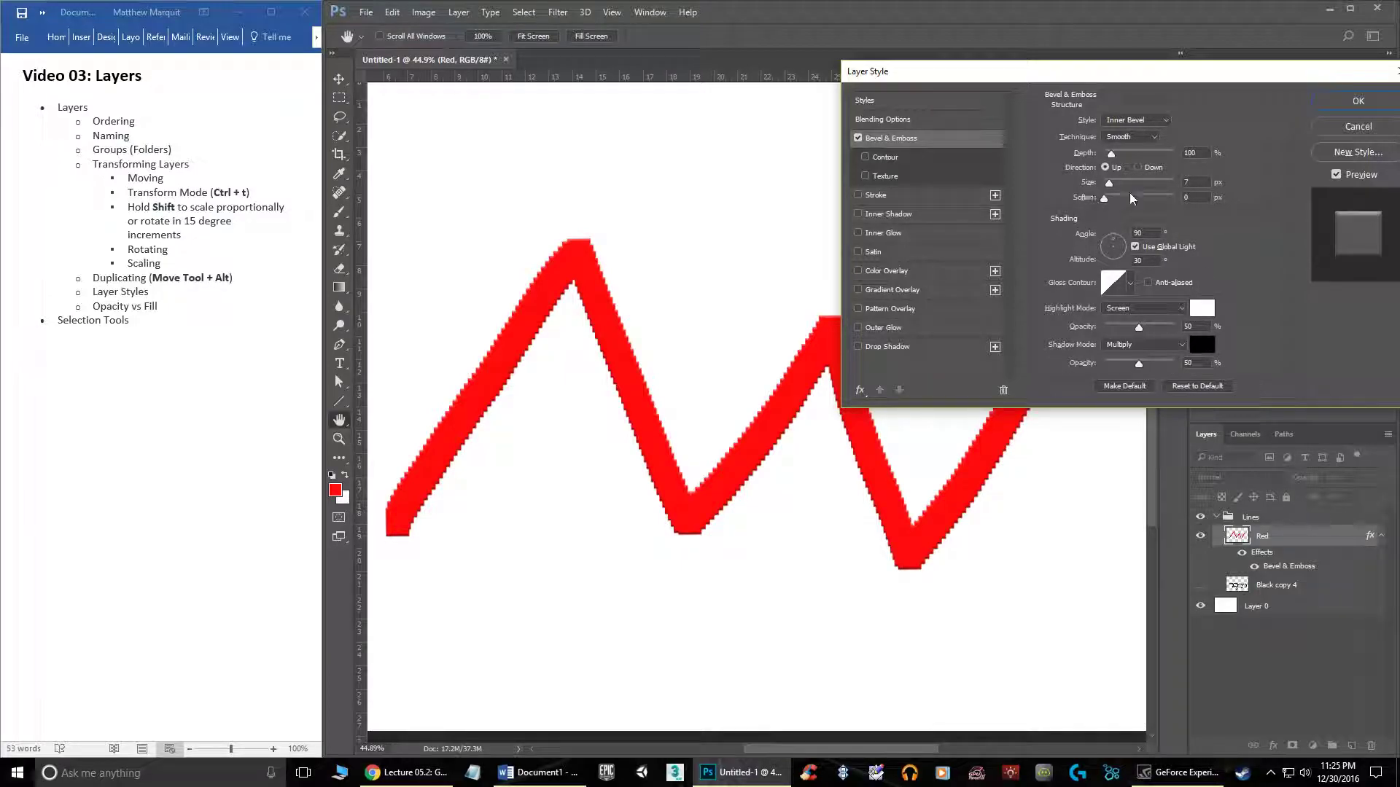
drag(1109, 183, 1121, 187)
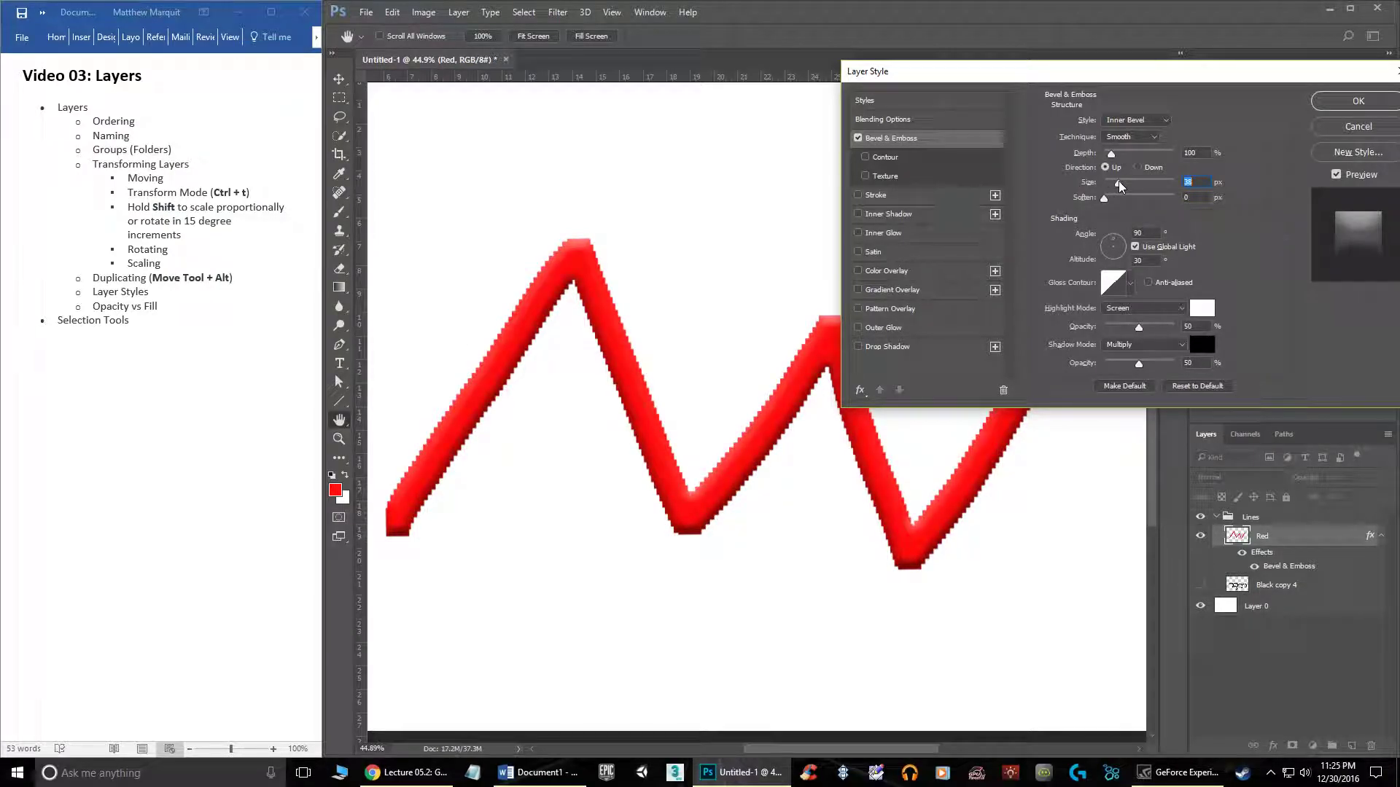
Step: Add a Drop Shadow with 33 px distance to the zigzag and switch off Bevel & Emboss
click(858, 347)
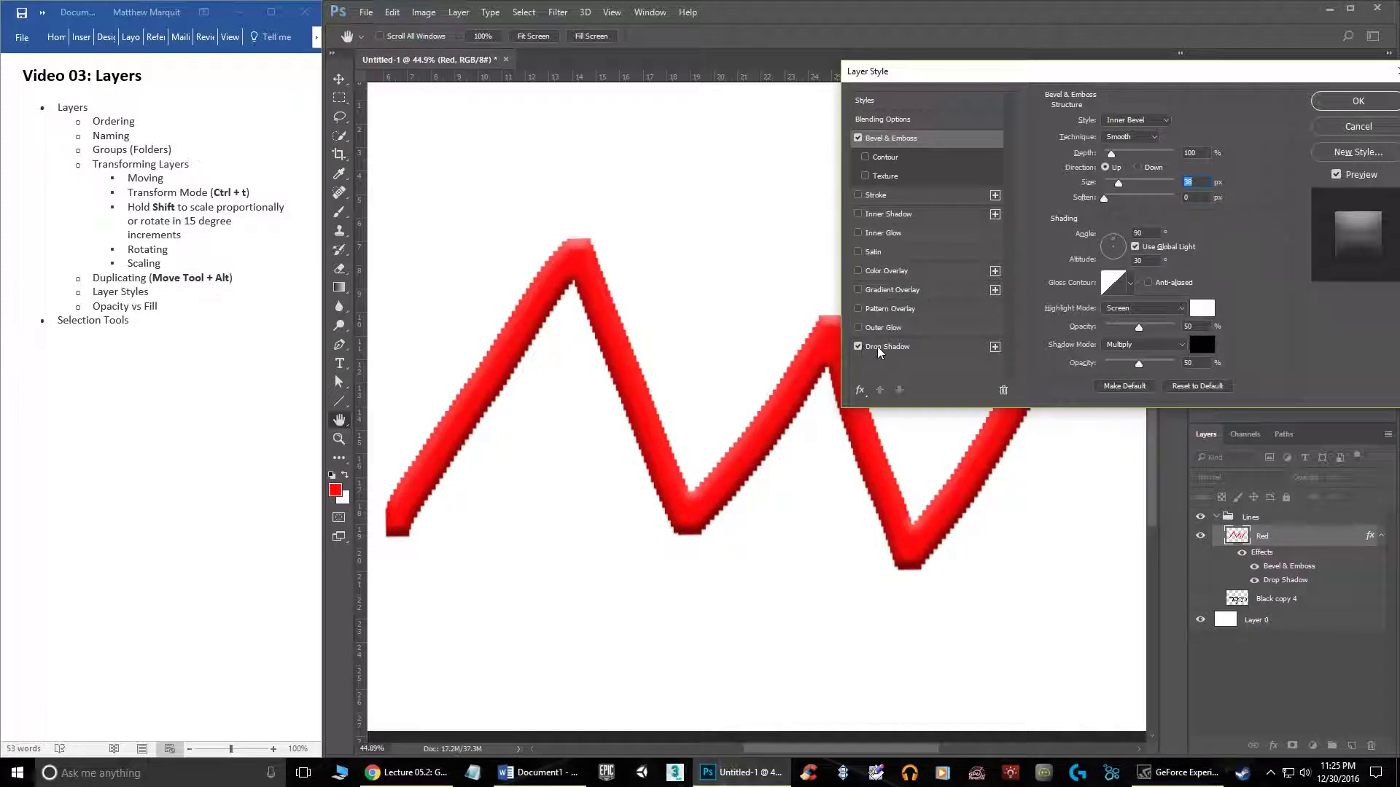
click(875, 350)
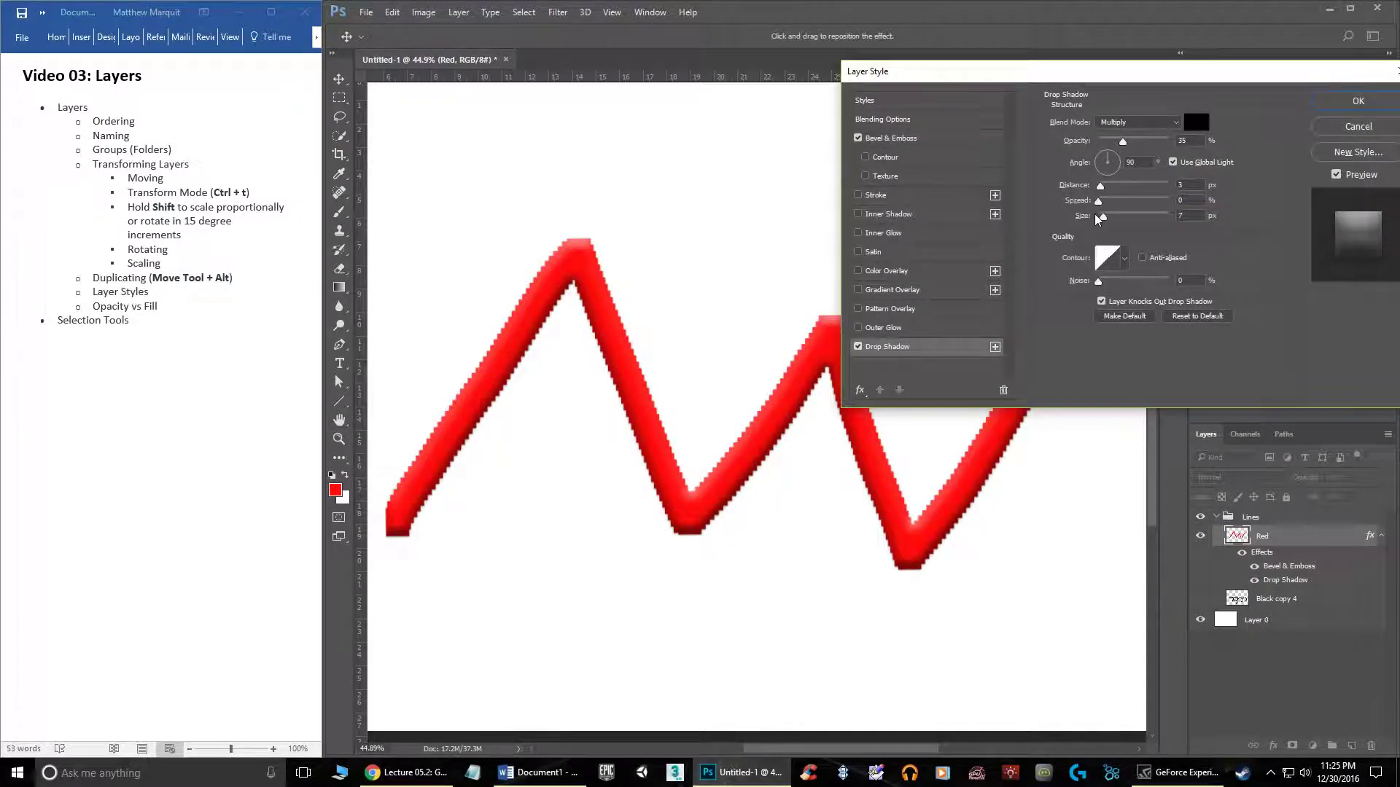
drag(1101, 187, 1116, 220)
click(858, 347)
click(858, 347)
click(858, 347)
click(858, 347)
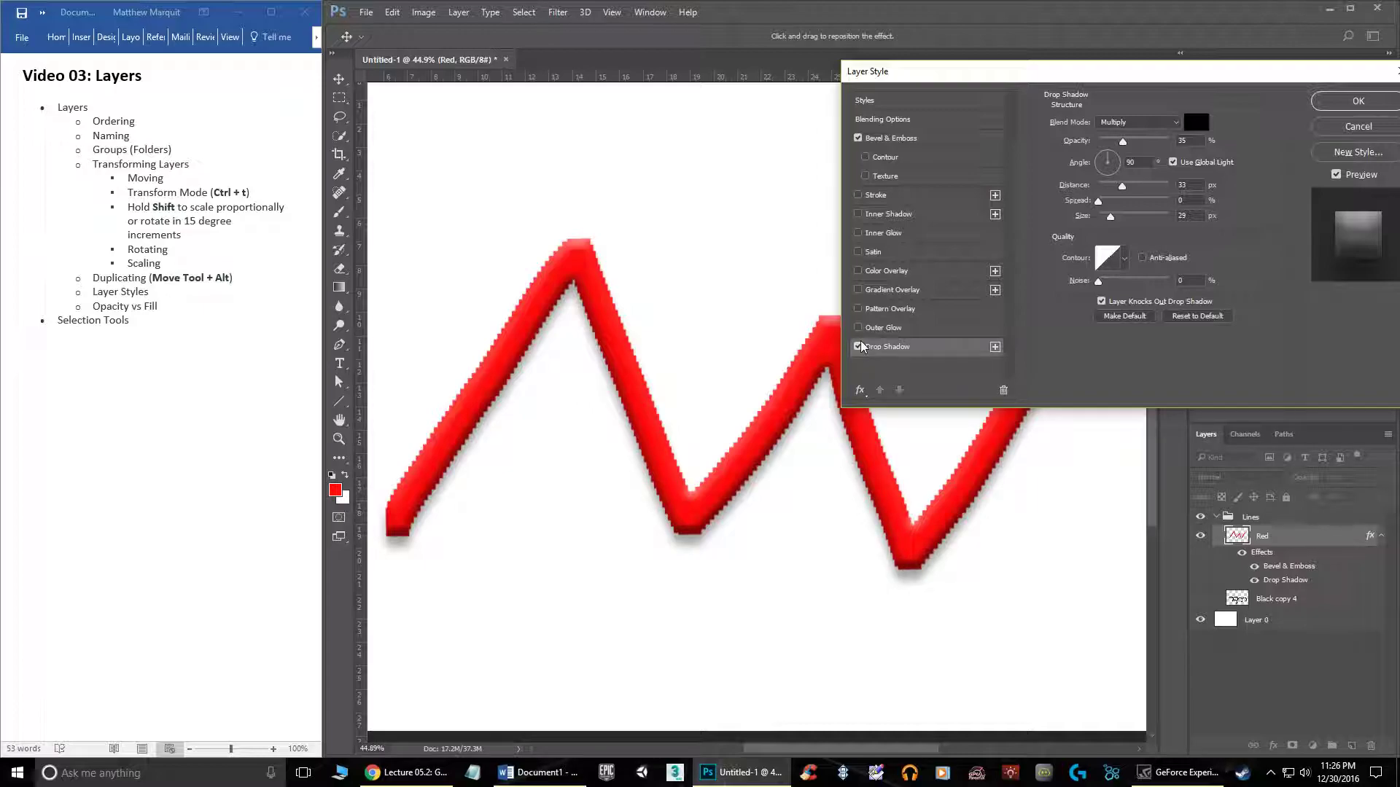
click(858, 139)
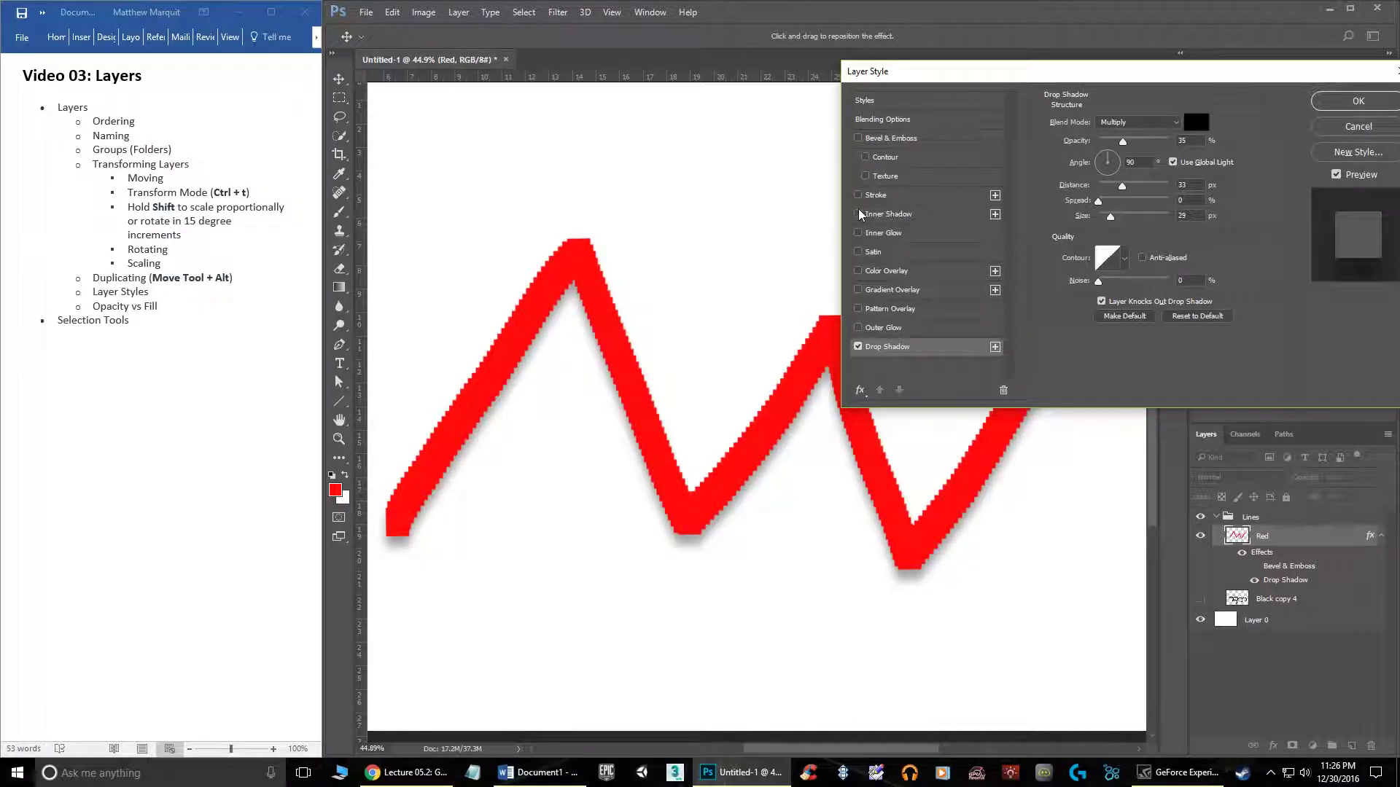
Step: Swap the drop shadow for a thick black Stroke positioned Outside, then apply the style with OK
click(858, 346)
click(858, 195)
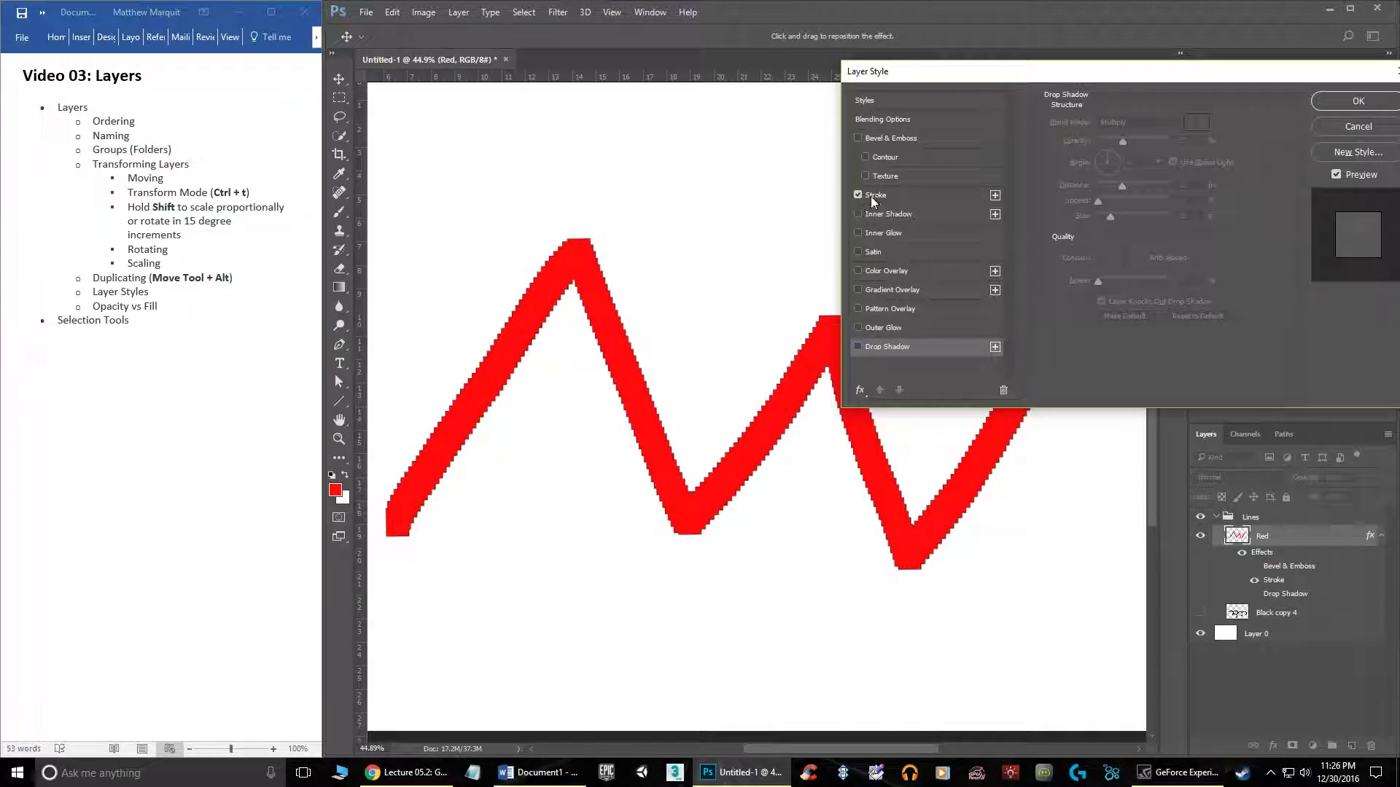
click(879, 194)
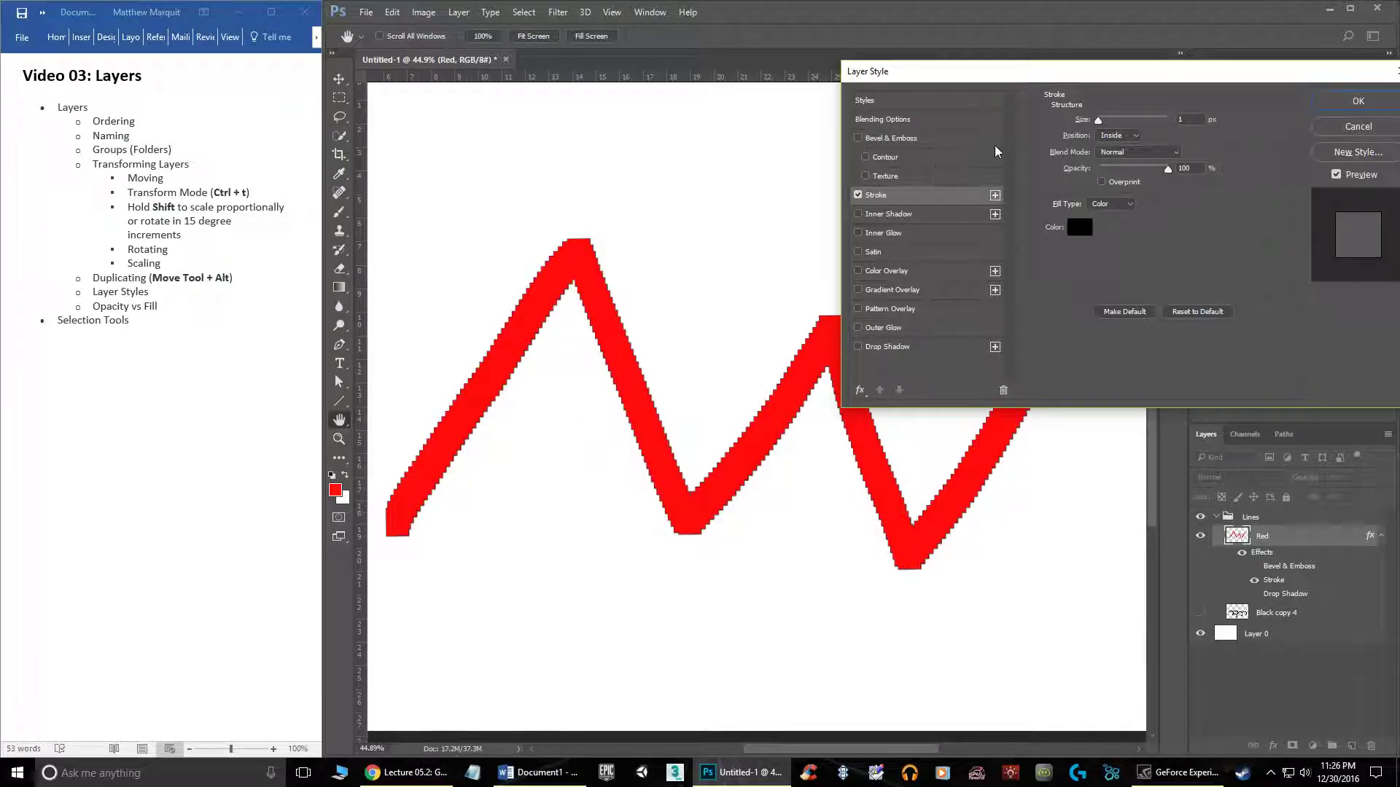
drag(1098, 122, 1105, 123)
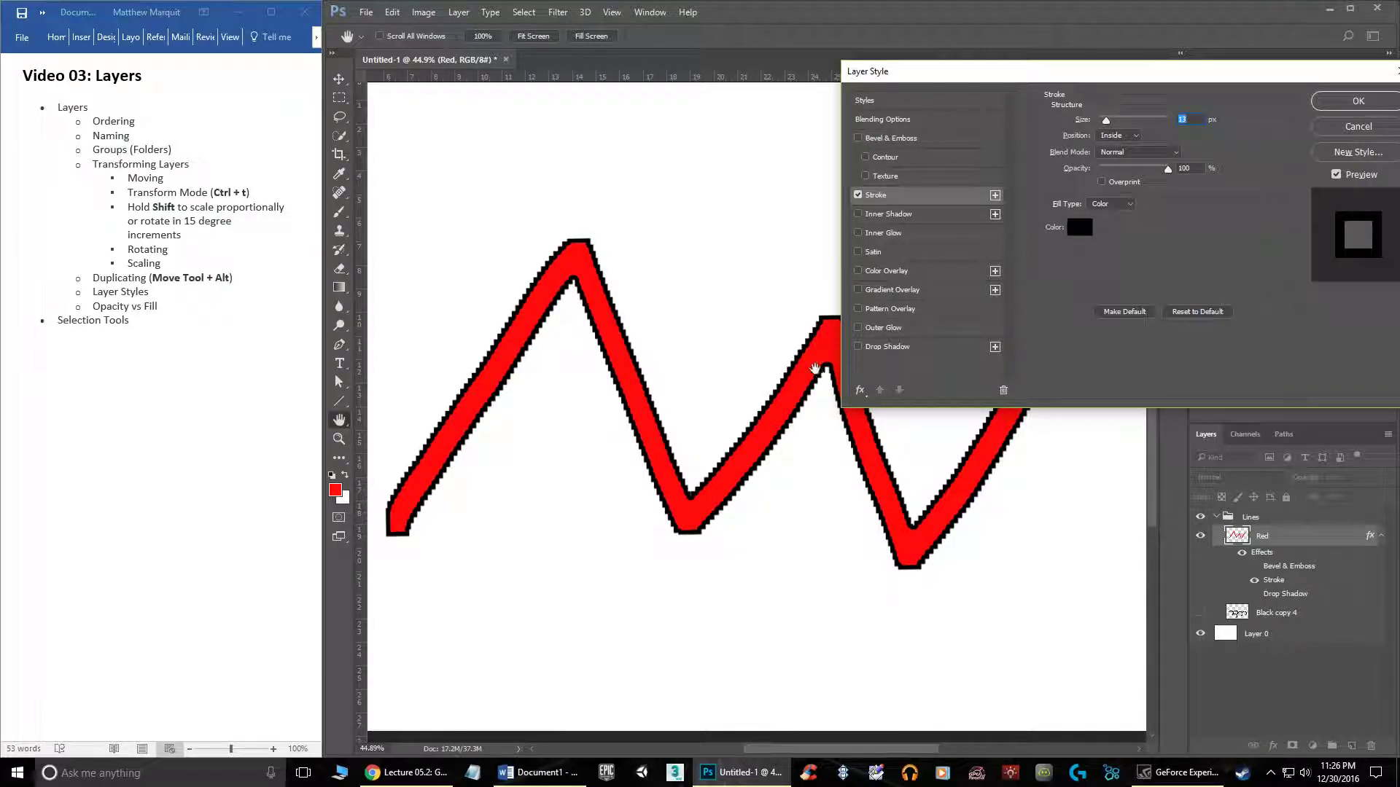
click(1122, 137)
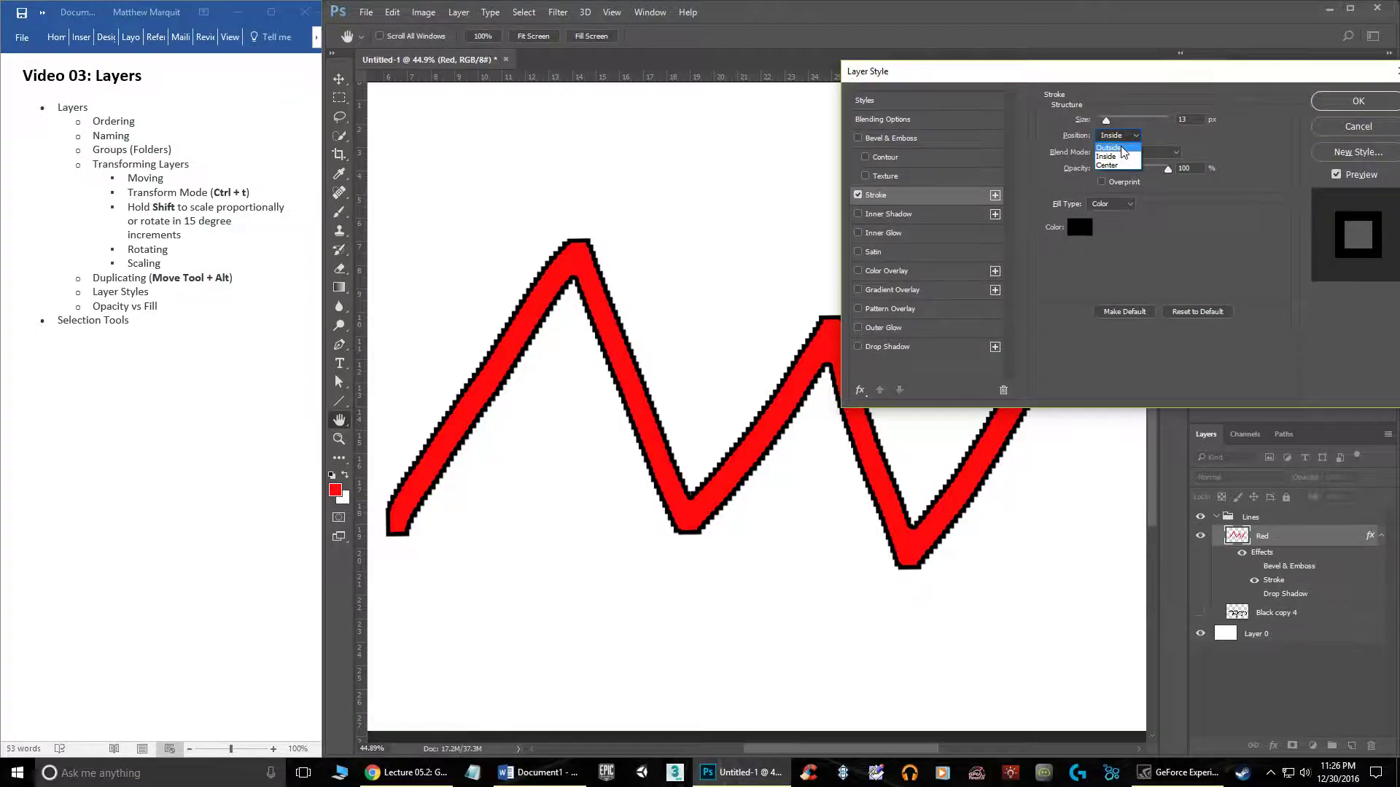
click(1121, 147)
mouse_move(1107, 121)
mouse_down()
mouse_move(1148, 127)
mouse_move(1109, 125)
mouse_up()
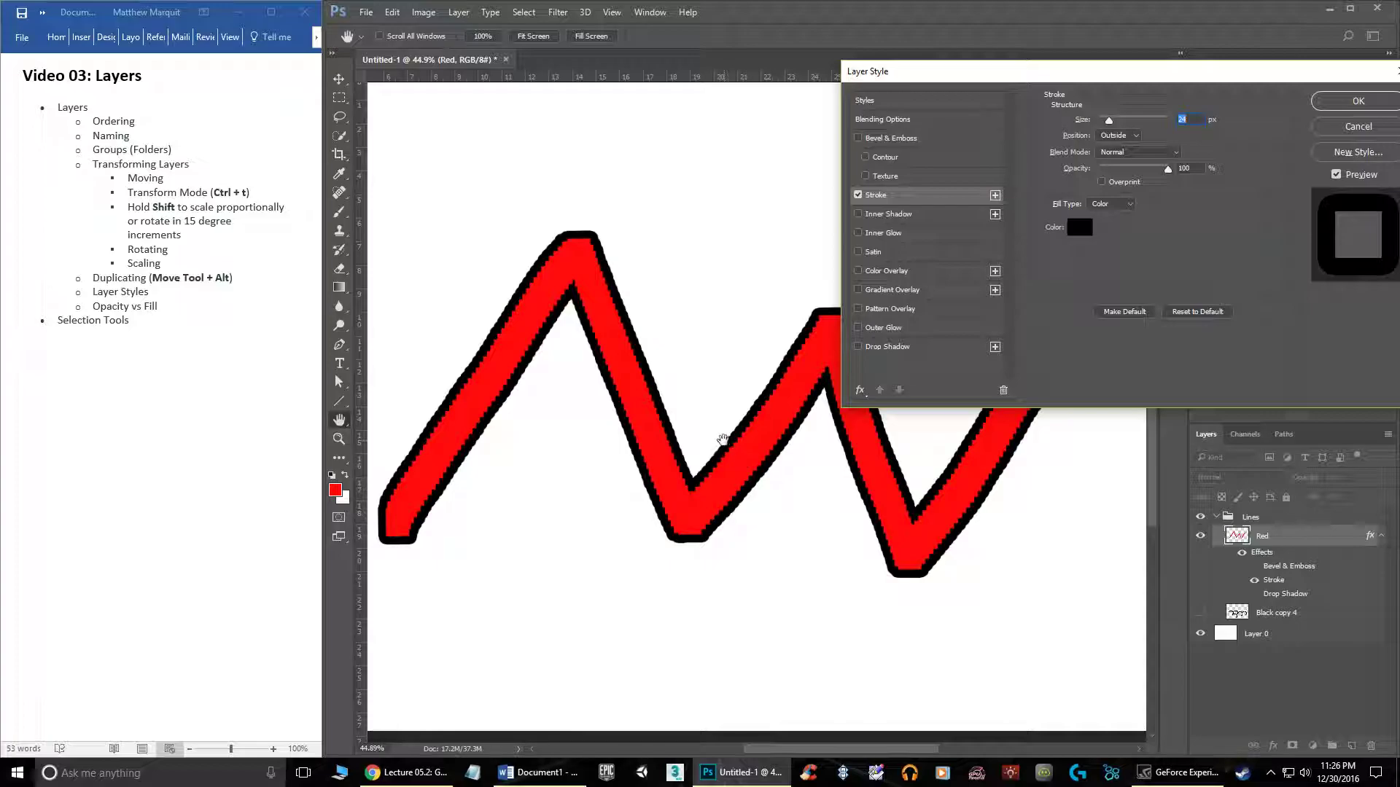
click(1342, 103)
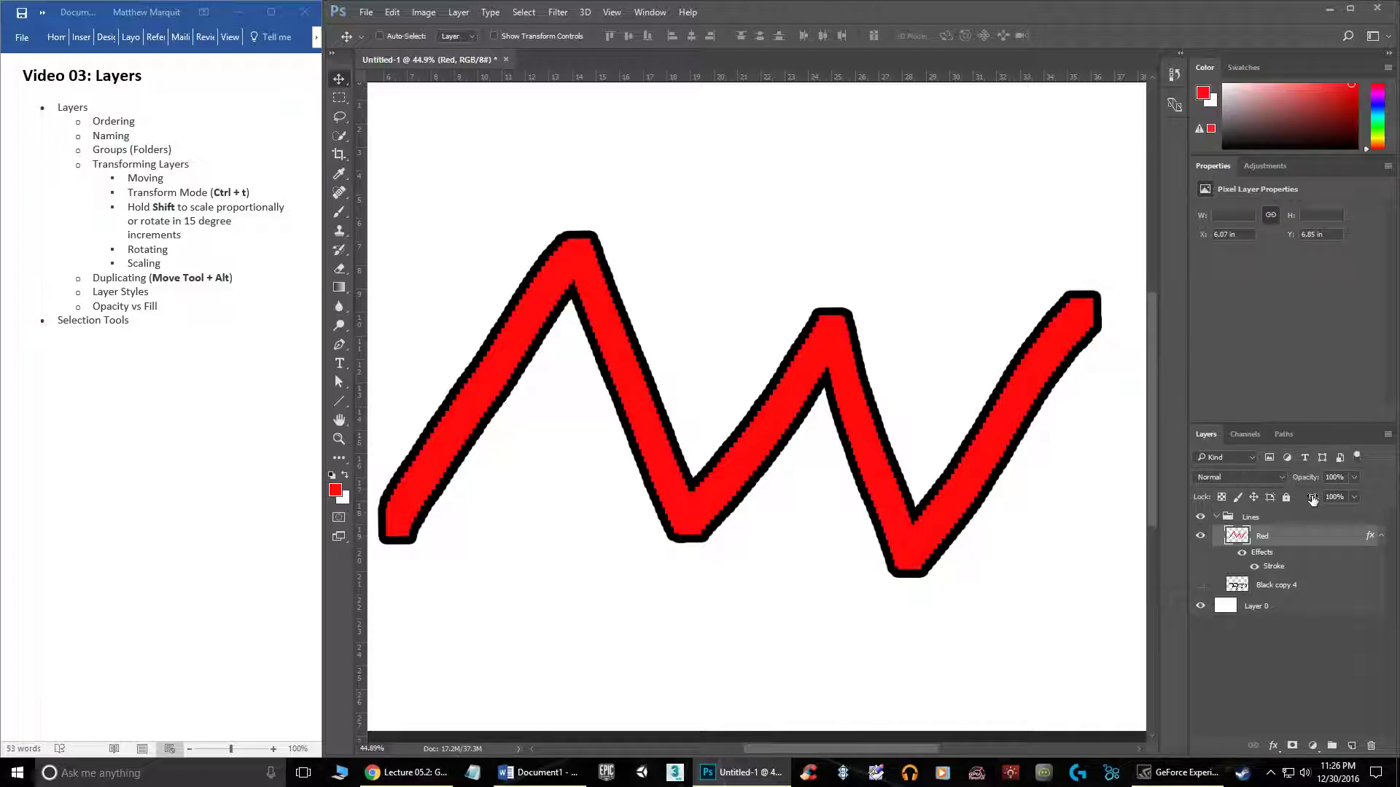
Step: Fade Red to 50% opacity, show Black copy 4, then restore Red to full opacity
click(1354, 496)
drag(1337, 498, 1320, 497)
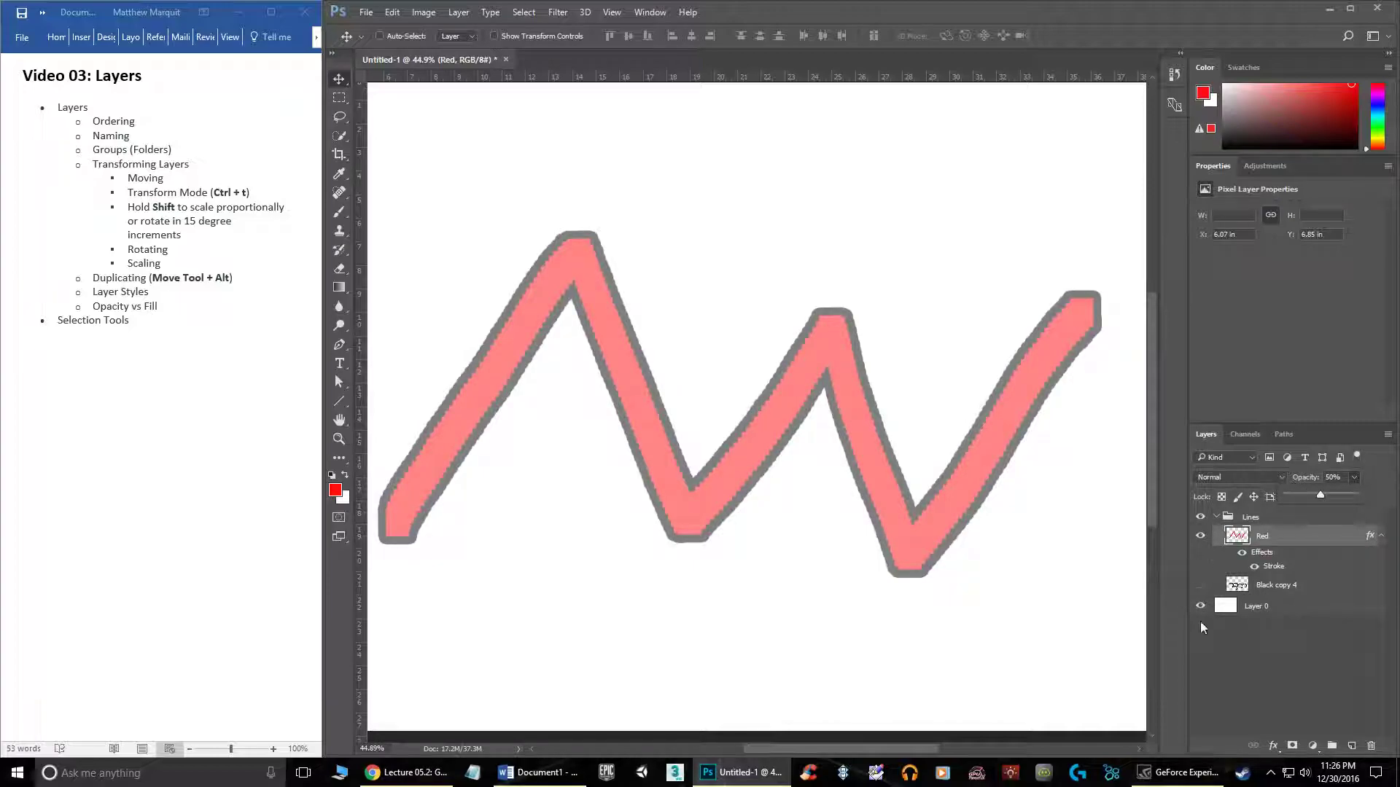
click(1200, 584)
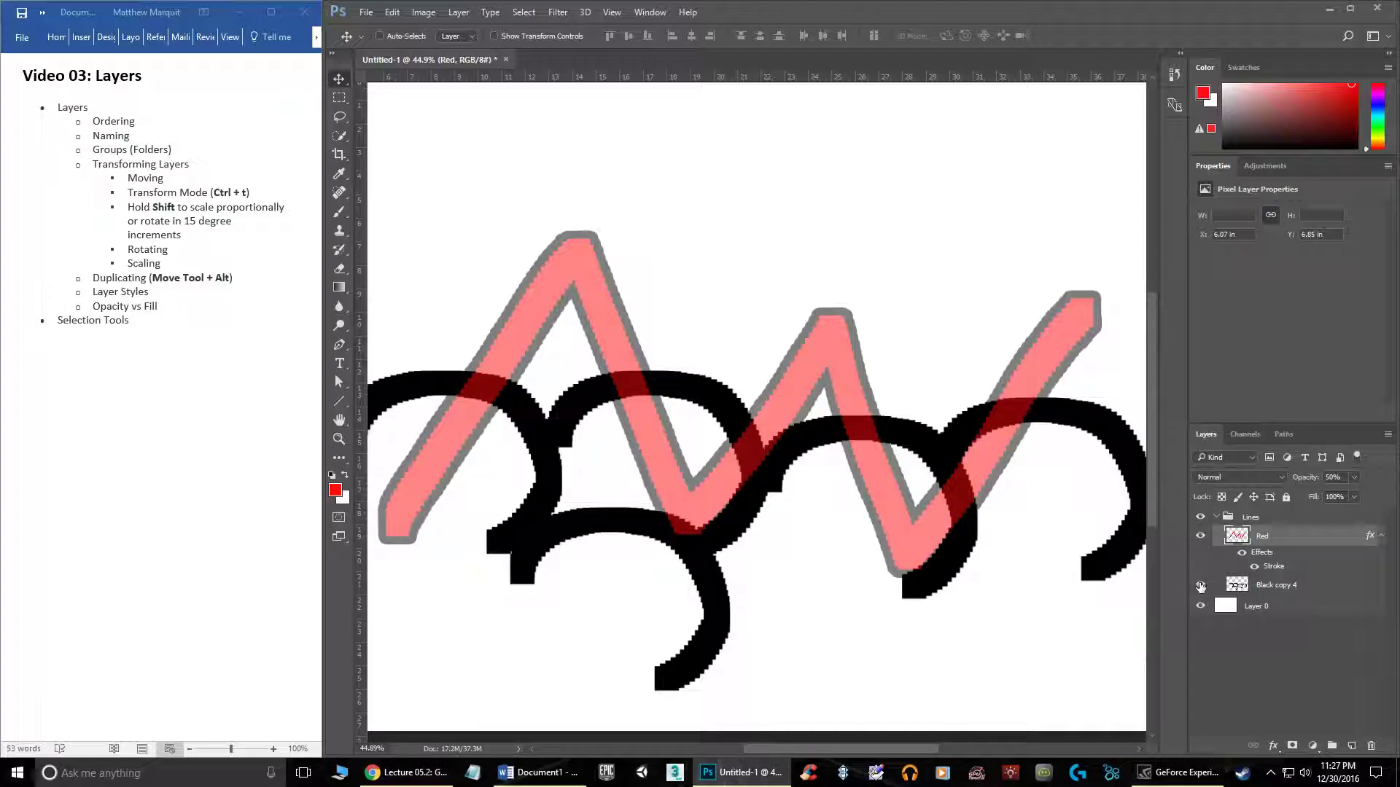
click(1287, 585)
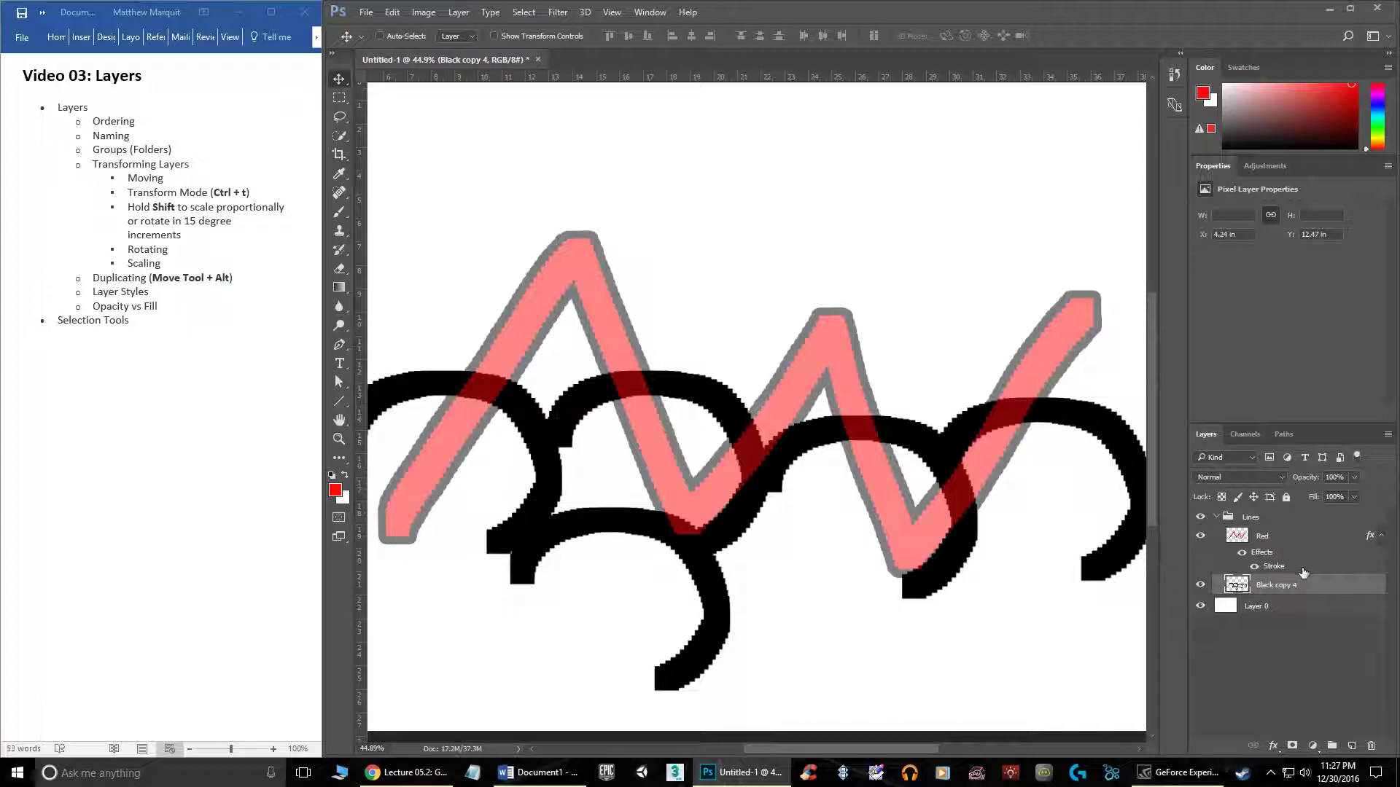
click(1265, 536)
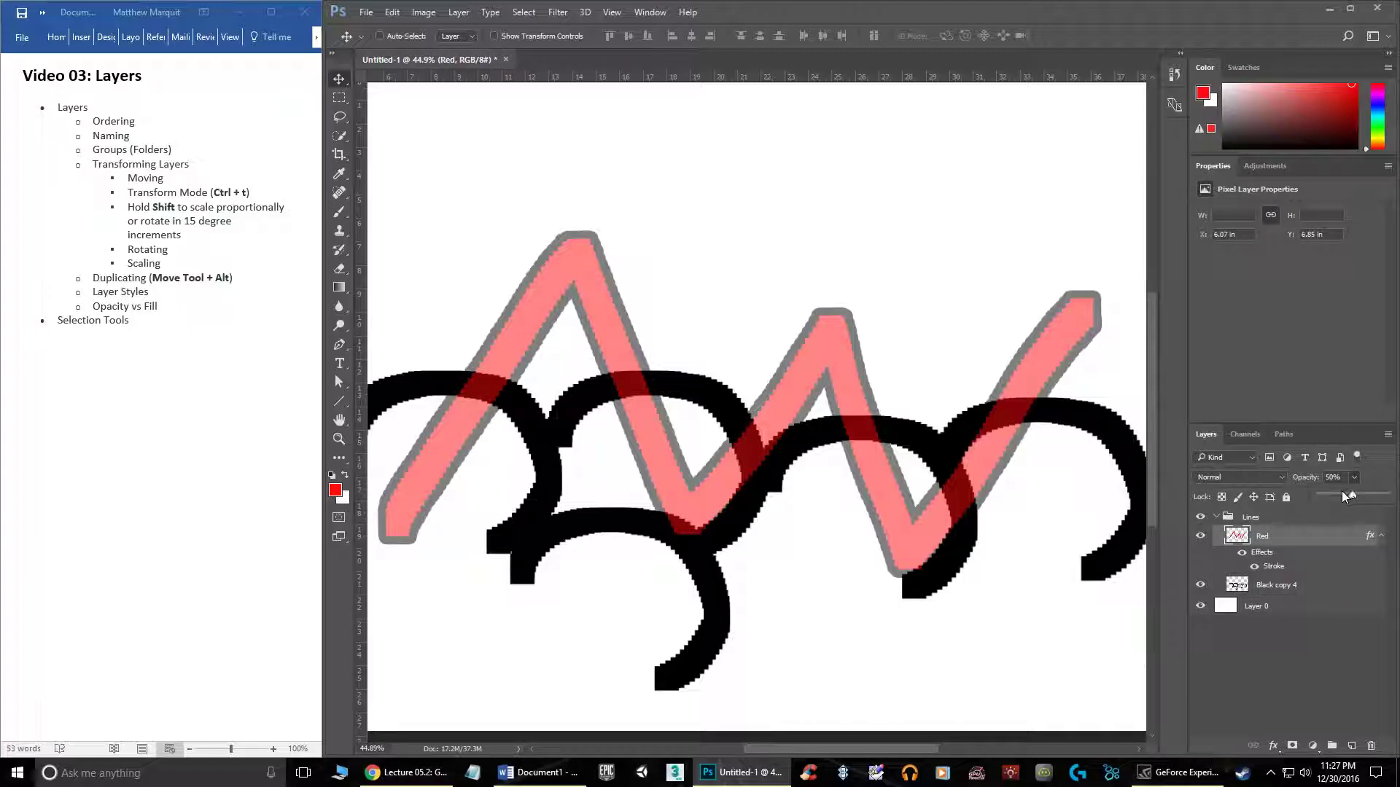
drag(1356, 498, 1392, 500)
click(1298, 613)
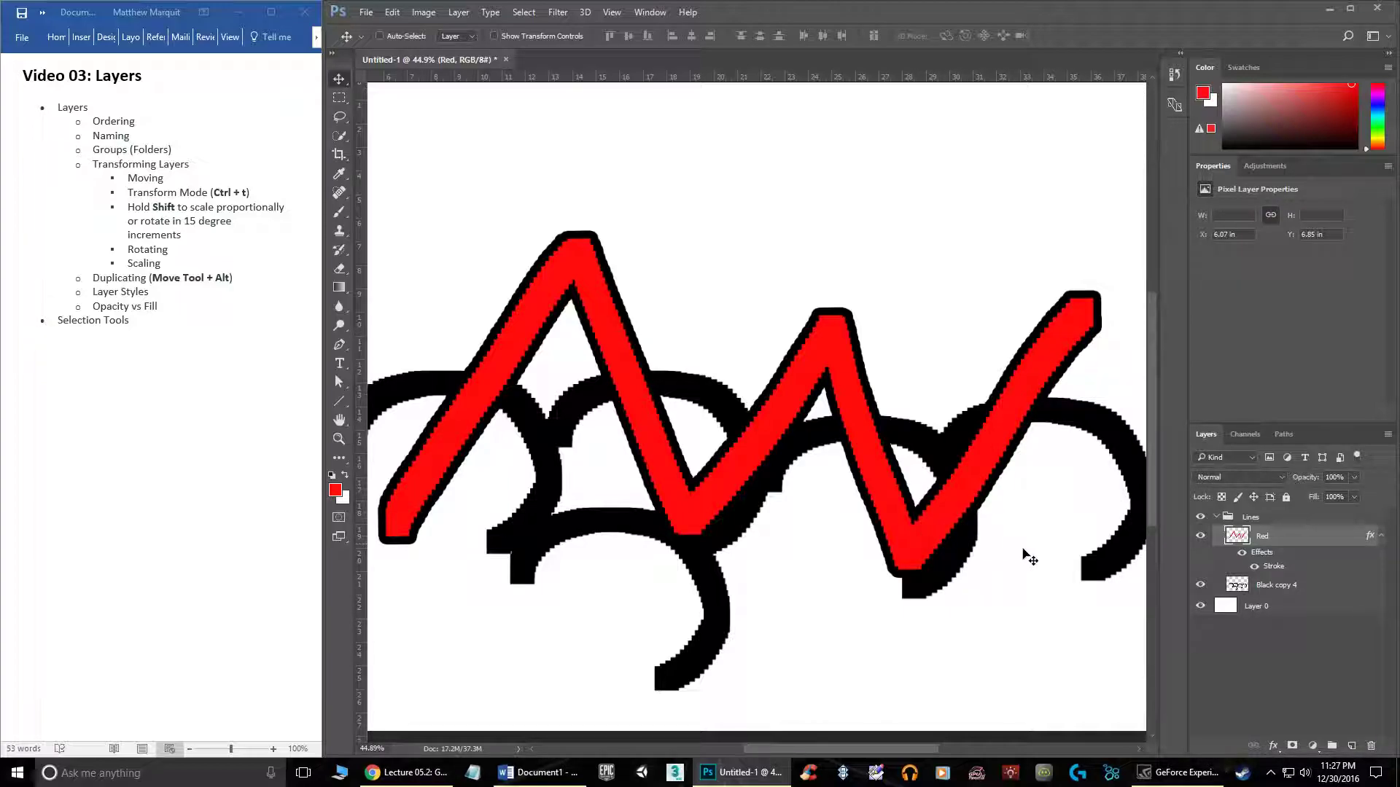
Step: Set Red's Fill to 0% so only the stroke shows, and move the outlined zigzag higher
click(1354, 497)
drag(1341, 516, 1215, 522)
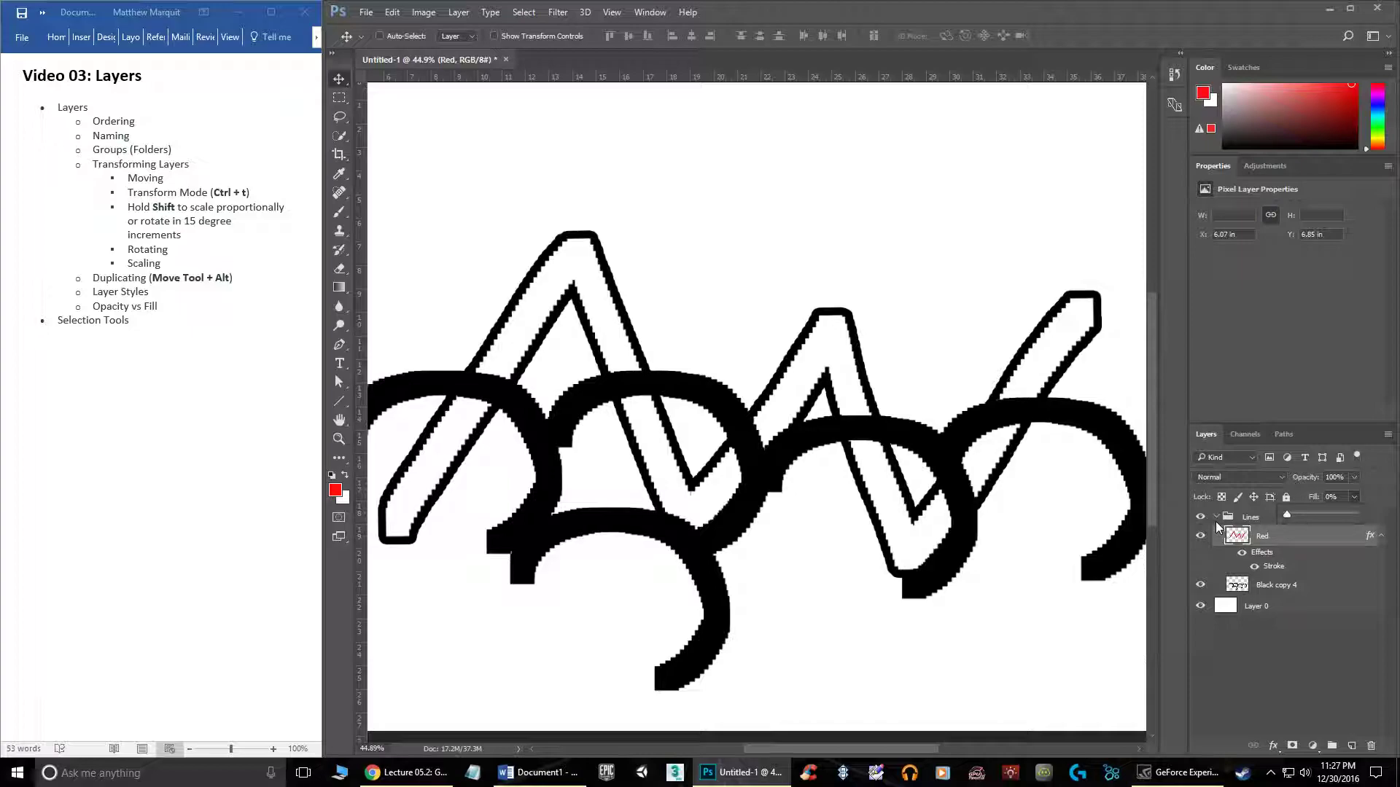
click(1242, 556)
click(1255, 567)
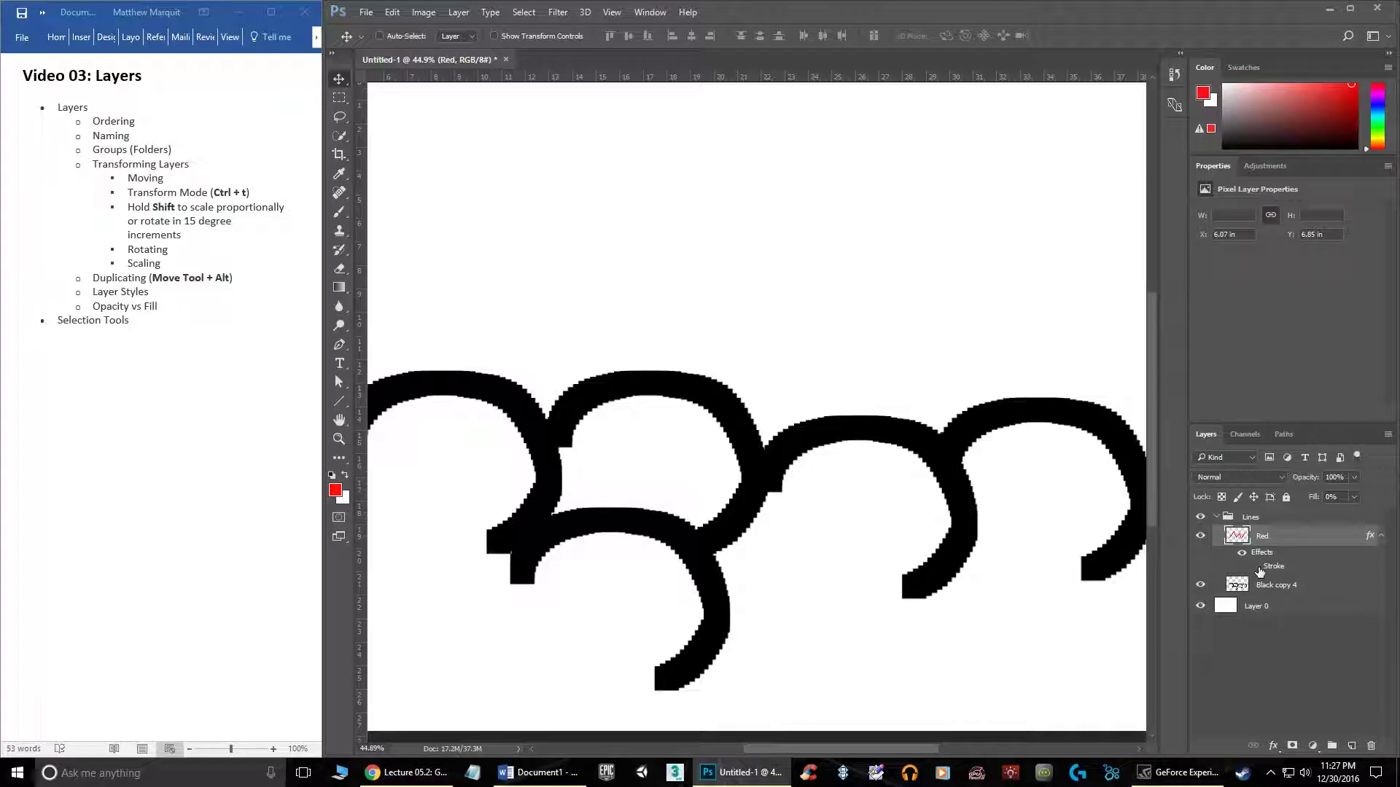
click(1257, 568)
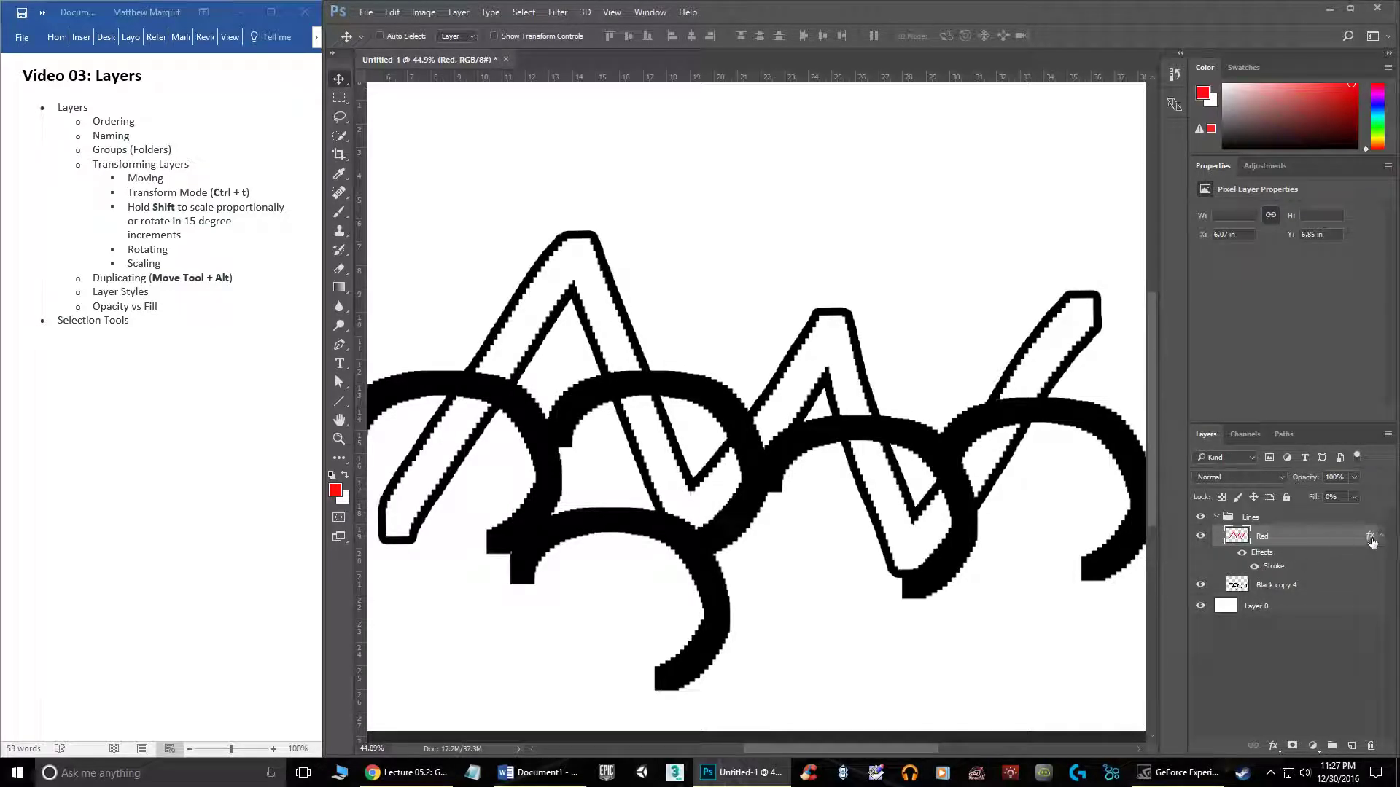
click(1383, 538)
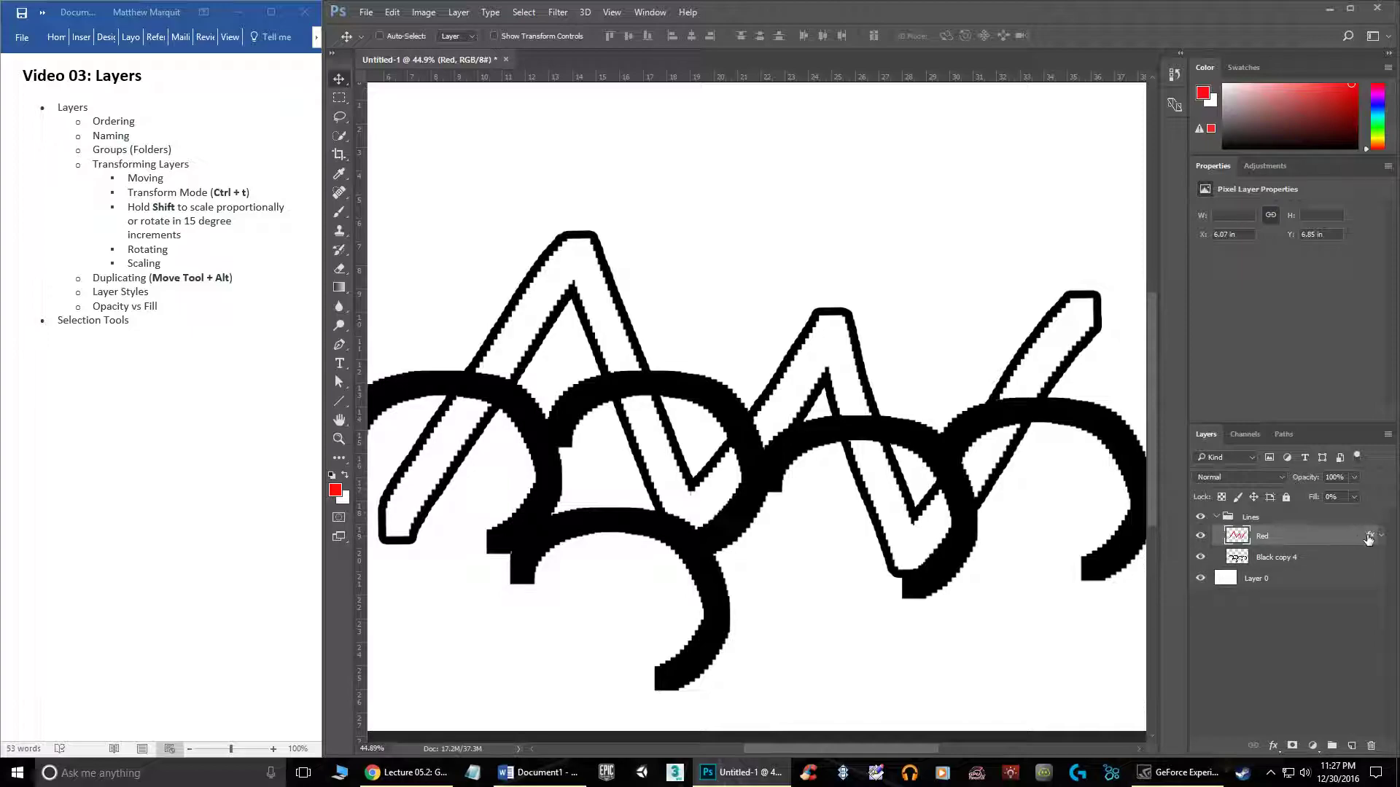
click(1383, 537)
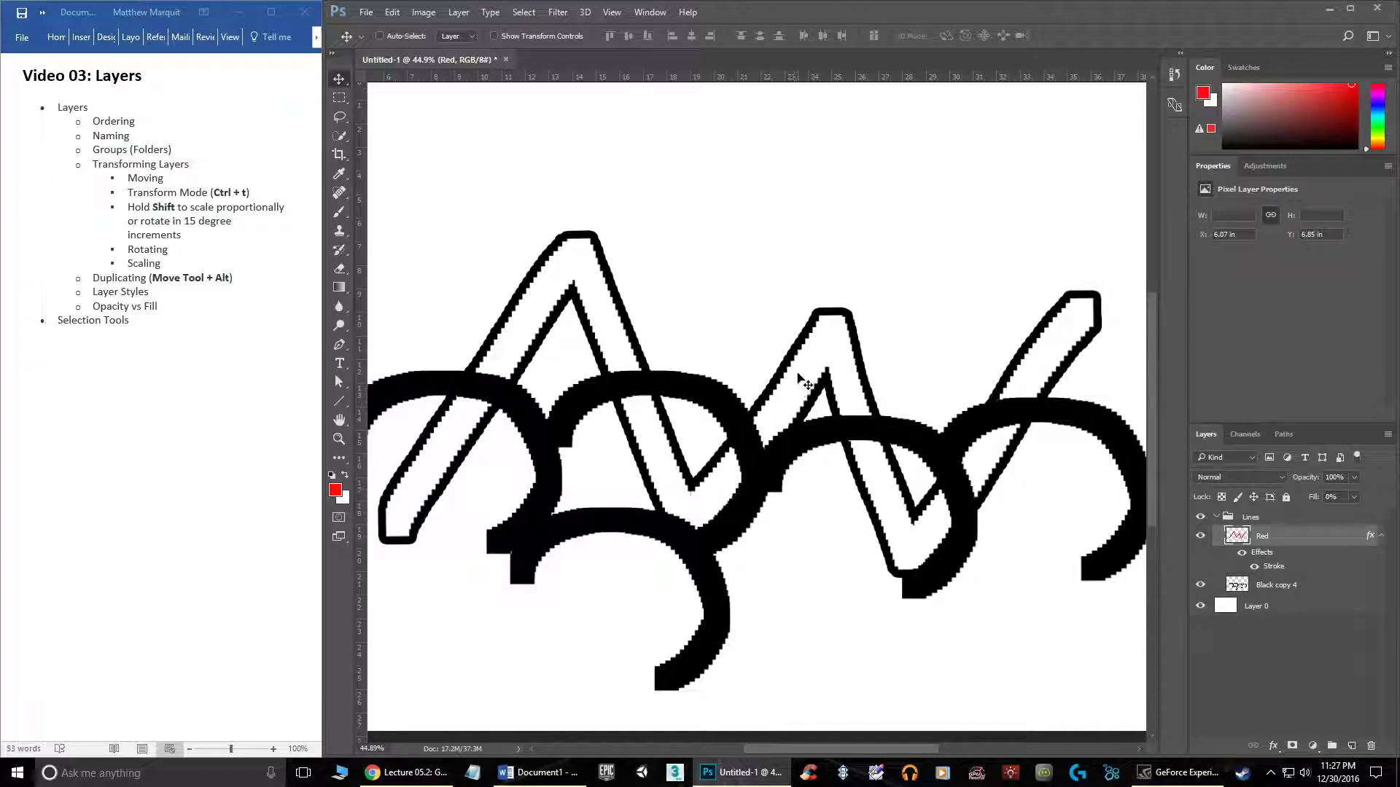
drag(885, 350, 885, 164)
Step: Copy Red's layer style and paste it onto Black copy 4, giving the arcs a Stroke and 0% Fill
right_click(1321, 539)
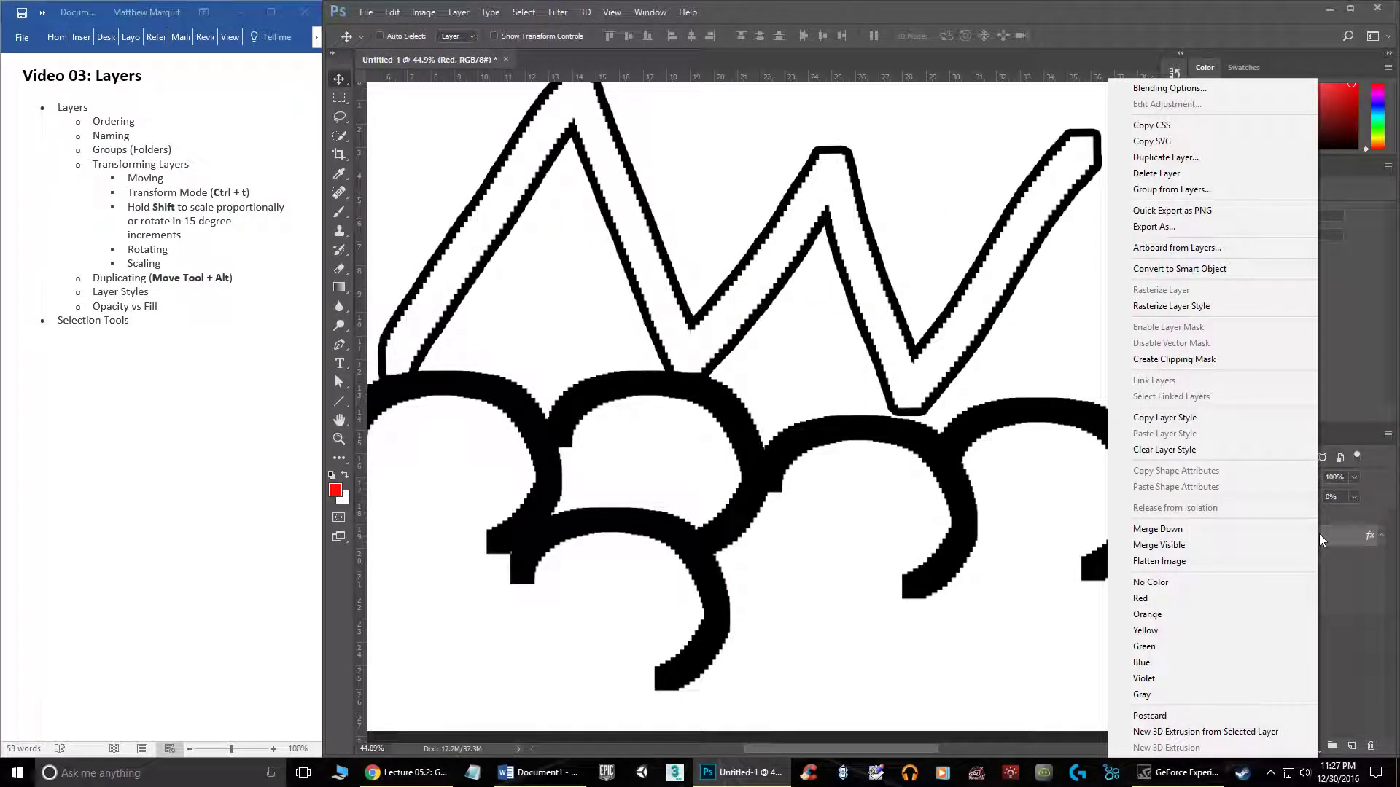
click(1170, 417)
click(1320, 587)
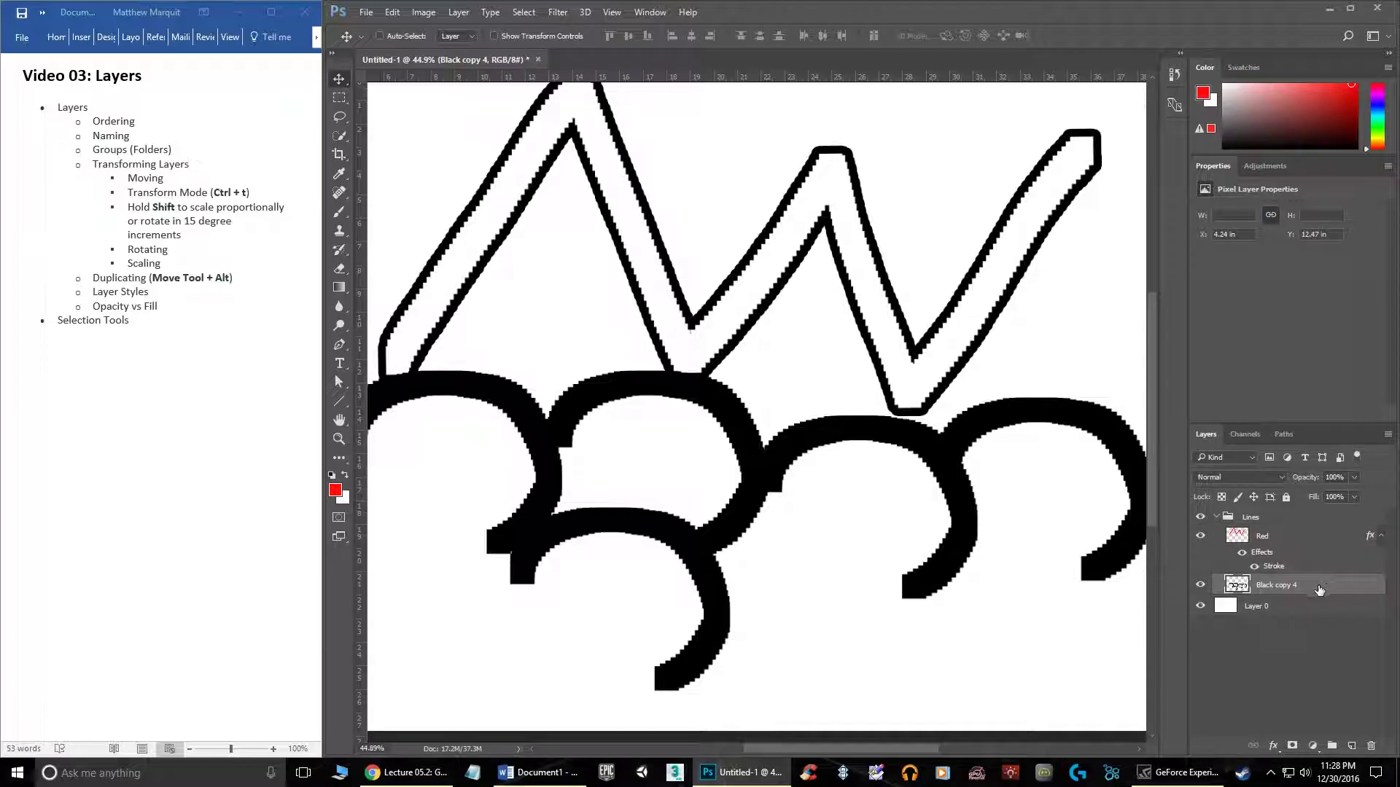
right_click(1320, 587)
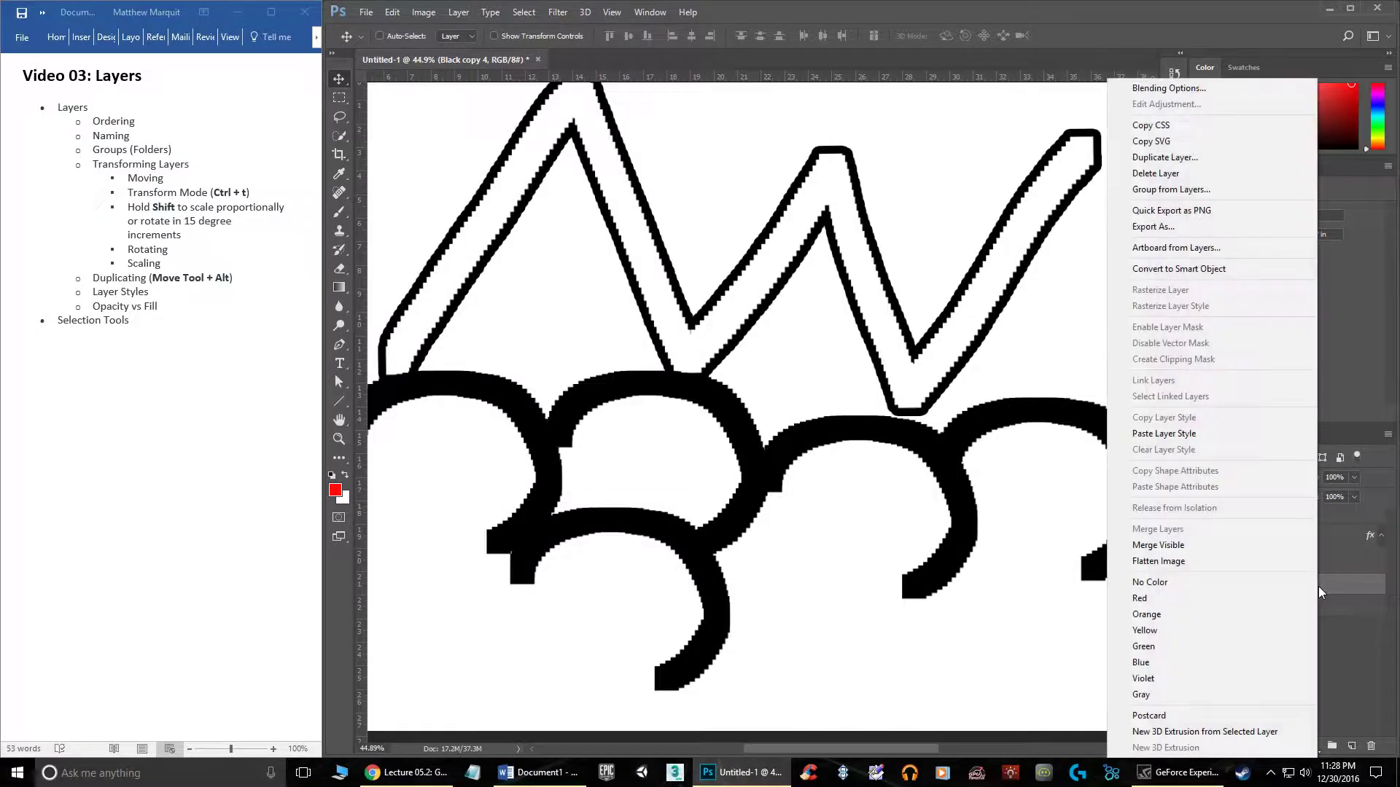
click(1165, 433)
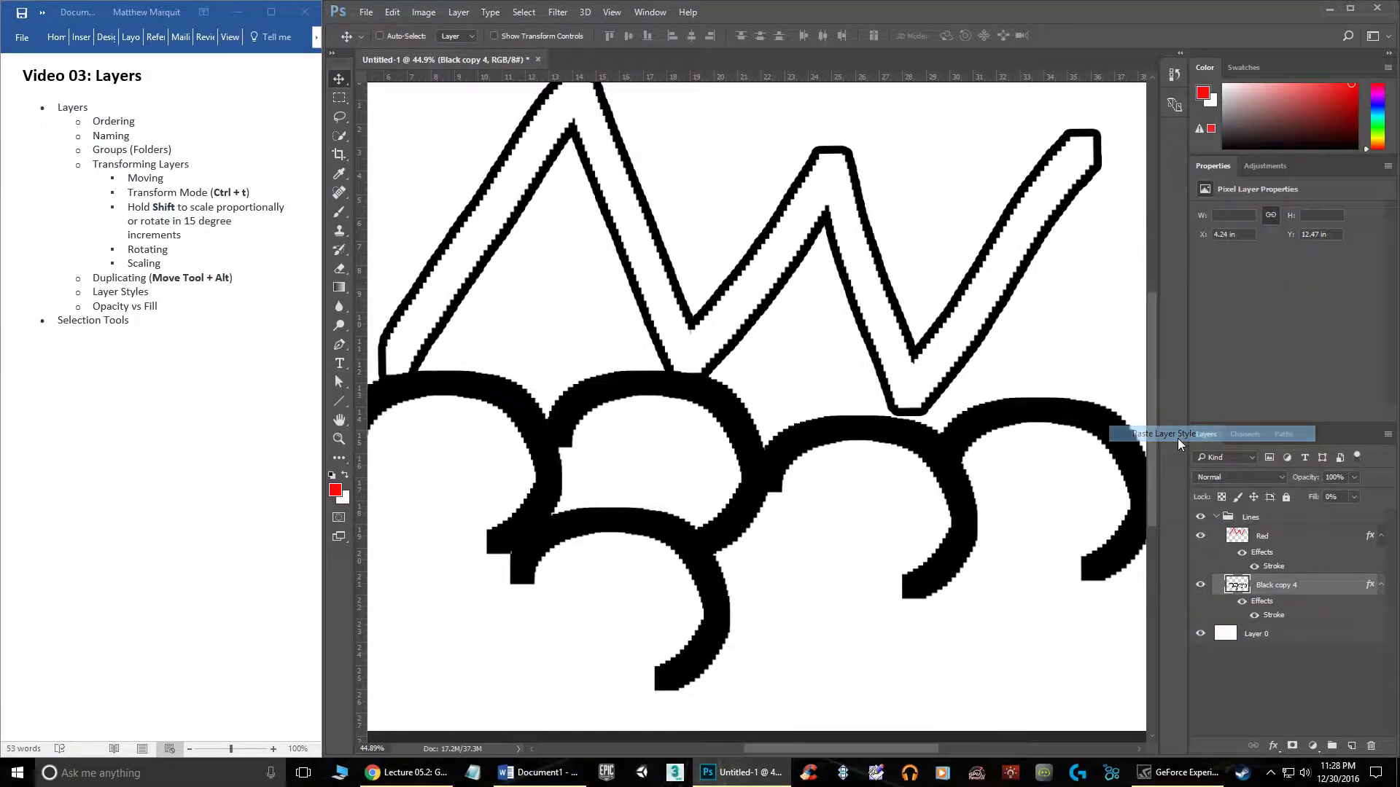
click(1328, 498)
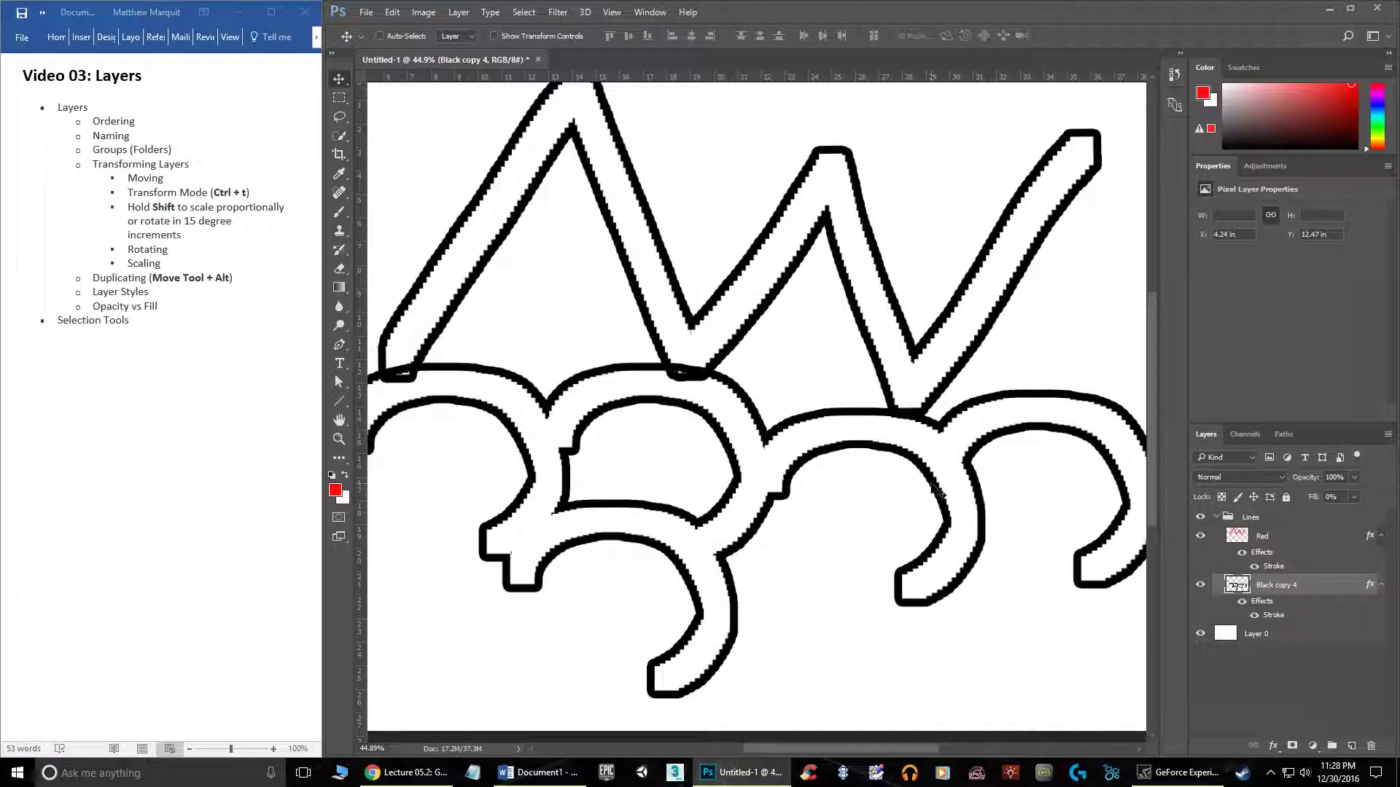
scroll(798, 476, down, 2)
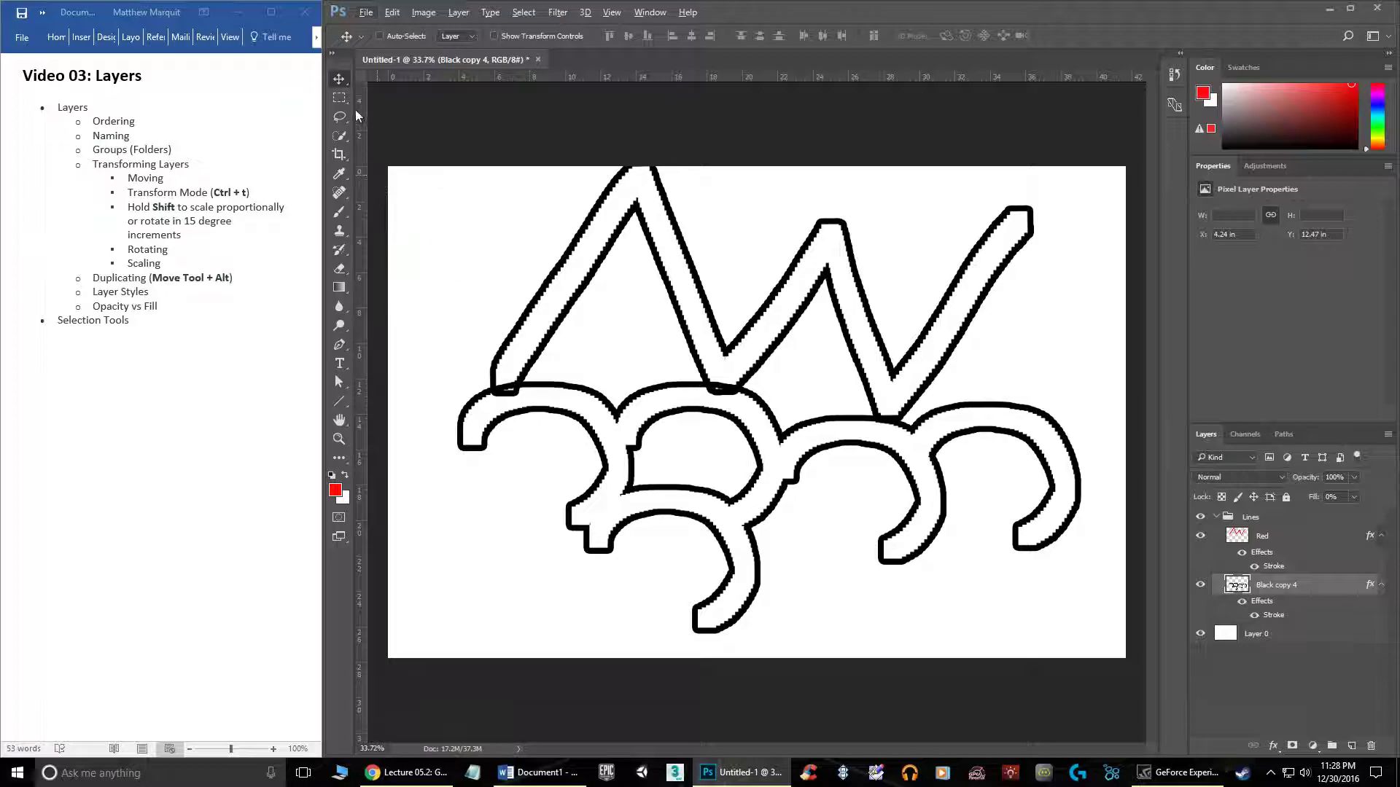
Step: Marquee-select a rectangle over the left arch top and copy-paste it onto new Layer 1
click(339, 97)
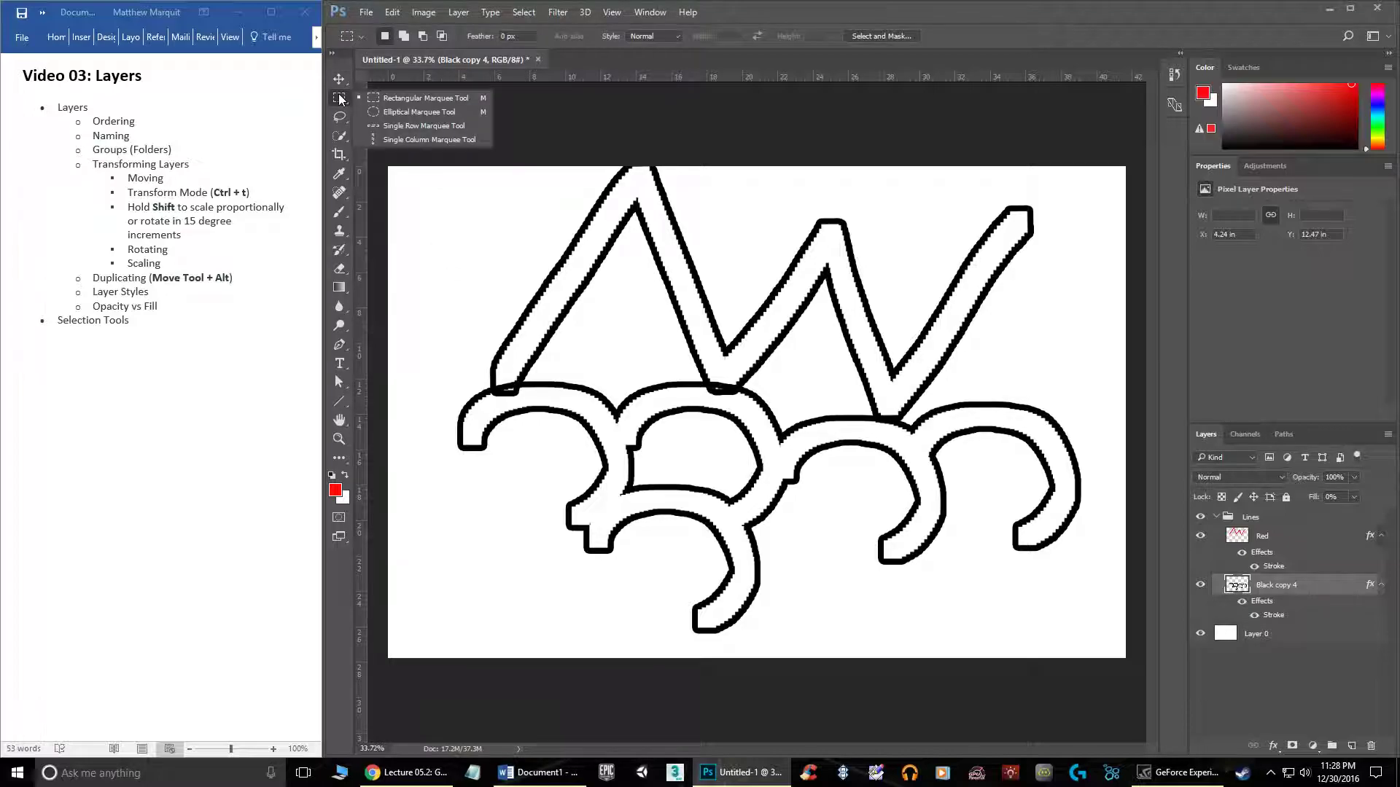
click(433, 99)
drag(438, 232, 602, 412)
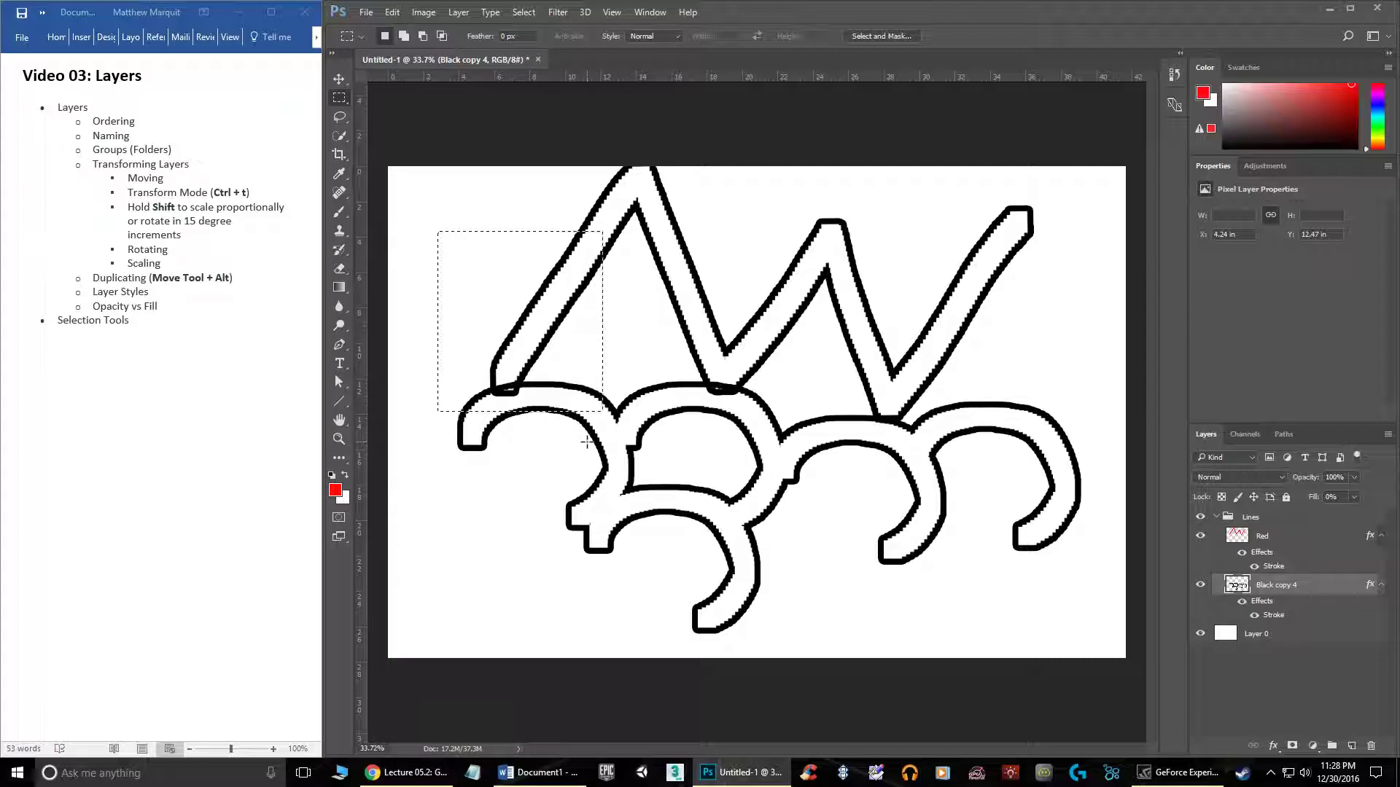
key(ctrl+c)
key(ctrl+v)
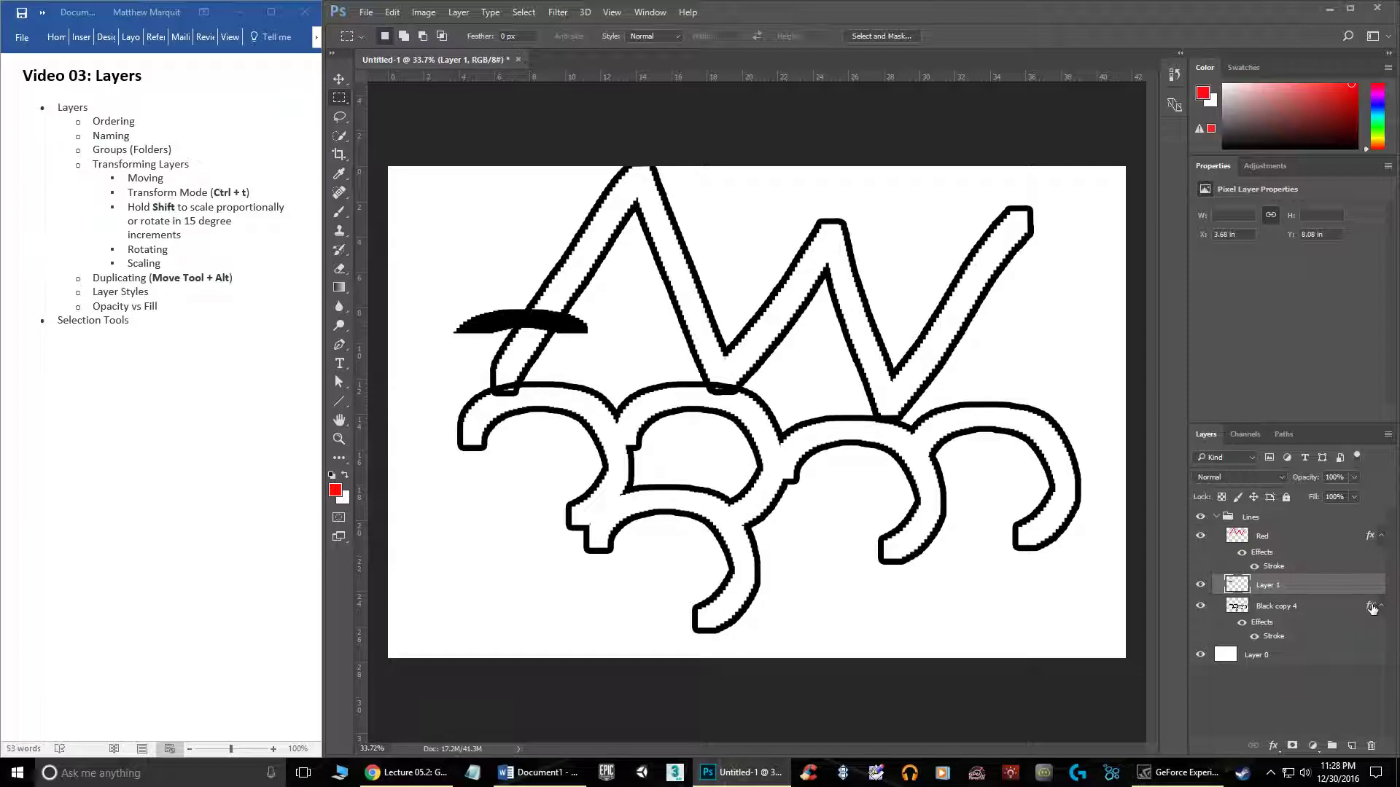
Step: Hide Black copy 4's Stroke effect and raise its Fill toward 100%
click(1240, 624)
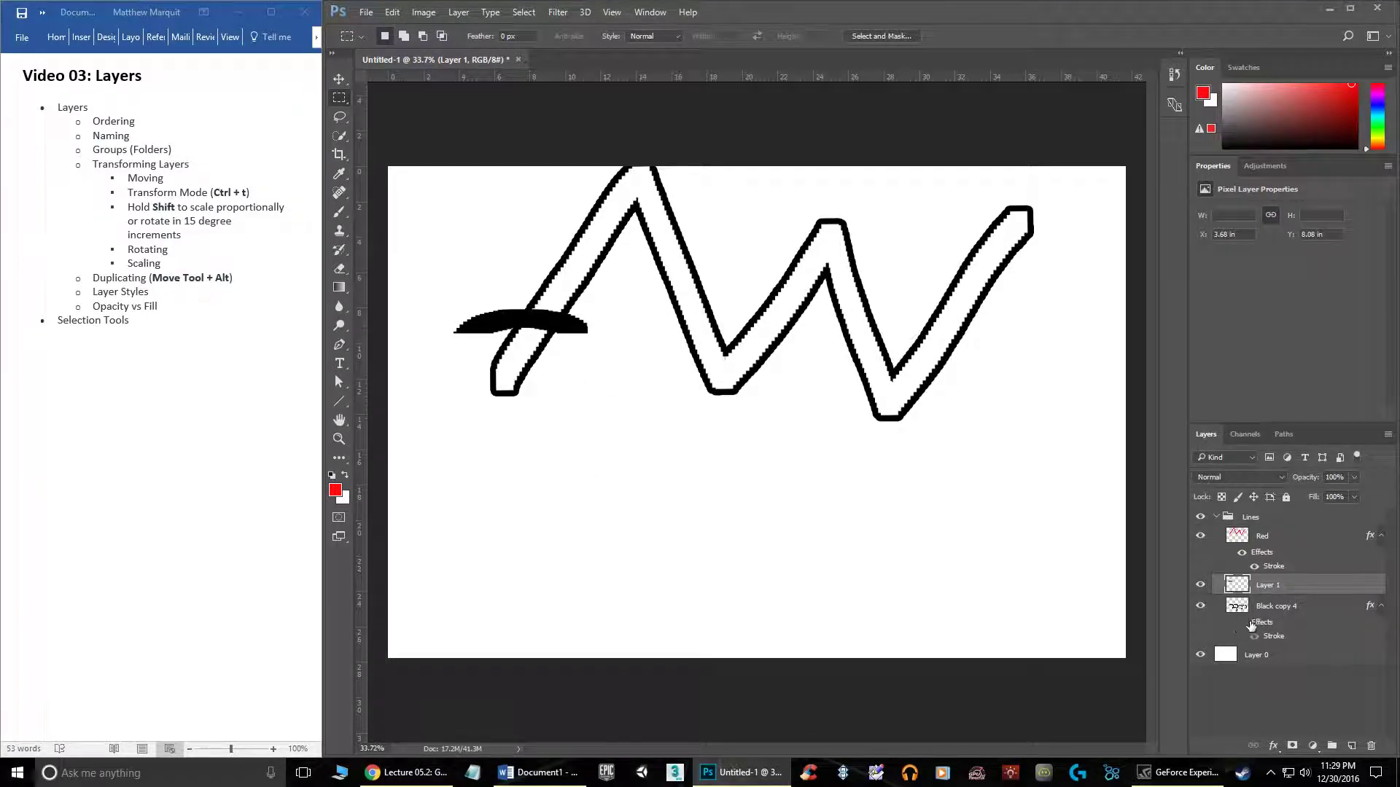
click(1356, 609)
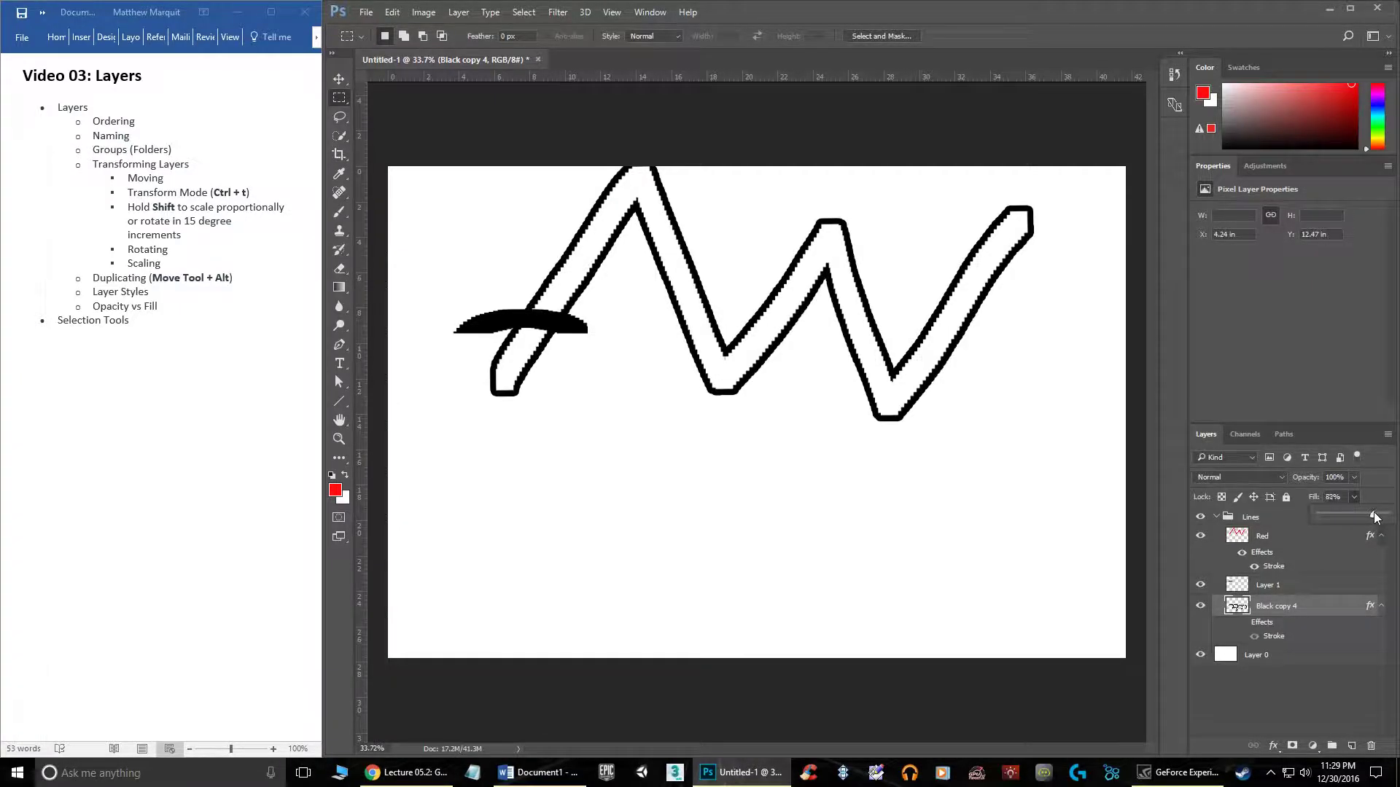
drag(1370, 514, 1394, 514)
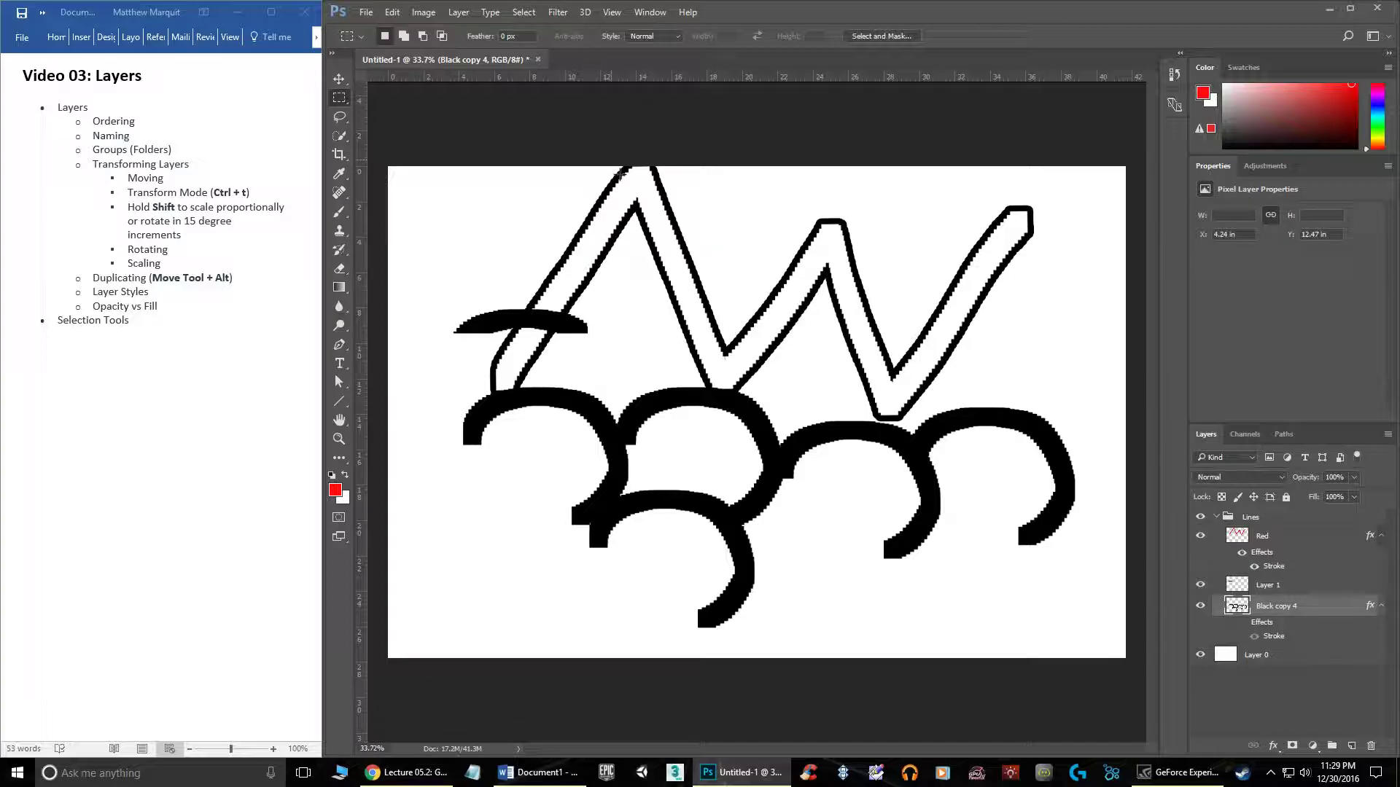
Step: Show the canvas grid with Ctrl+' and marquee a small rectangle between the zigzag peaks
key(ctrl+apostrophe)
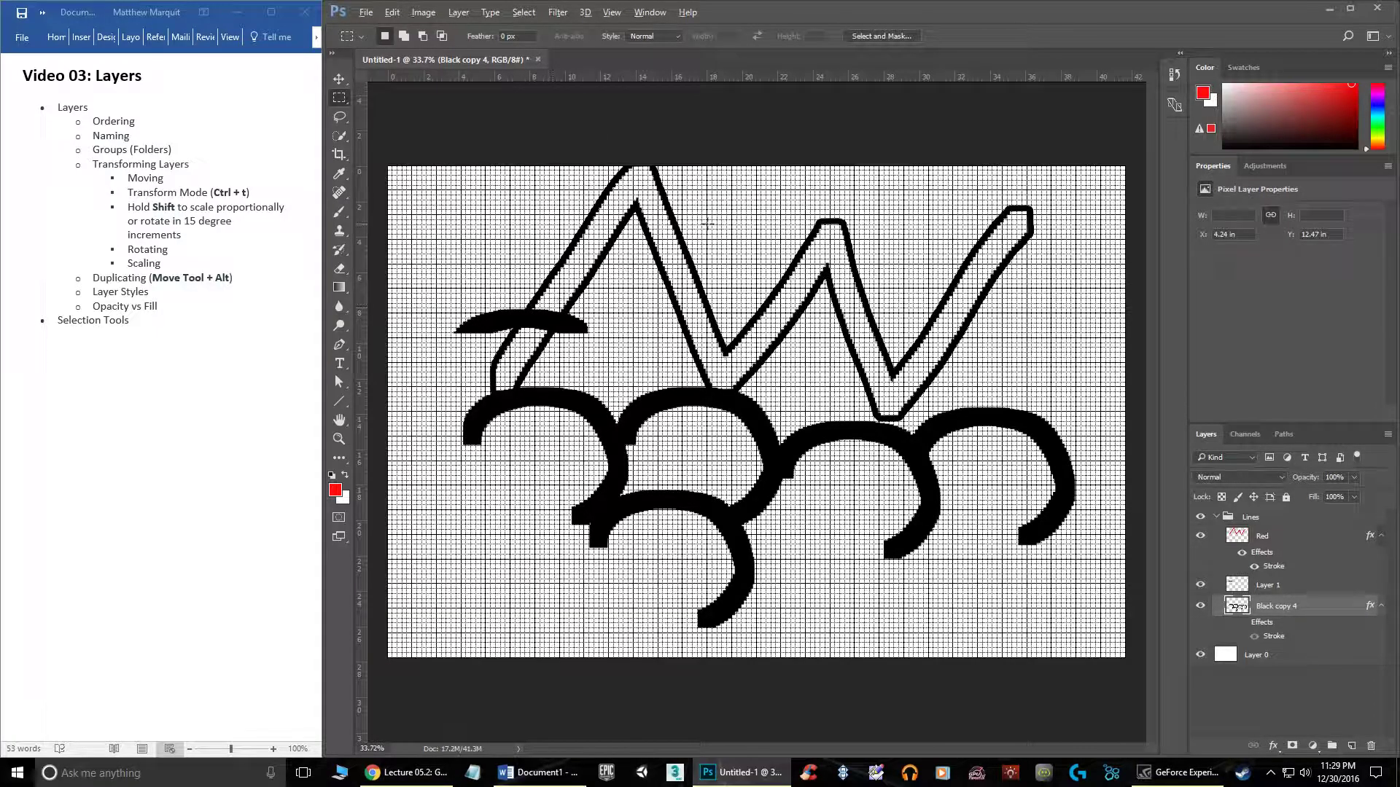
scroll(714, 234, up, 5)
mouse_move(621, 243)
mouse_down()
mouse_move(784, 406)
mouse_move(904, 469)
mouse_move(956, 464)
mouse_move(912, 438)
mouse_move(883, 263)
mouse_move(854, 243)
mouse_move(618, 242)
mouse_up()
key(Return)
alt+scroll(891, 358, down, 3)
scroll(891, 359, down, 2)
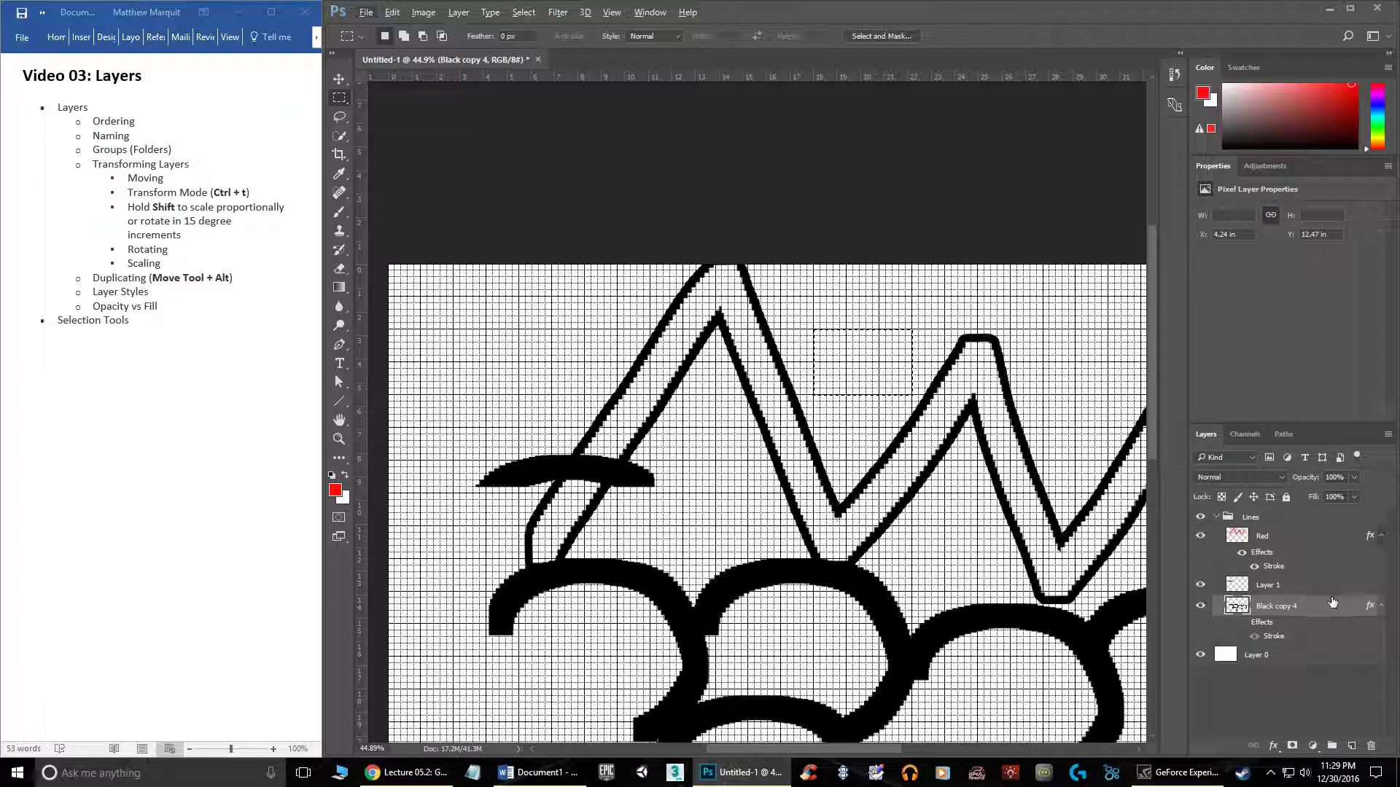
Step: Try an elliptical selection, discard it, then select a rectangle in the upper-left blank area
click(338, 98)
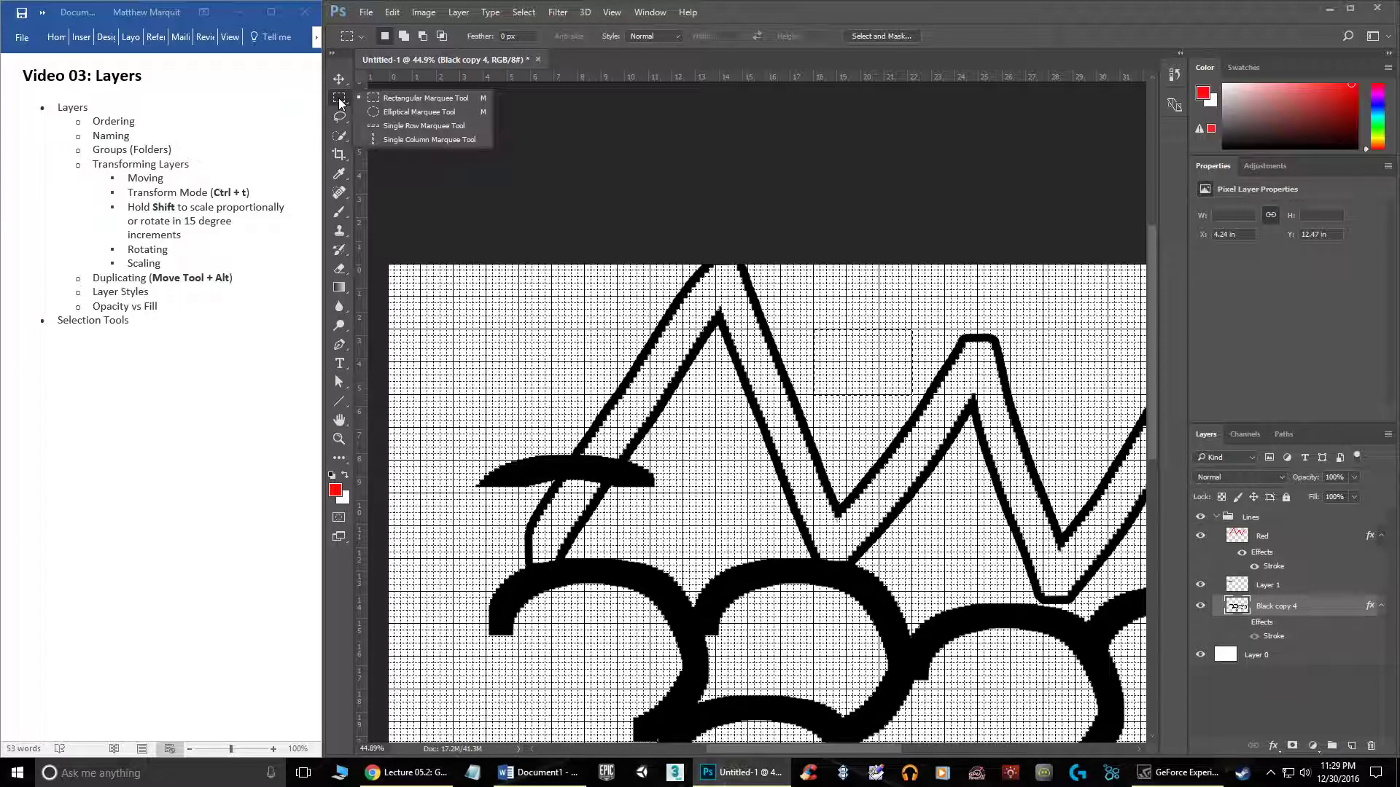
click(389, 111)
drag(533, 323, 595, 390)
click(802, 353)
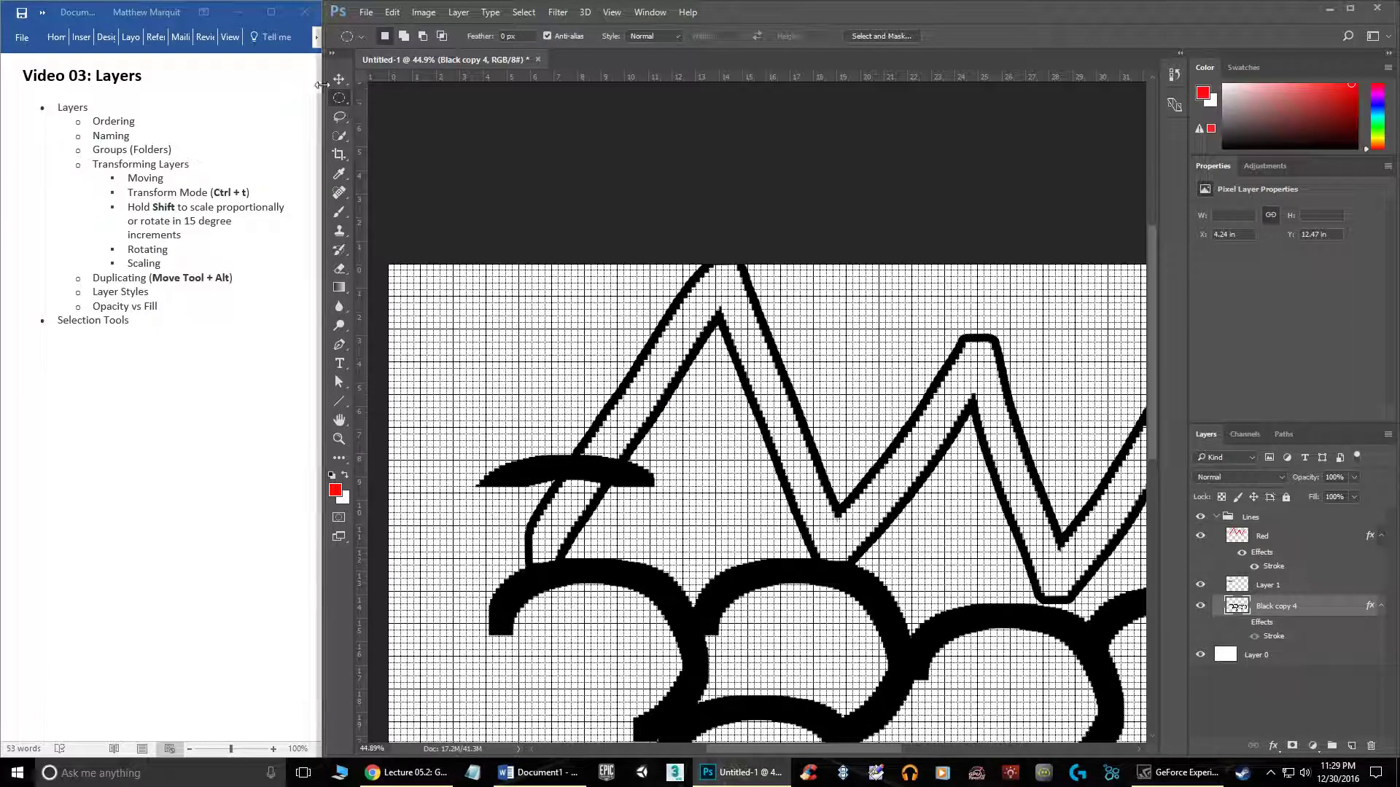
click(340, 100)
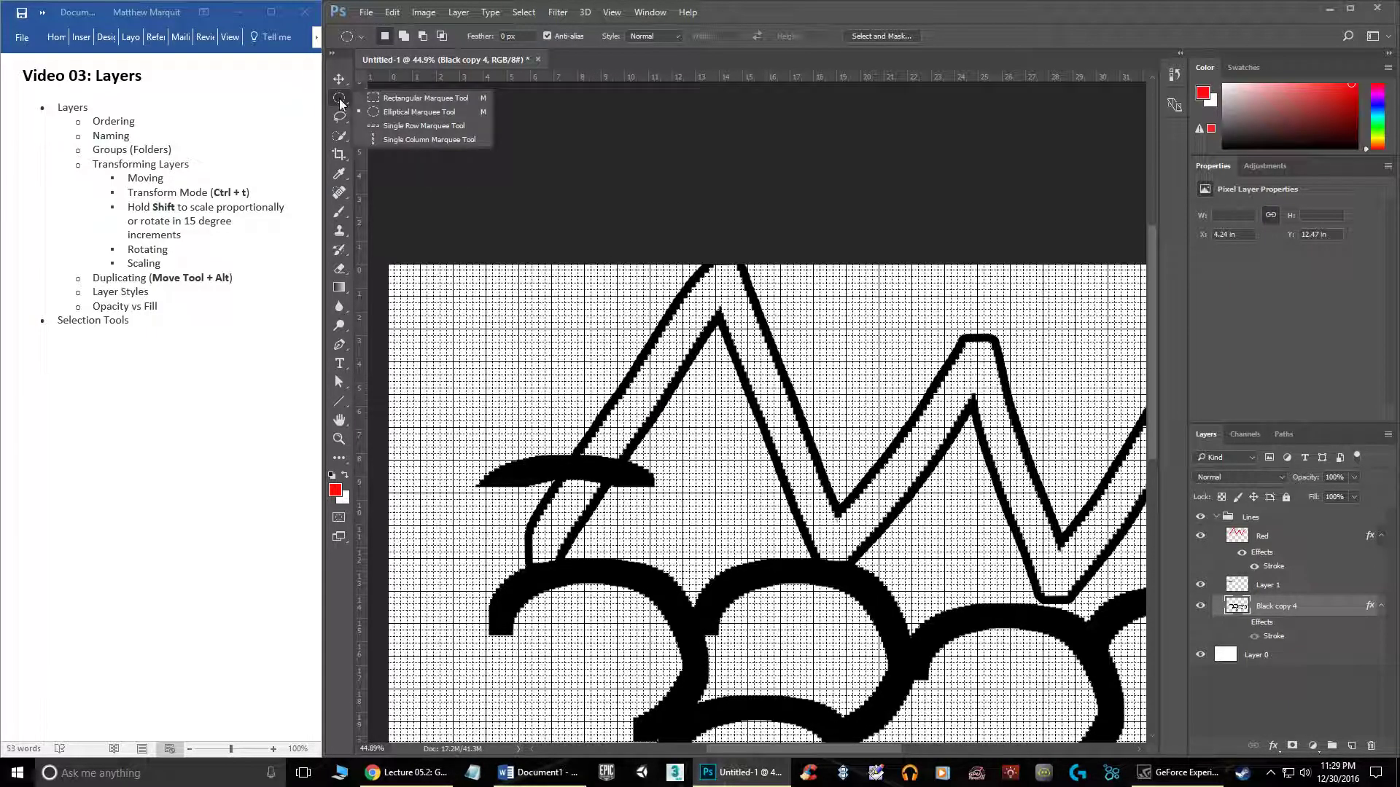
click(422, 102)
drag(461, 297, 598, 435)
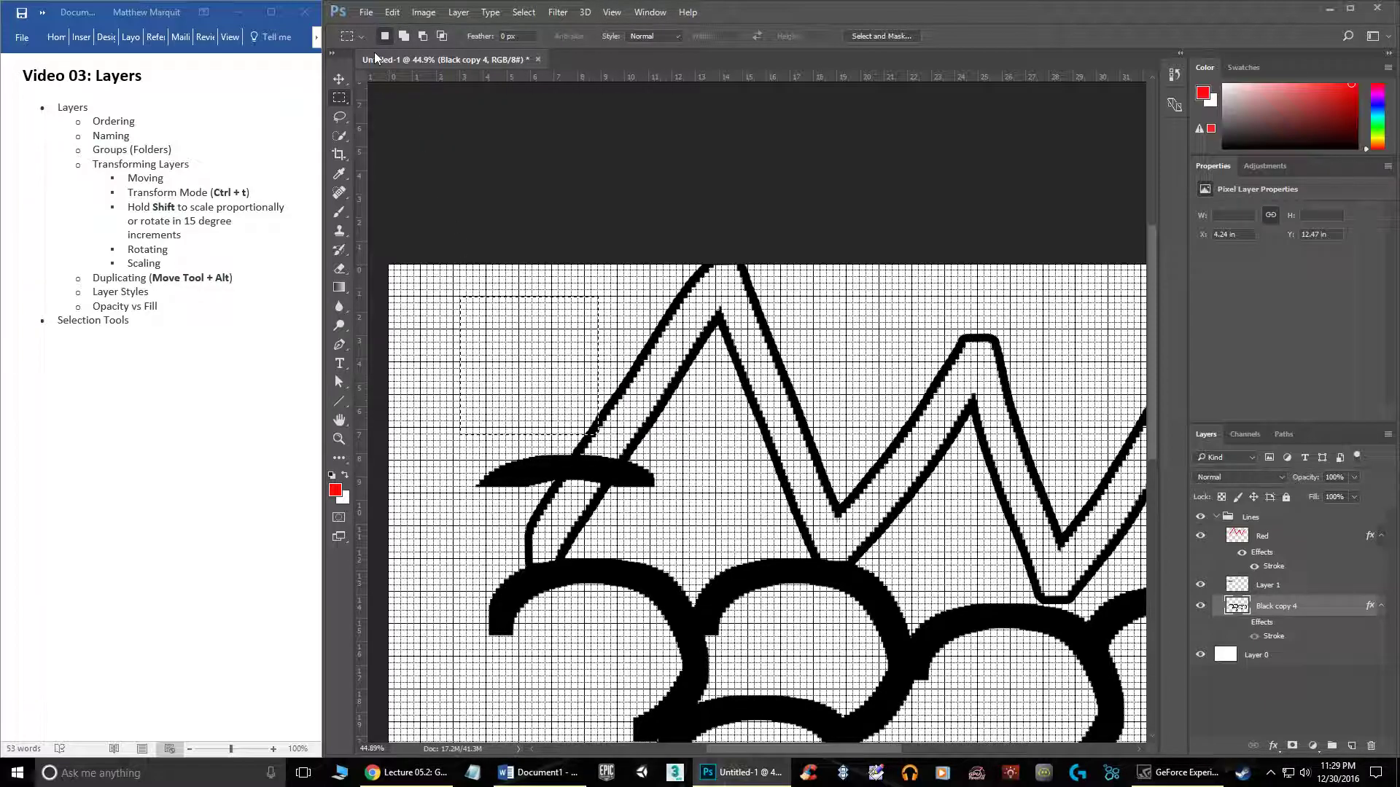
Step: Draw an elliptical selection circling the zigzag's left peak and hide the canvas grid
right_click(347, 103)
click(421, 119)
drag(660, 334, 859, 451)
key(ctrl+apostrophe)
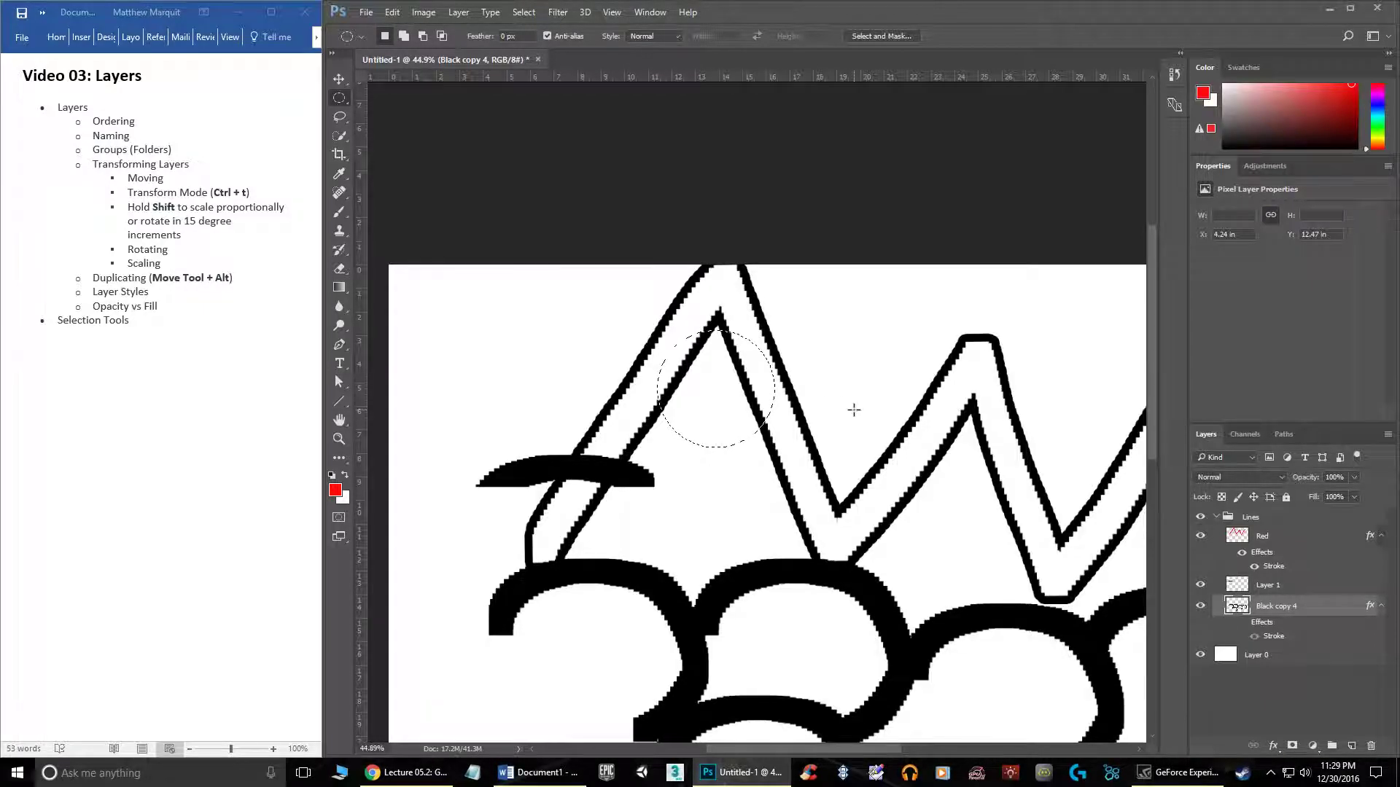
right_click(345, 99)
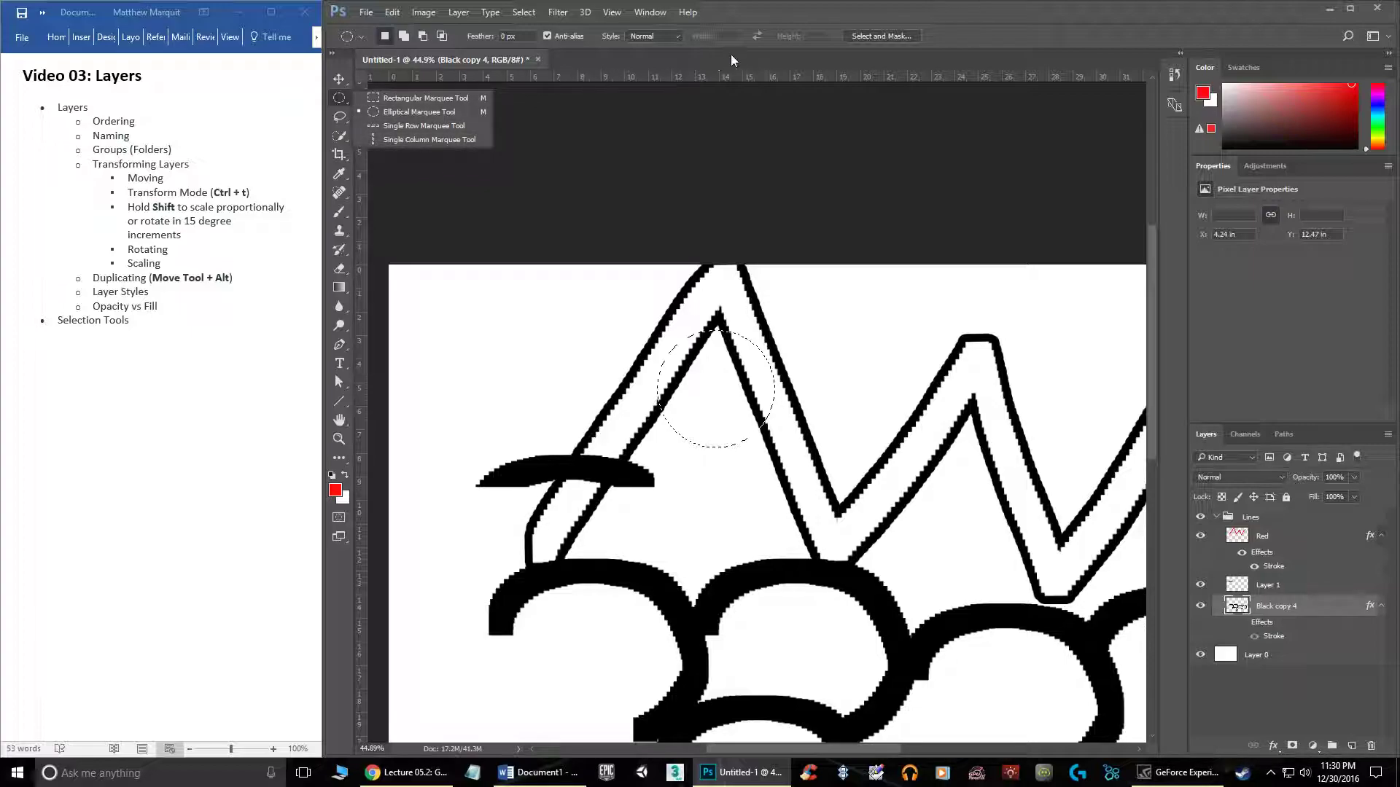
Step: Deselect the circle and trace a freehand lasso outline beside the zigzag peak
click(339, 116)
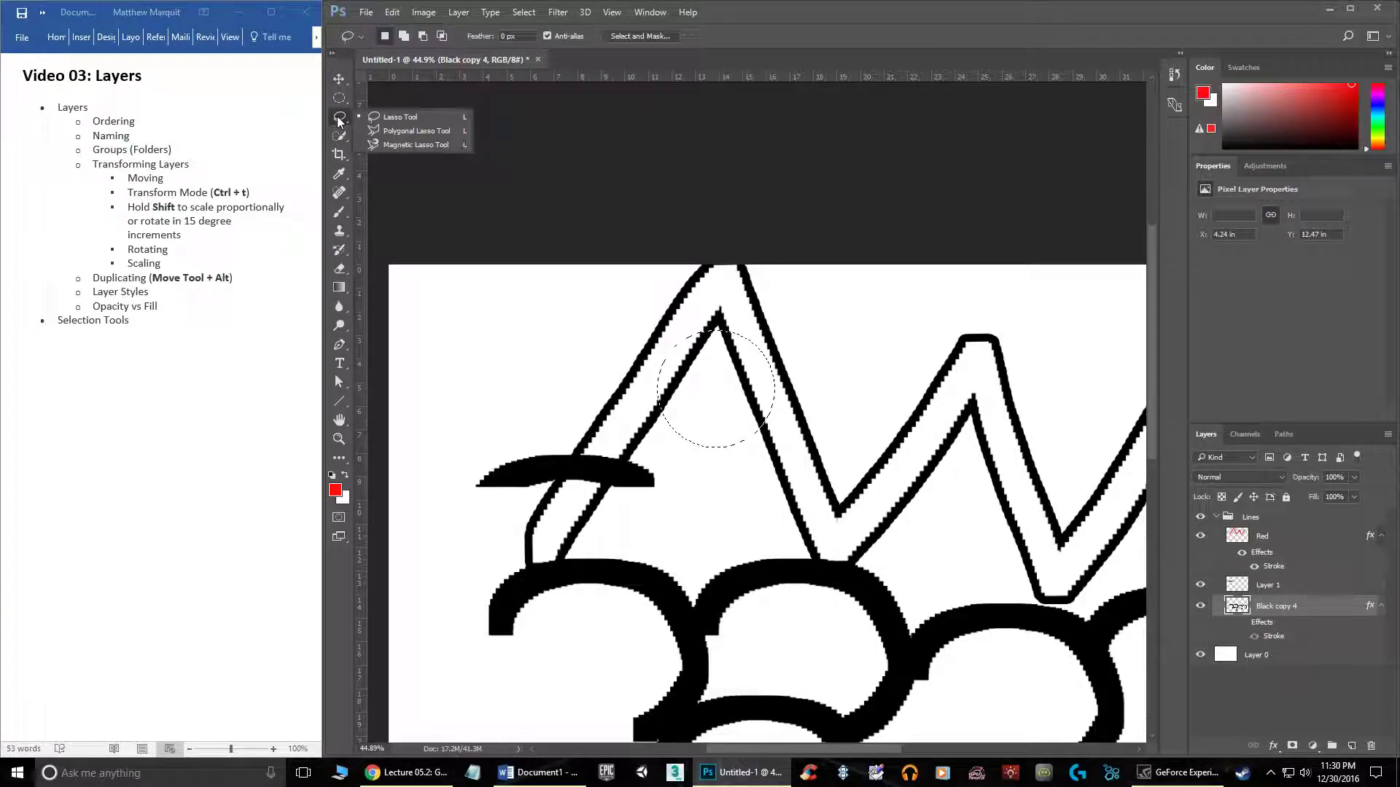
click(433, 123)
scroll(700, 321, down, 2)
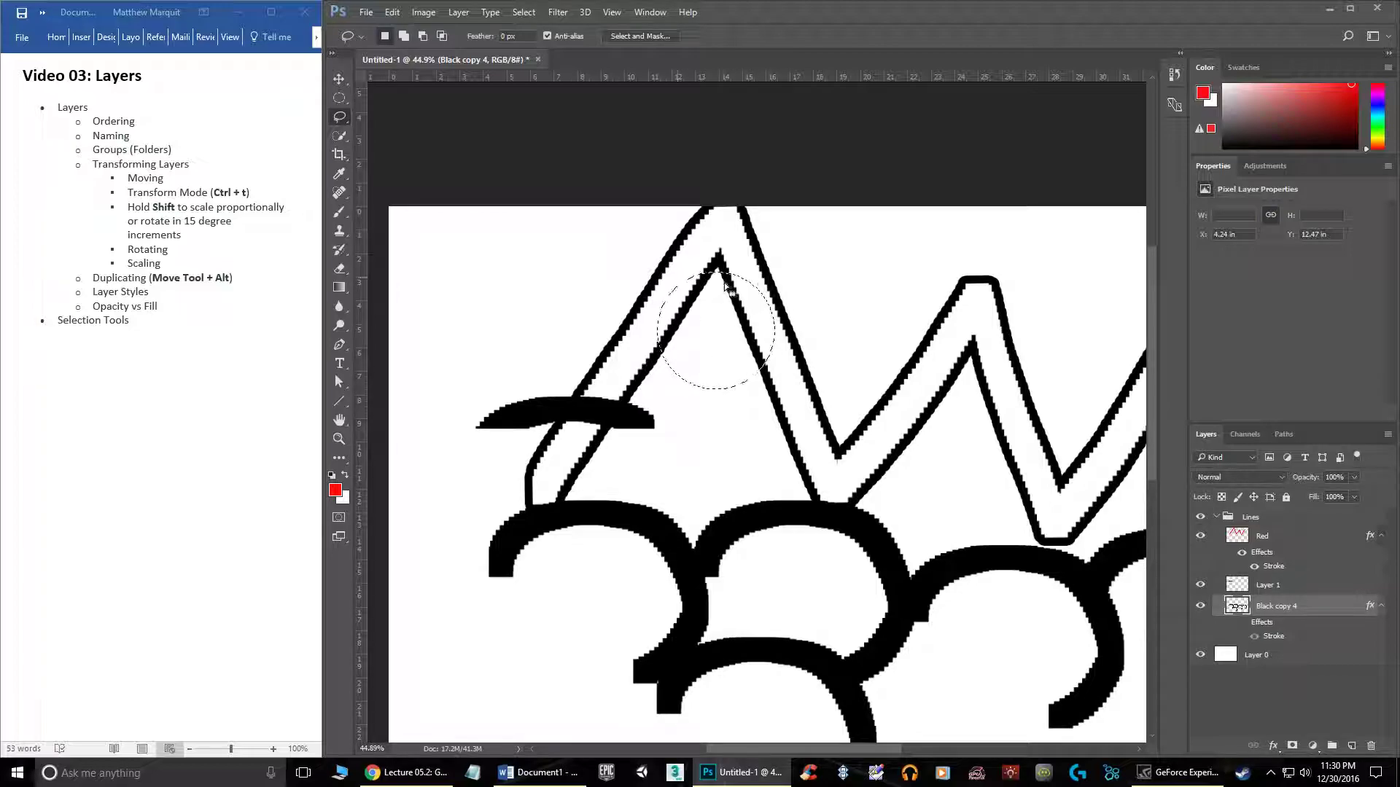
scroll(817, 419, down, 2)
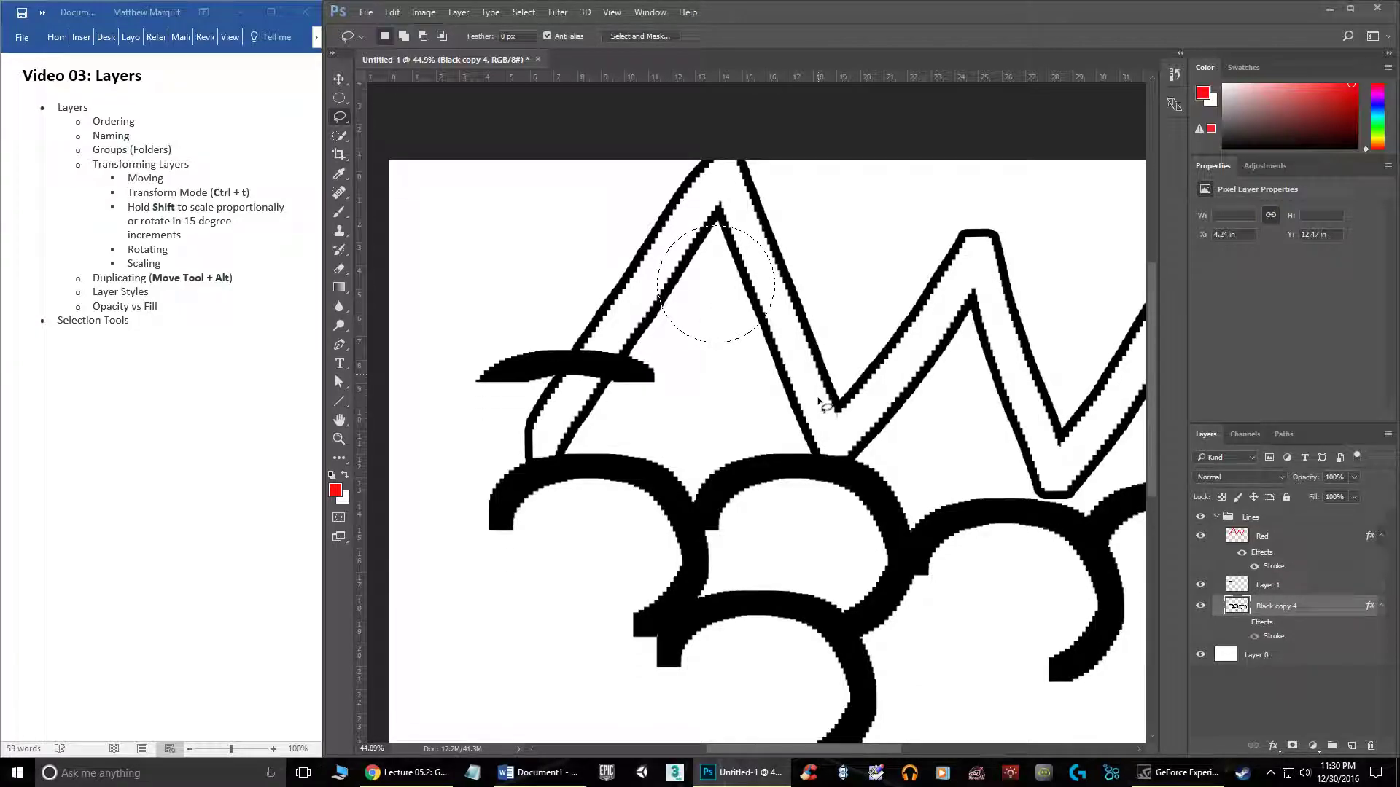
key(ctrl+d)
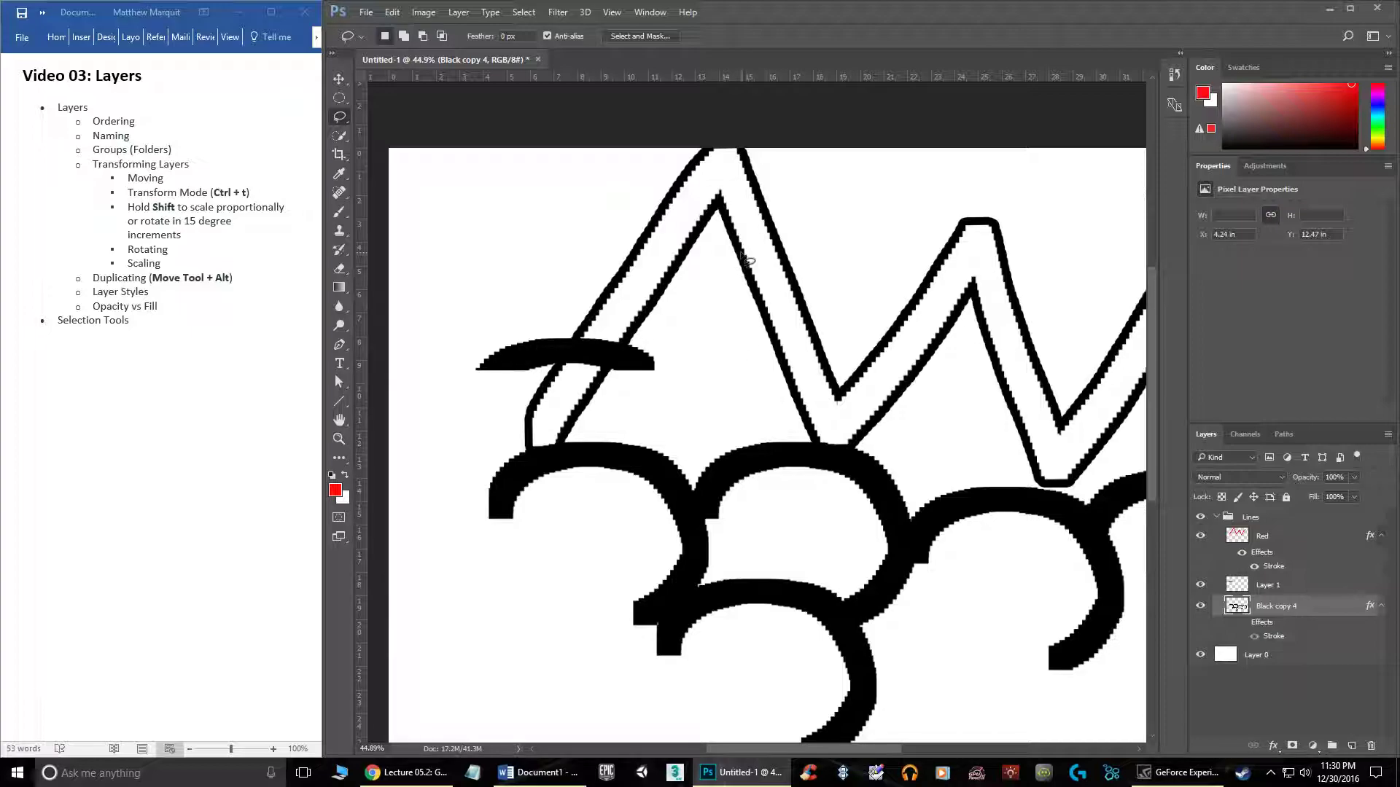
mouse_move(815, 186)
mouse_down()
mouse_move(781, 199)
mouse_move(764, 248)
mouse_up()
drag(787, 312, 817, 372)
drag(845, 417, 808, 188)
Step: Hide the Red layer's stroke effect and raise its Fill to 100%
click(1262, 538)
click(1242, 555)
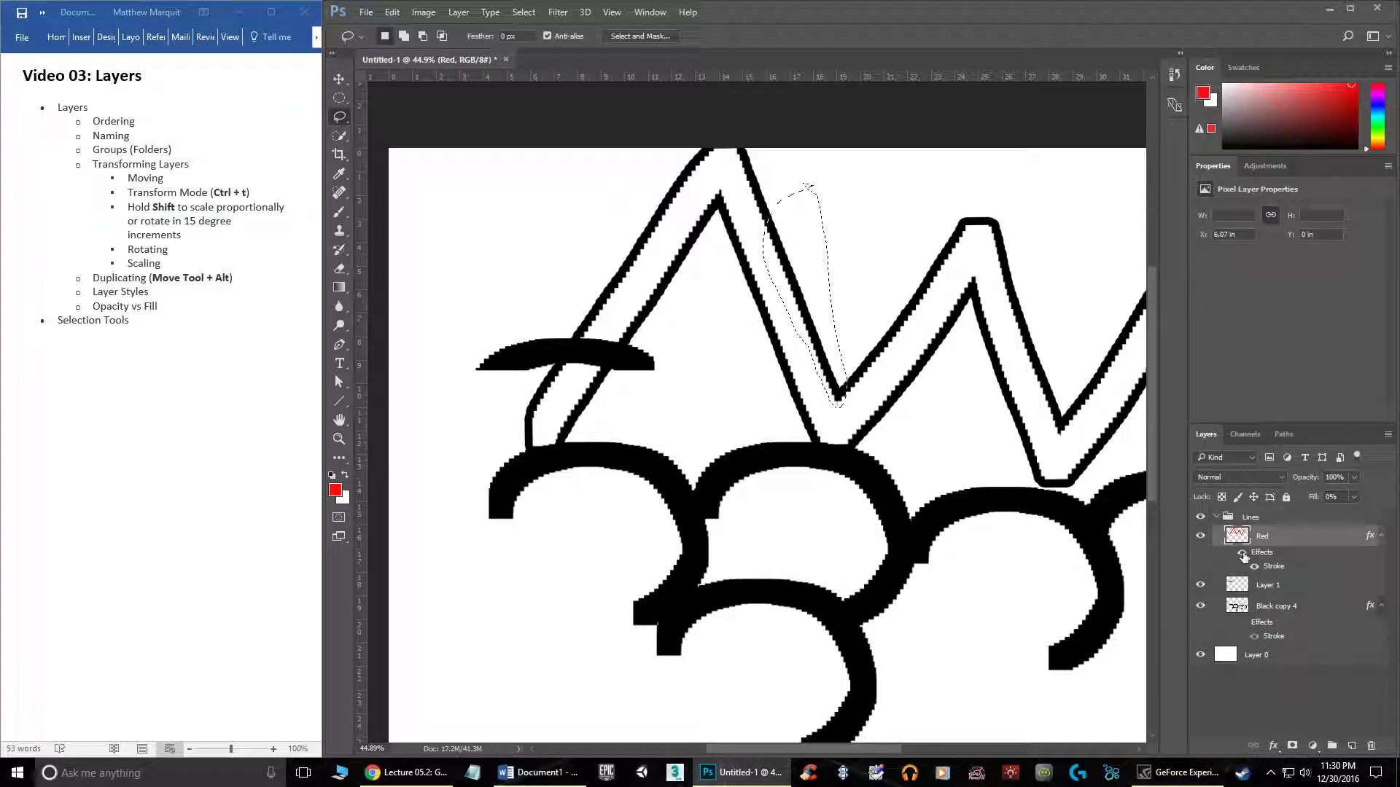
click(1354, 497)
drag(1312, 515, 1385, 515)
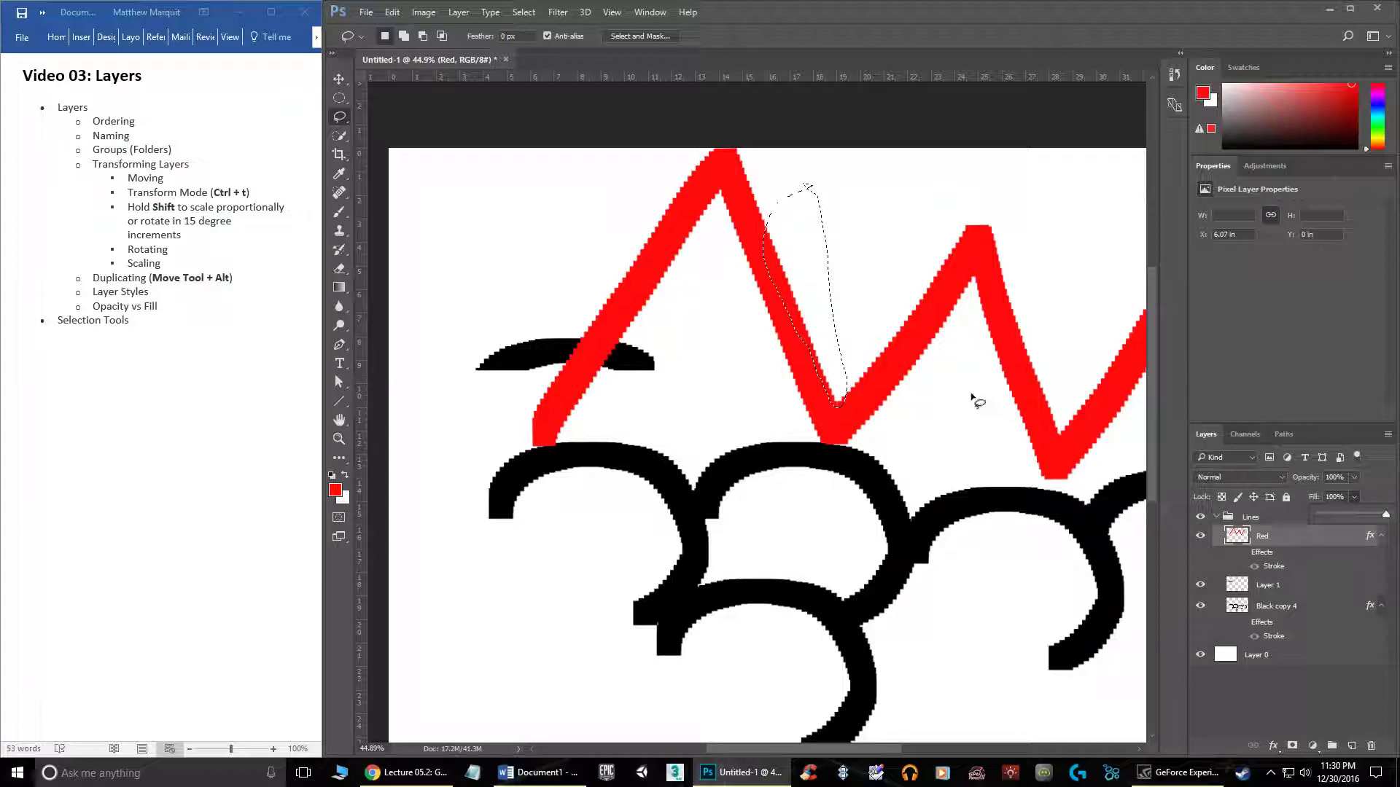
Step: Lasso a section of the red zigzag's slope, copy it to Layer 2, and move it lower left
click(839, 295)
mouse_move(848, 371)
mouse_down()
mouse_move(826, 460)
mouse_move(736, 386)
mouse_move(716, 289)
mouse_move(722, 224)
mouse_move(764, 185)
mouse_move(845, 379)
mouse_up()
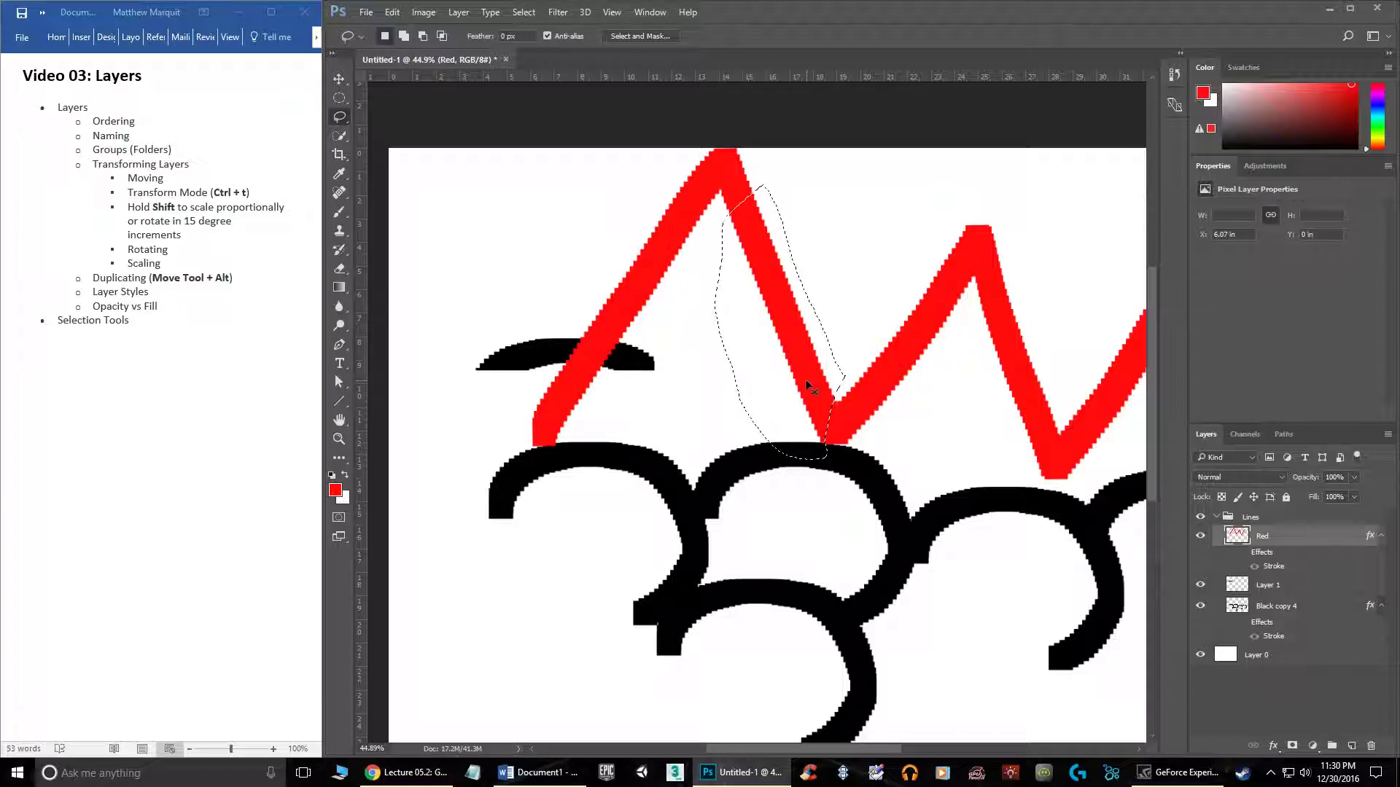
key(ctrl+j)
click(339, 78)
mouse_move(816, 307)
mouse_down()
mouse_move(798, 368)
mouse_move(528, 545)
mouse_move(511, 590)
mouse_up()
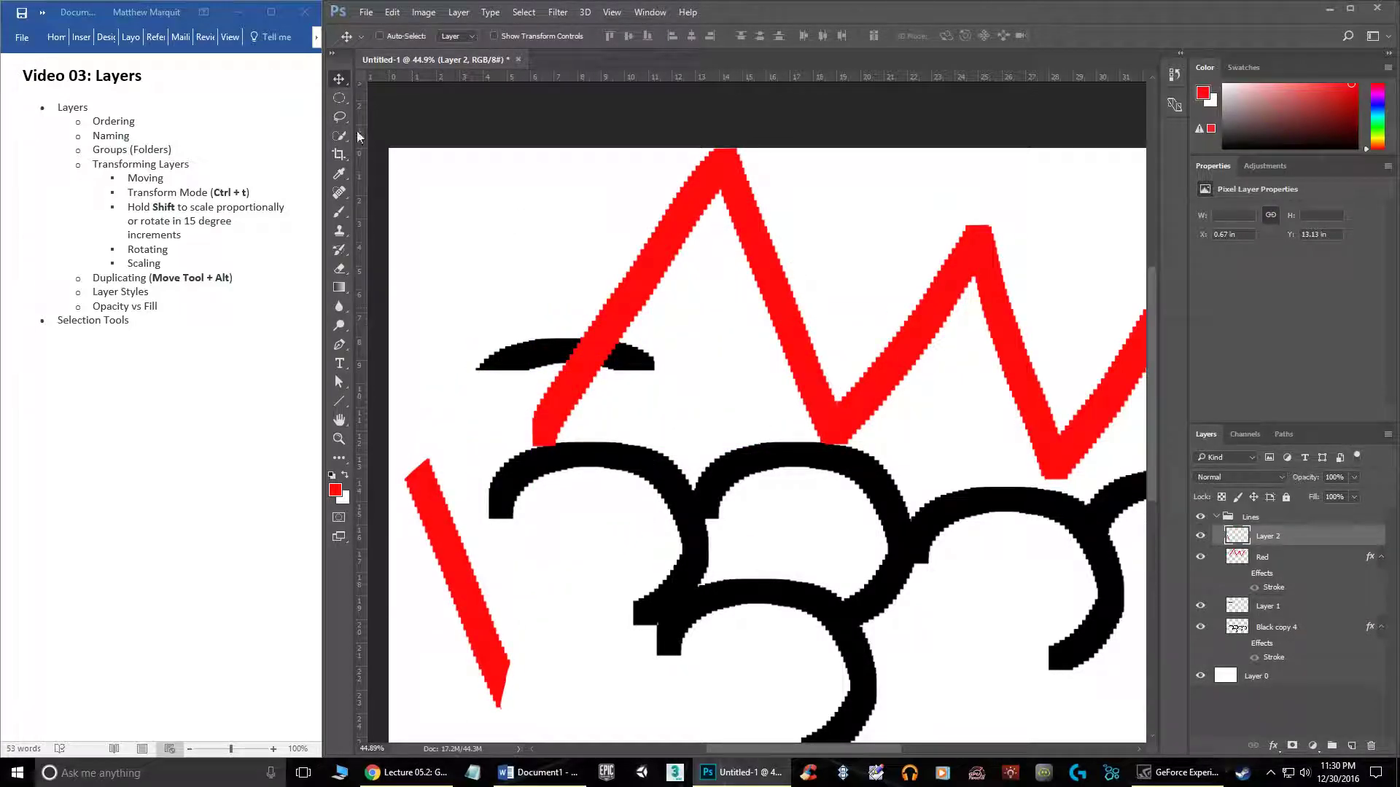
Step: Start a Polygonal Lasso outline down the left side and bottom of the middle valley
click(340, 119)
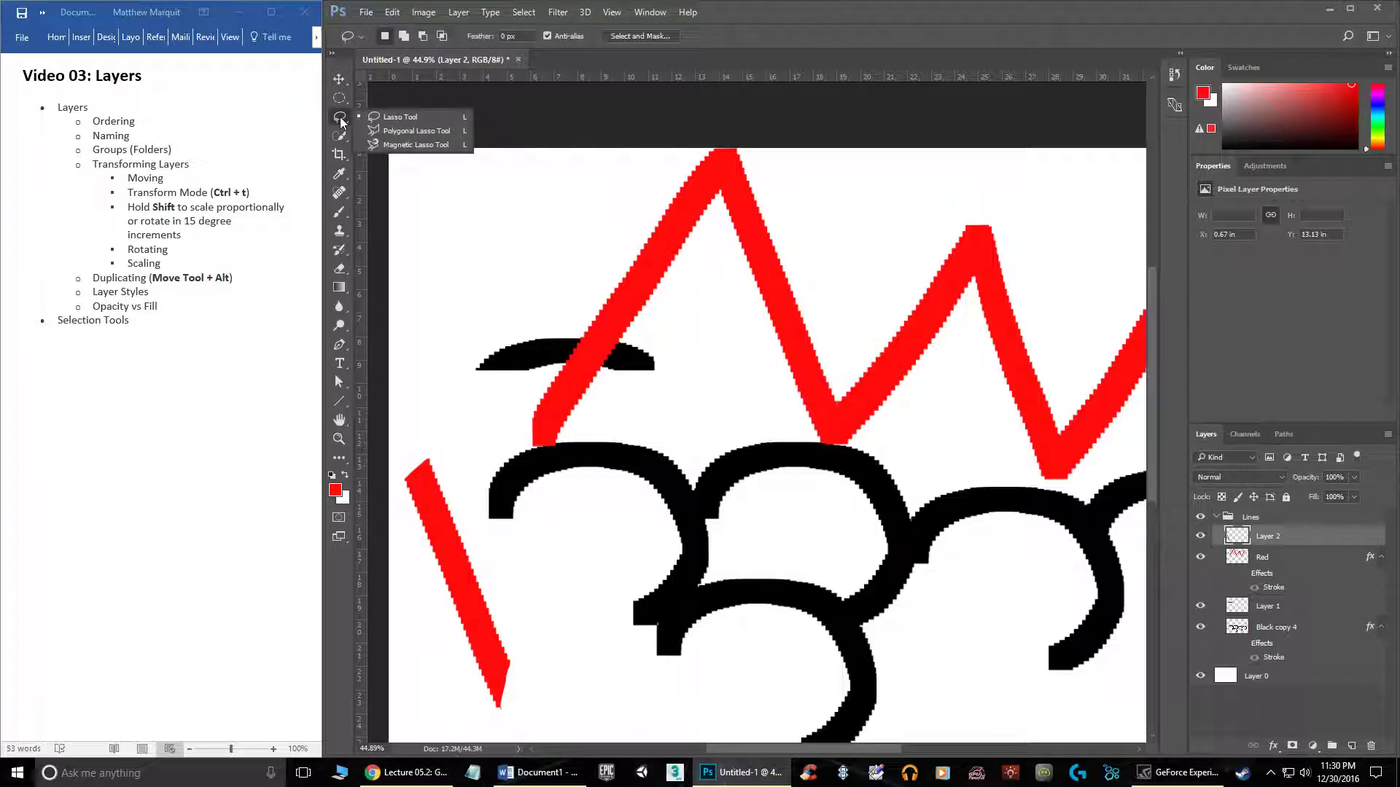
click(423, 134)
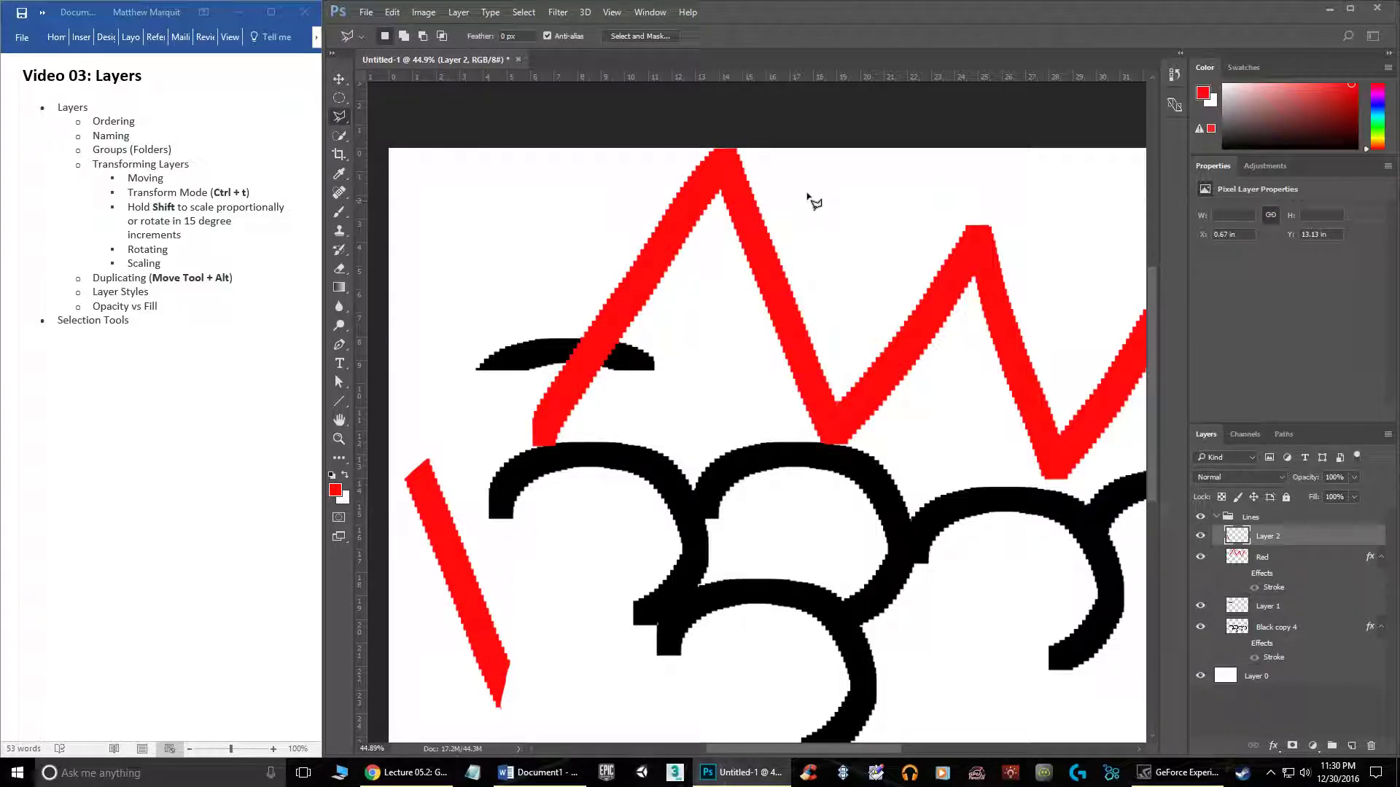
click(811, 182)
click(707, 235)
click(714, 339)
click(759, 424)
click(817, 429)
click(873, 281)
Step: Continue the polygon corners around the second red peak and close it at the start point
click(846, 238)
click(902, 201)
click(918, 271)
click(987, 316)
click(1049, 266)
click(1001, 192)
click(897, 166)
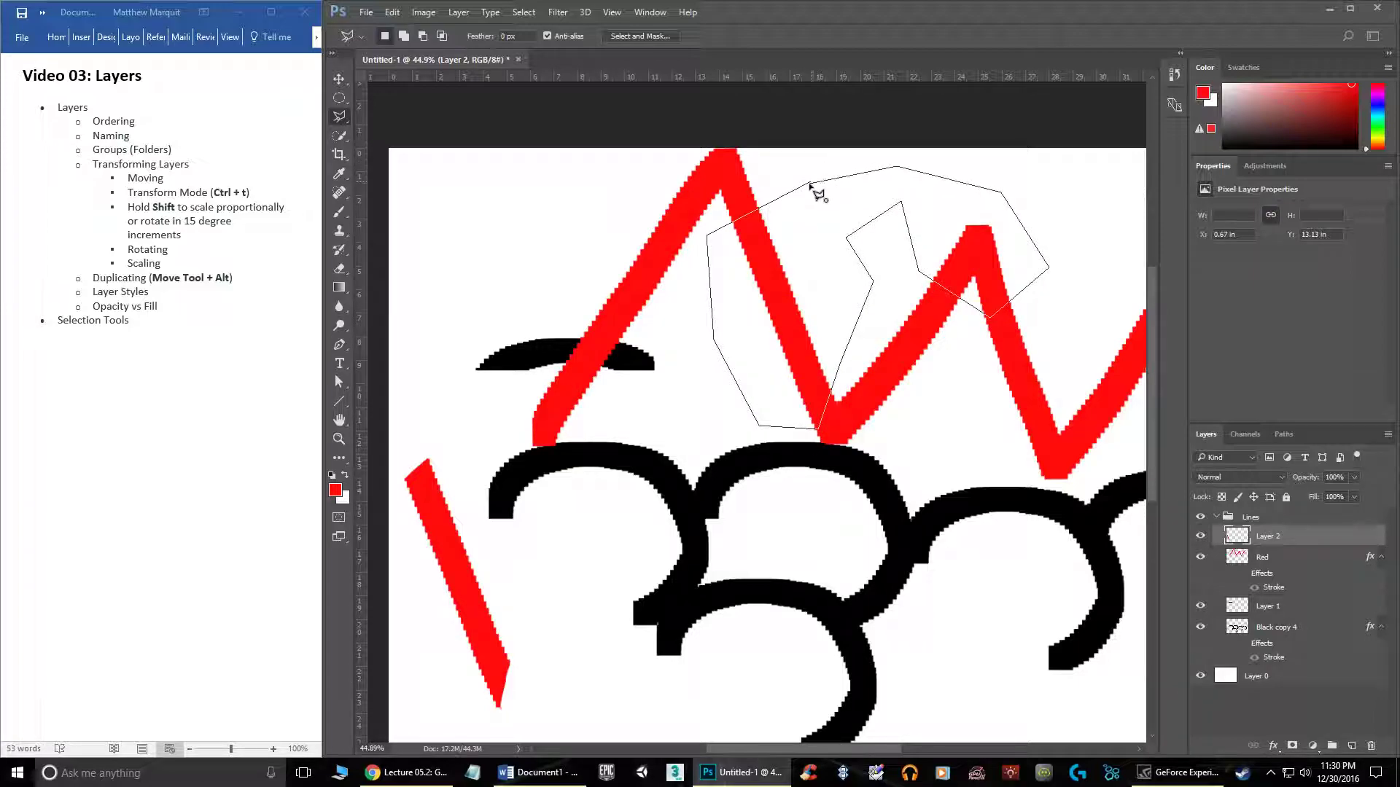
click(810, 184)
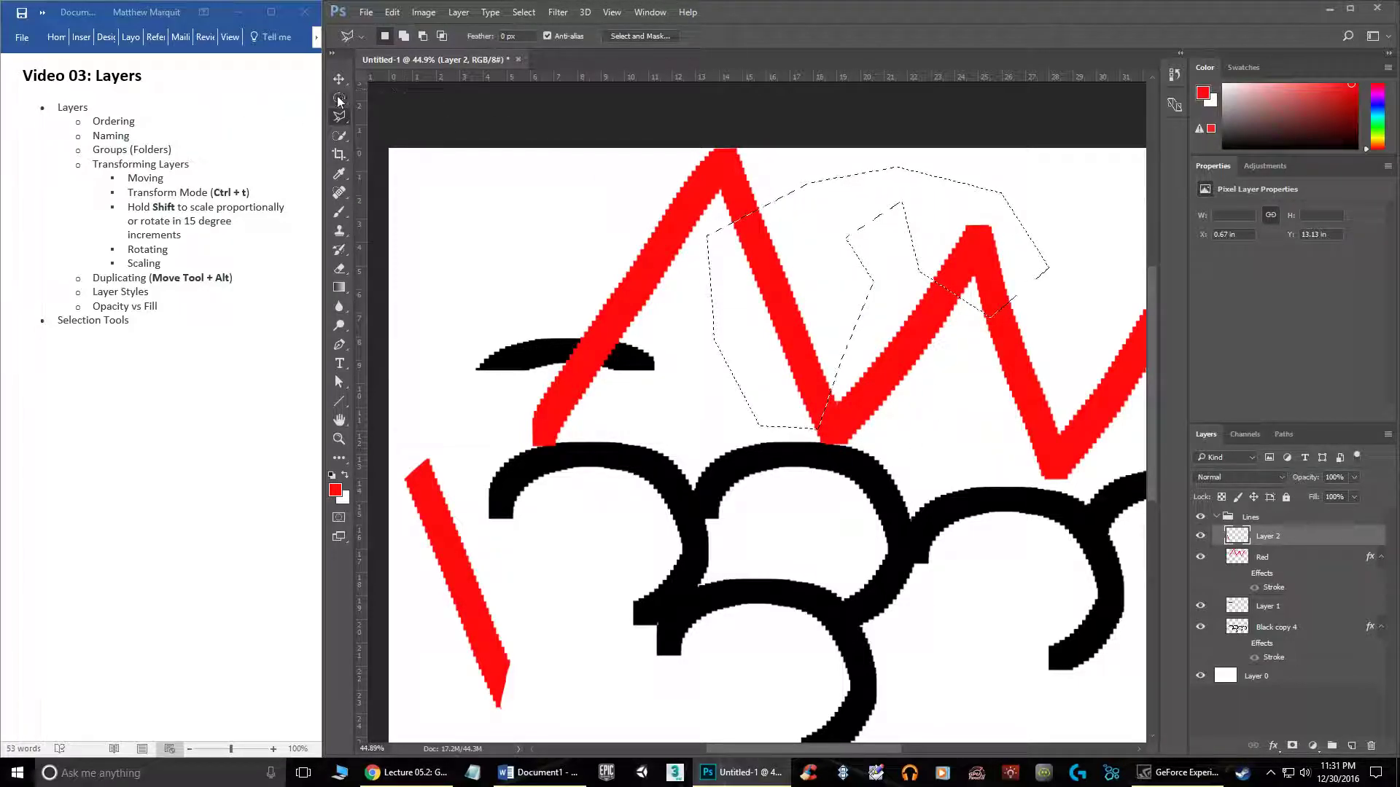
drag(339, 99, 398, 99)
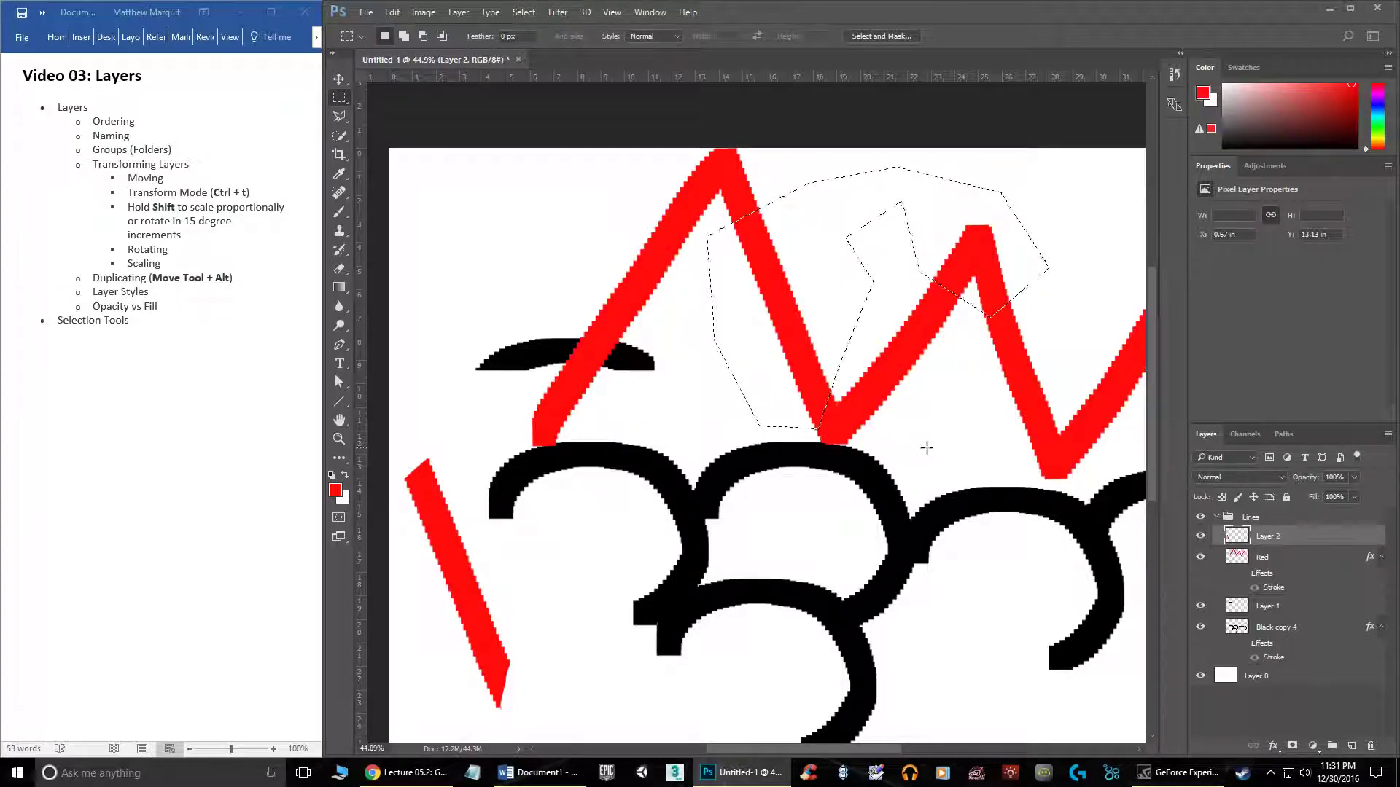
Step: Add three rectangles to the polygon selection, including one below its right side
drag(959, 478, 797, 311)
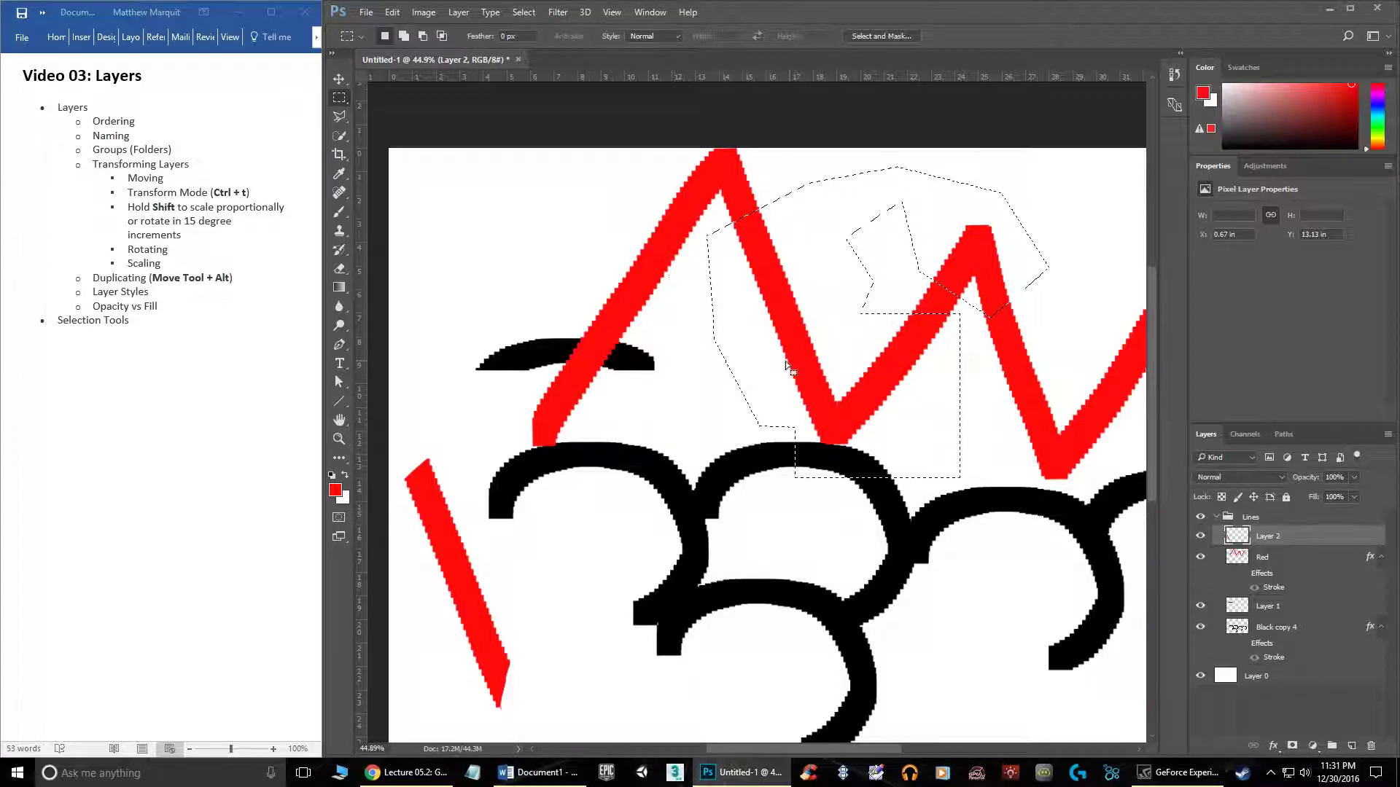
drag(663, 393, 739, 297)
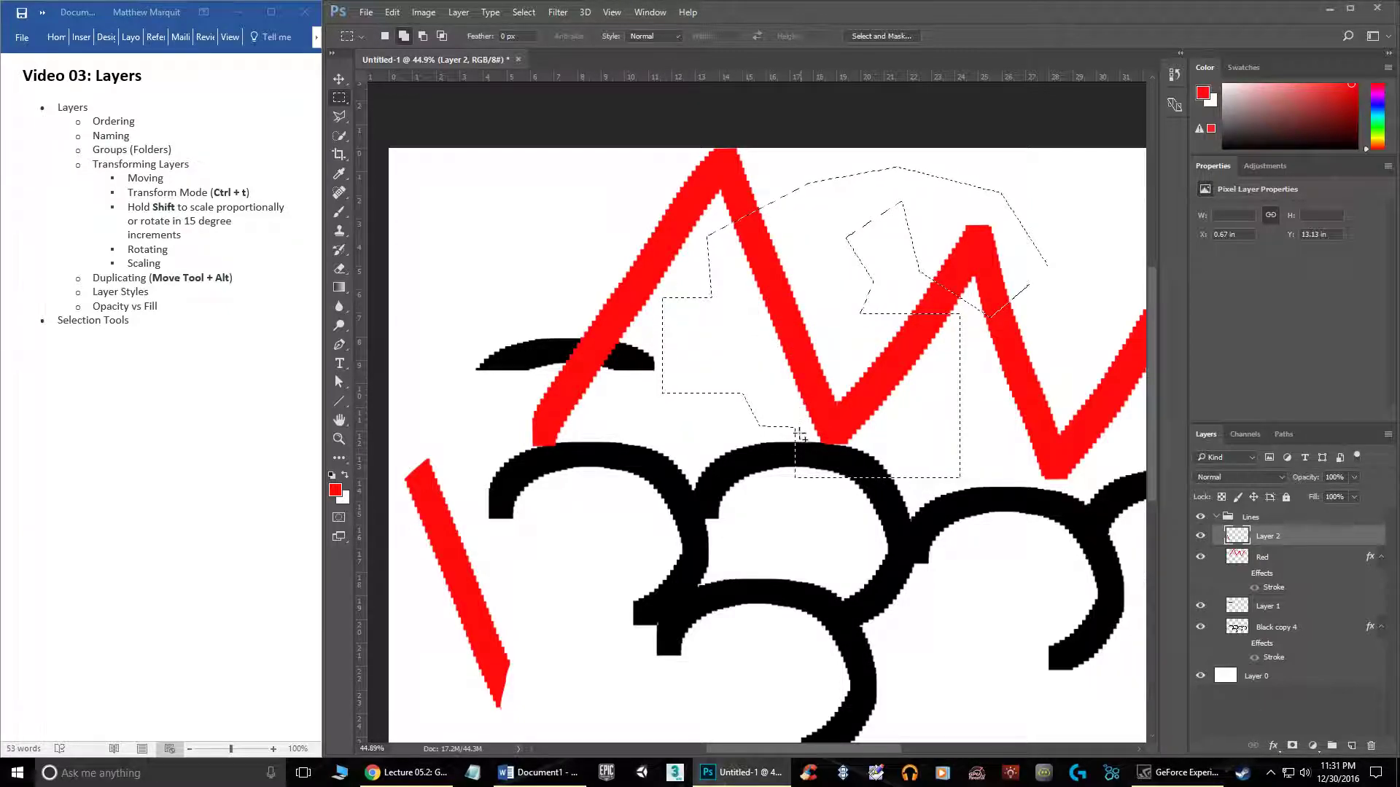
drag(906, 496, 1017, 383)
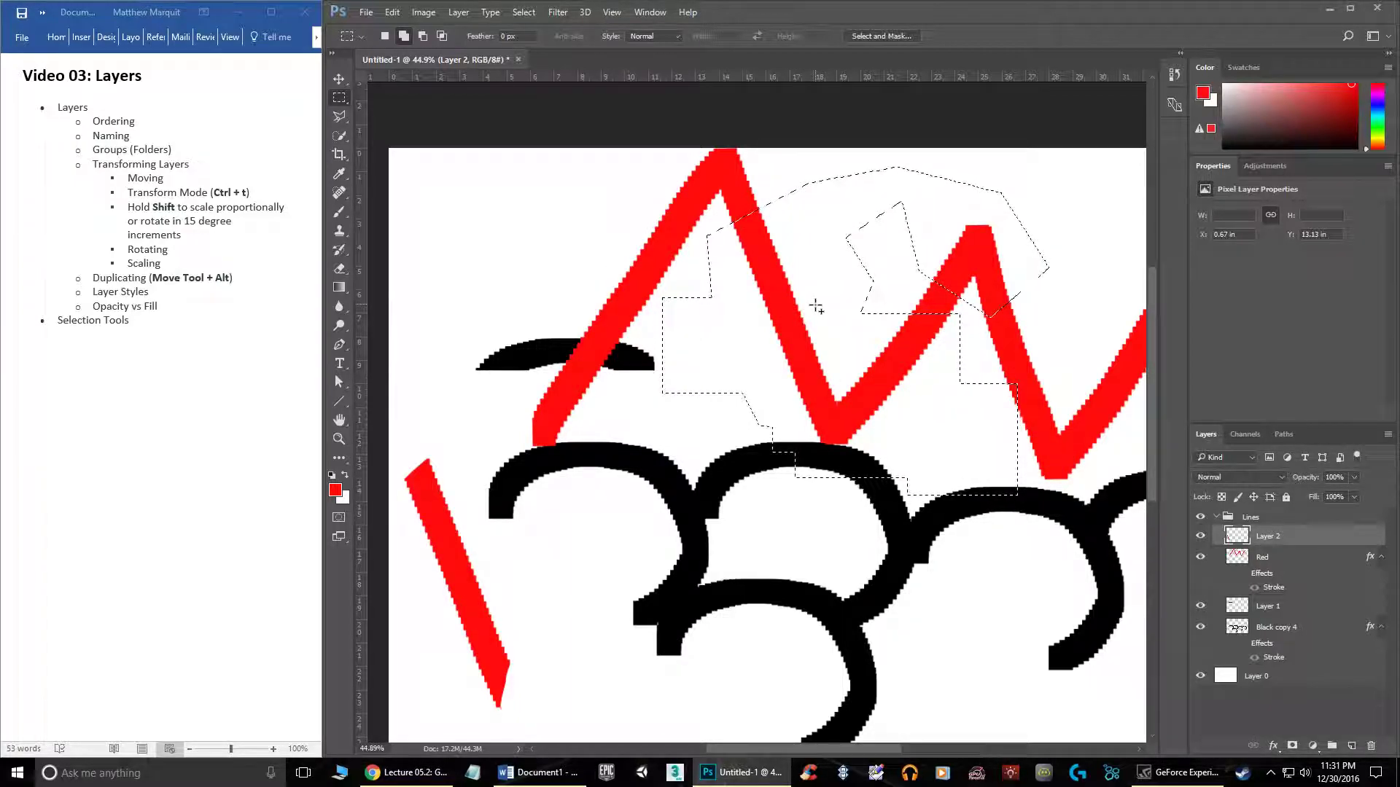
Step: Subtract rectangles from the selection's lower left, lower area, and upper right
key(alt)
drag(705, 487, 815, 357)
drag(1047, 547, 842, 422)
drag(1028, 179, 971, 234)
scroll(795, 335, down, 2)
scroll(798, 337, down, 1)
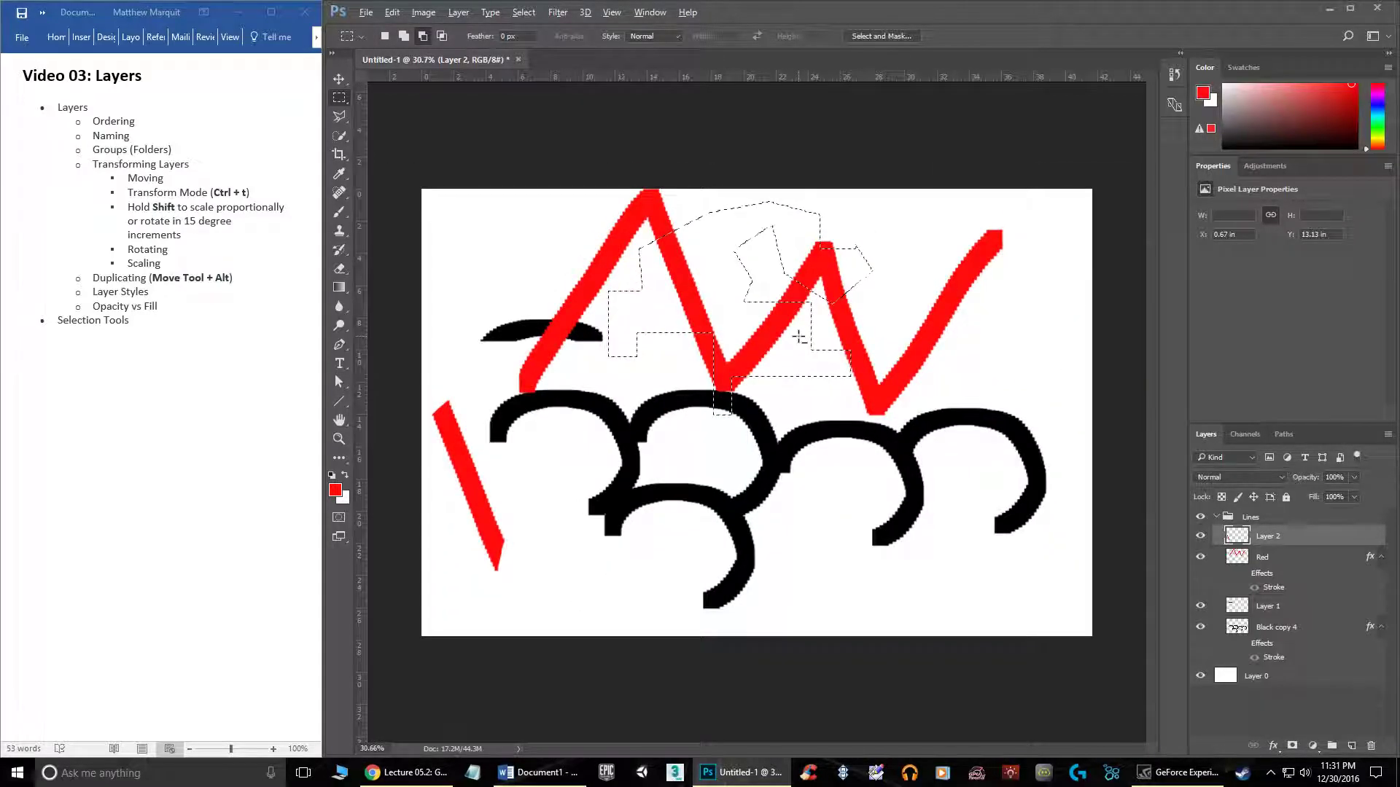